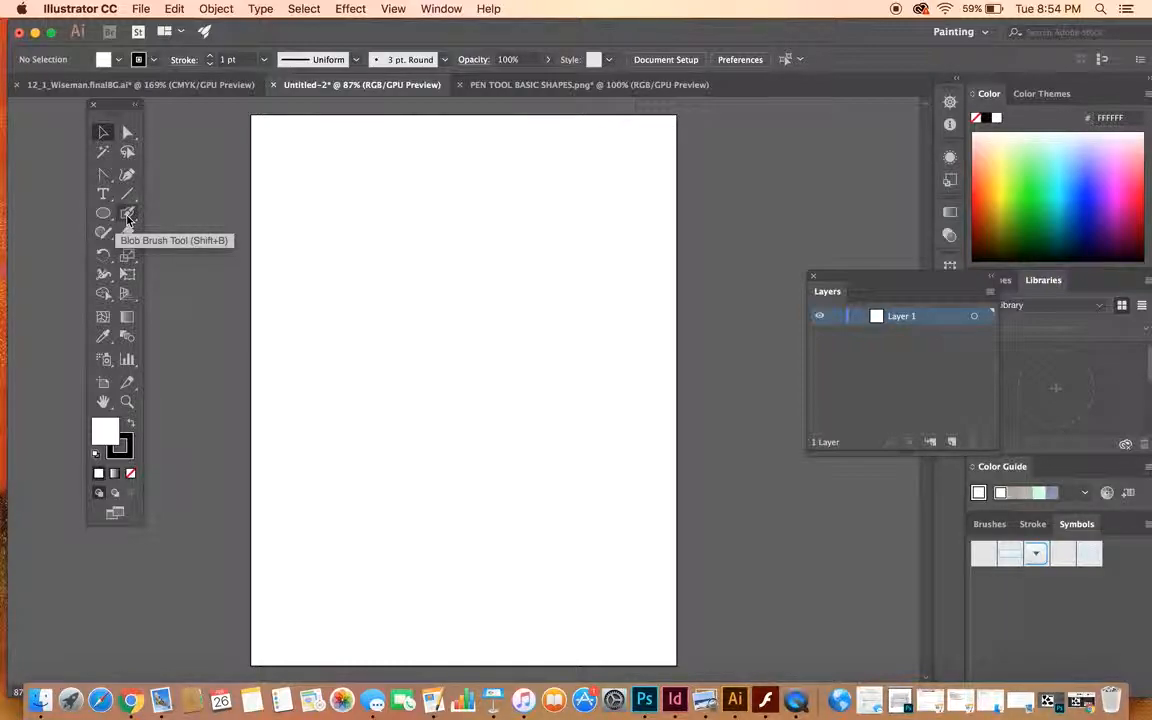
pyautogui.moveTo(103, 174); pyautogui.dragTo(168, 178)
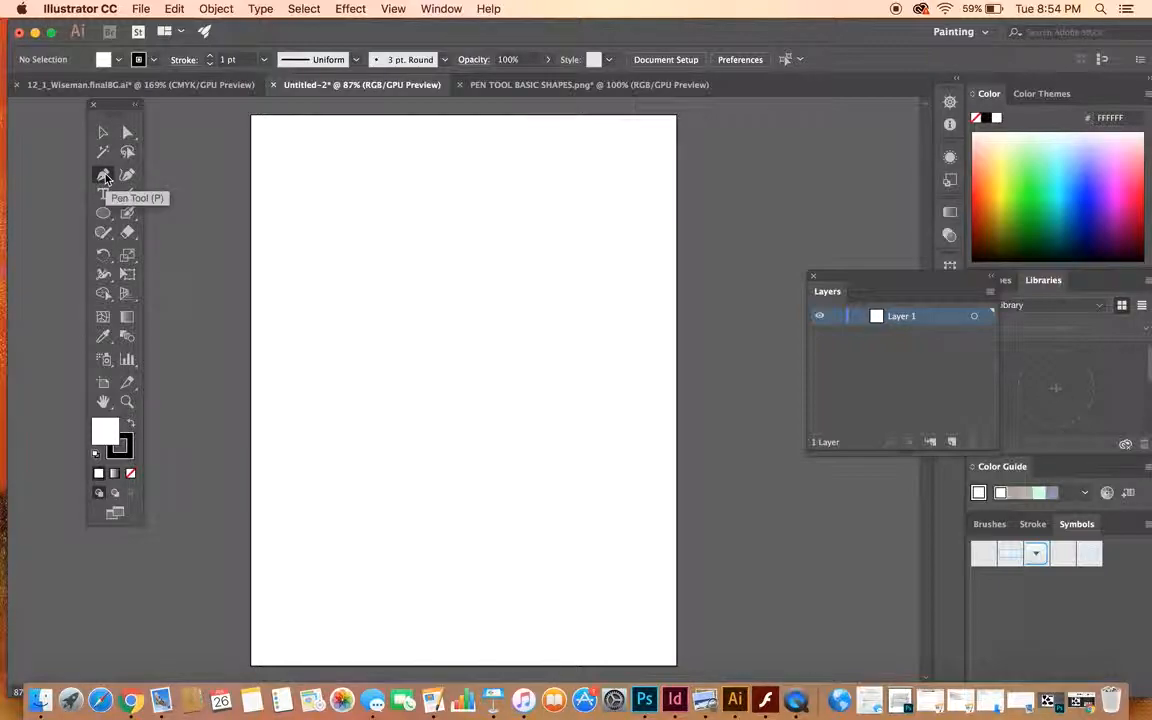
pyautogui.moveTo(105, 178); pyautogui.dragTo(191, 245)
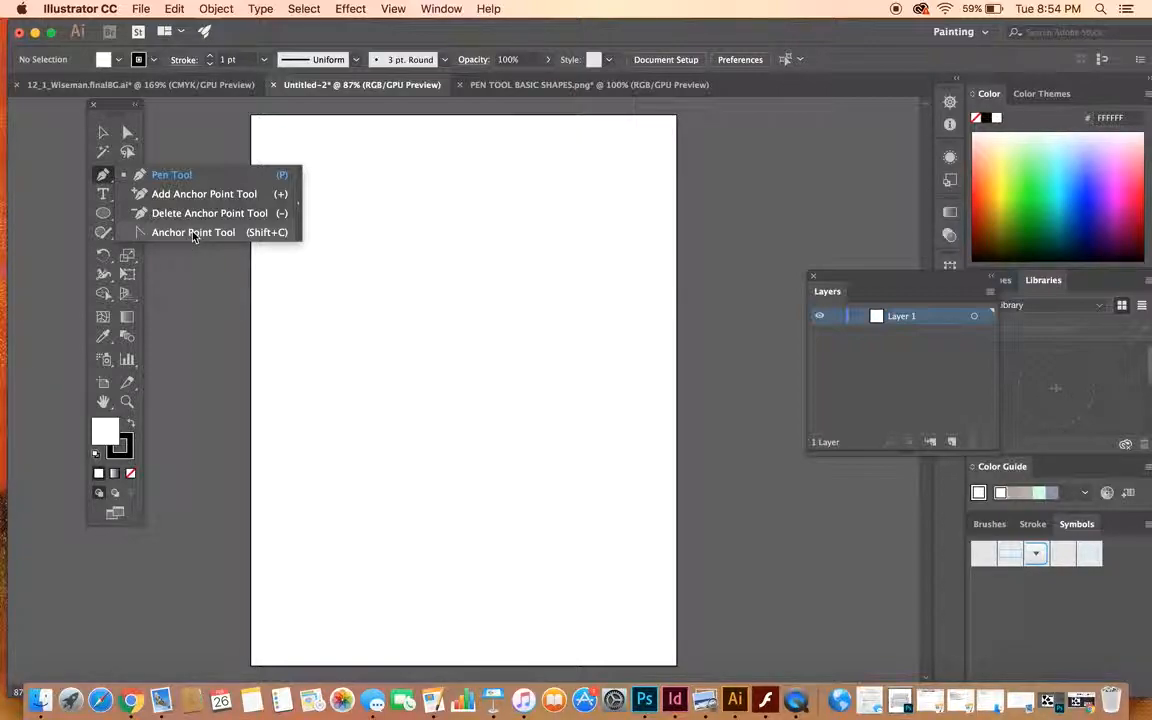
pyautogui.click(193, 296)
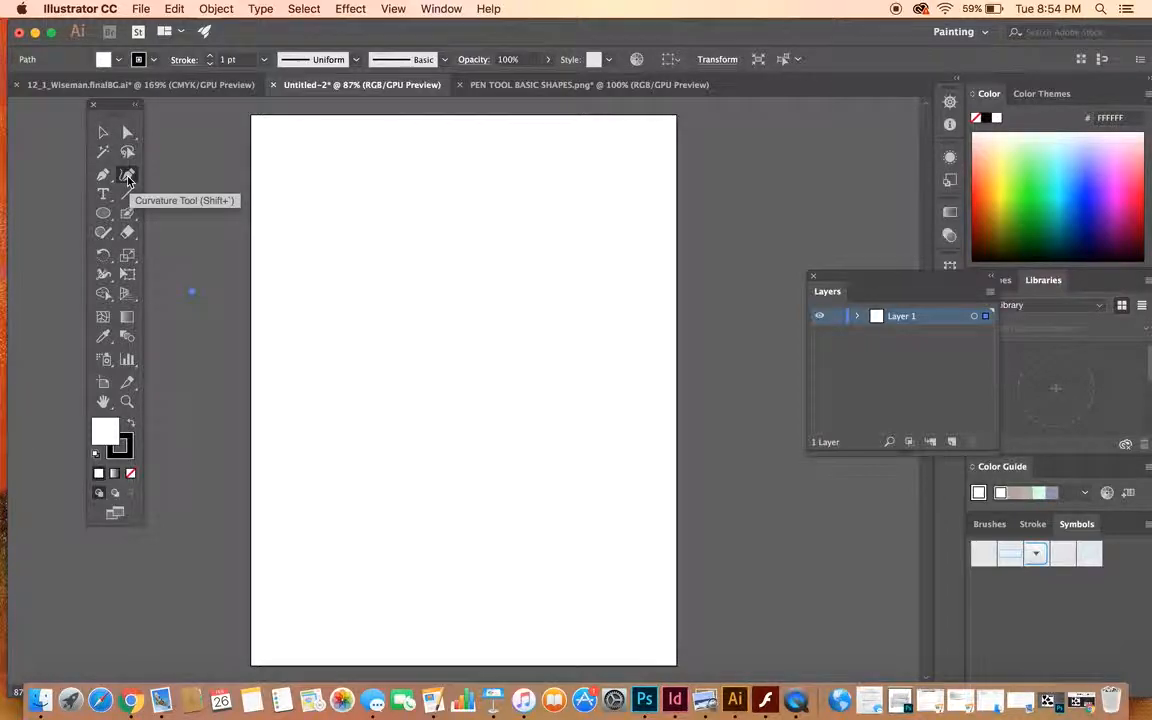
pyautogui.click(103, 132)
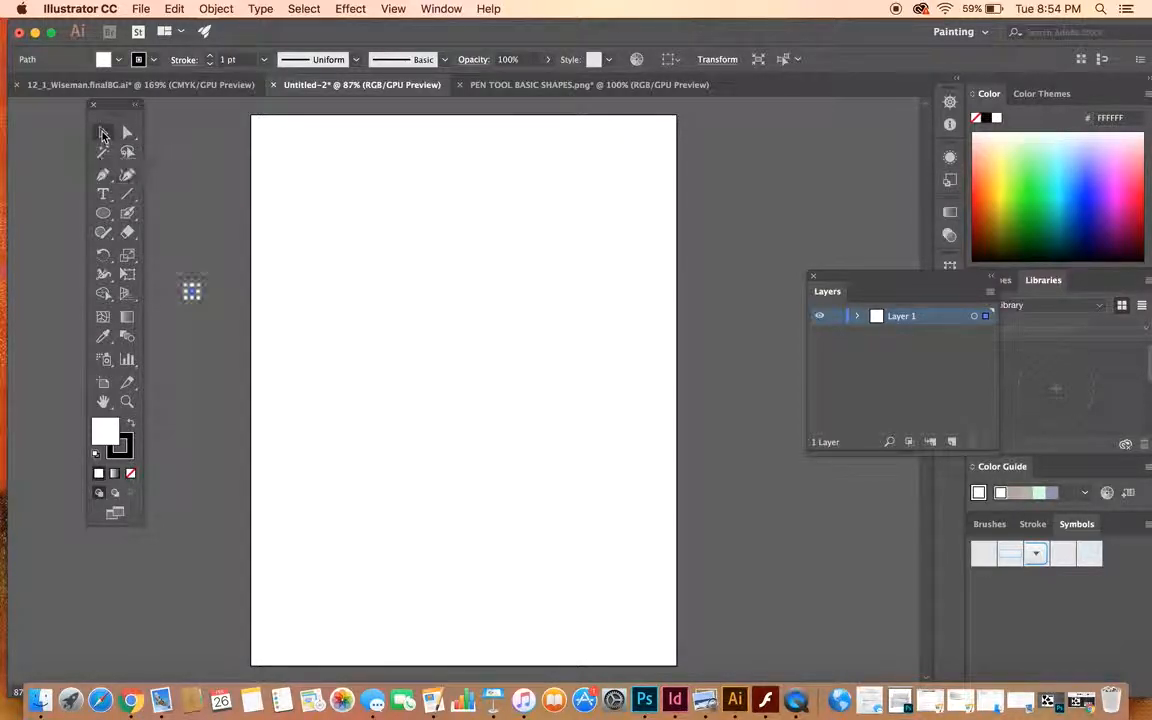
pyautogui.click(278, 302)
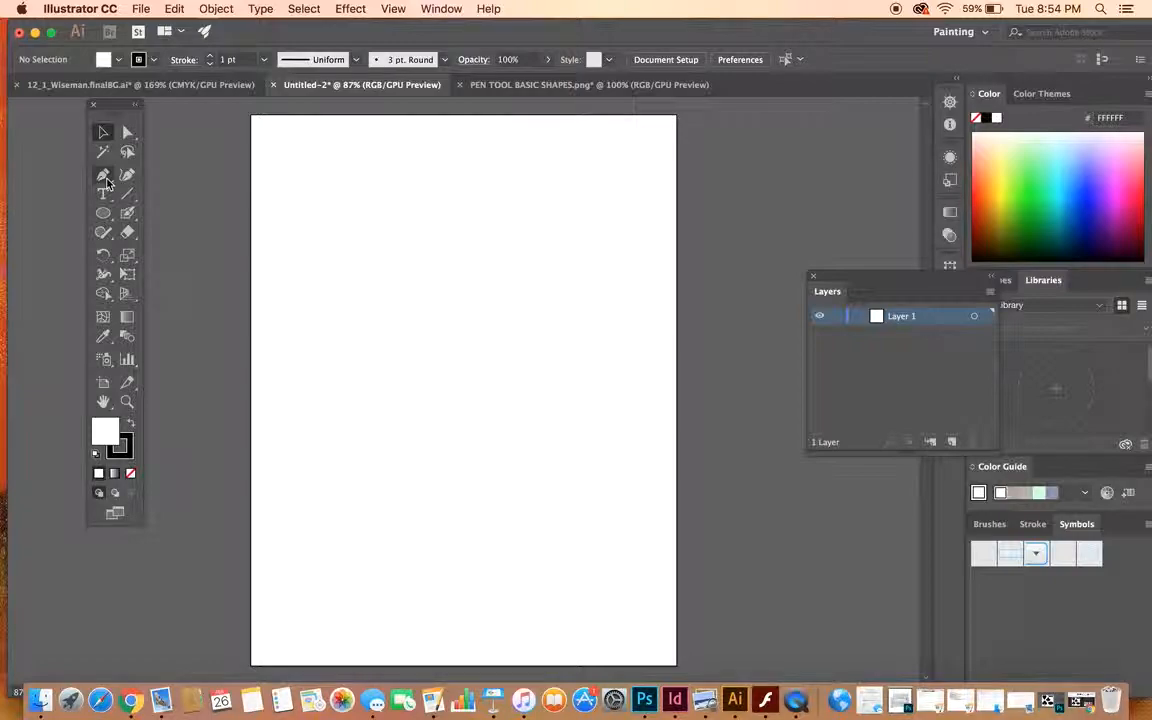
# - Look over the canal-side illustration and the PEN TOOL BASIC SHAPES.png document, and return to the blank Untitled-2 document
pyautogui.click(158, 85)
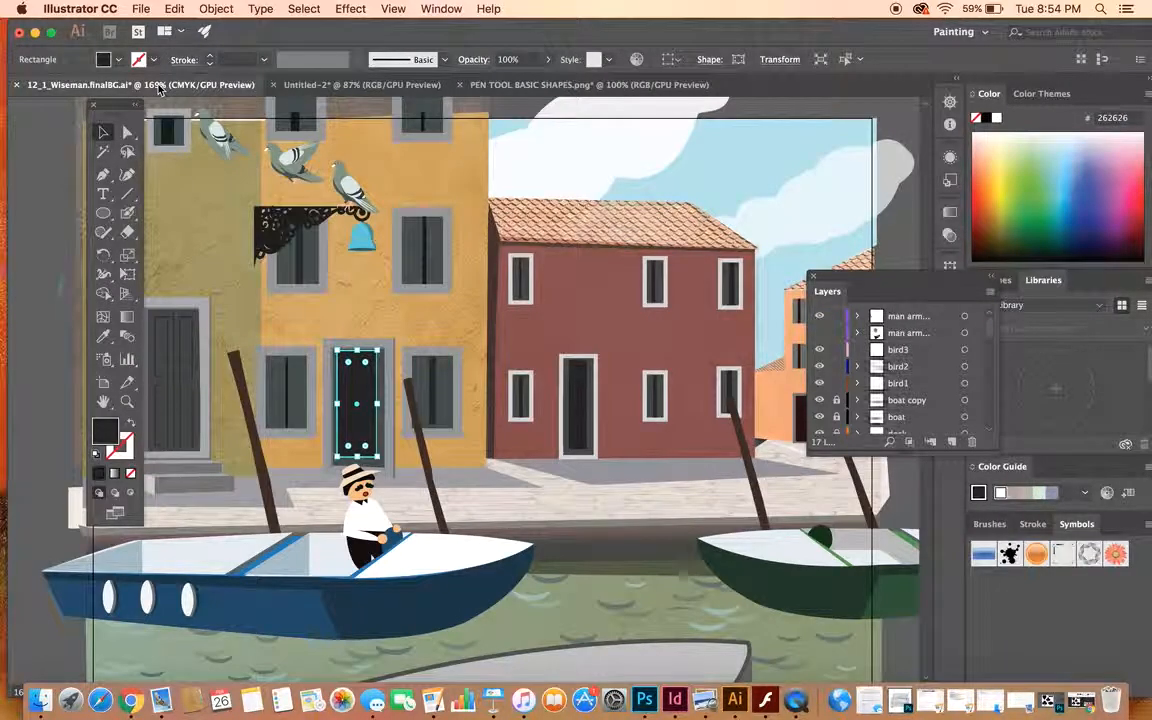
pyautogui.click(504, 87)
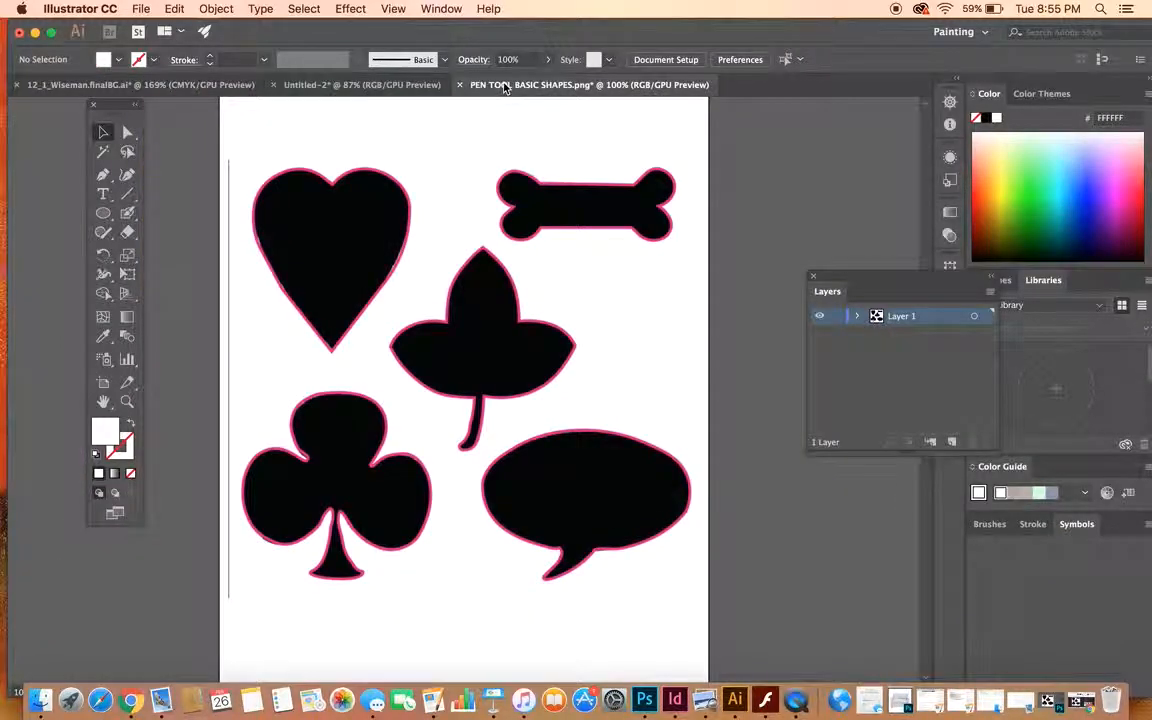
pyautogui.click(386, 86)
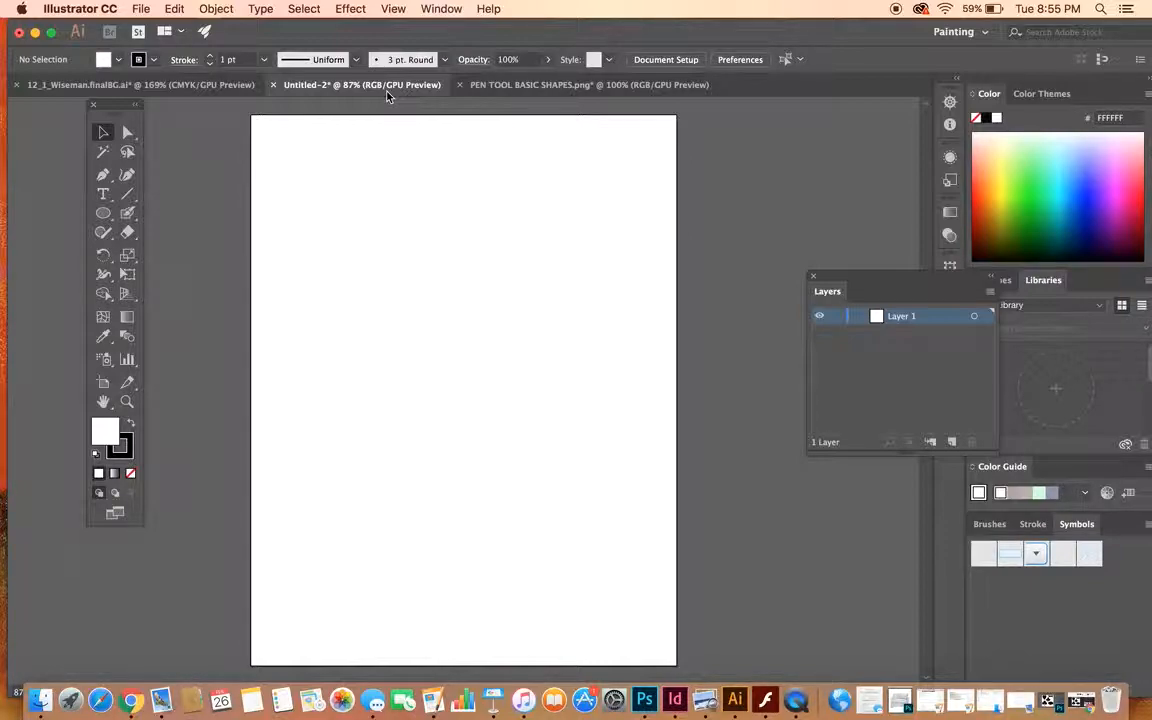
# - Activate the Pen tool for drawing on the blank artboard
pyautogui.click(104, 176)
pyautogui.click(104, 176)
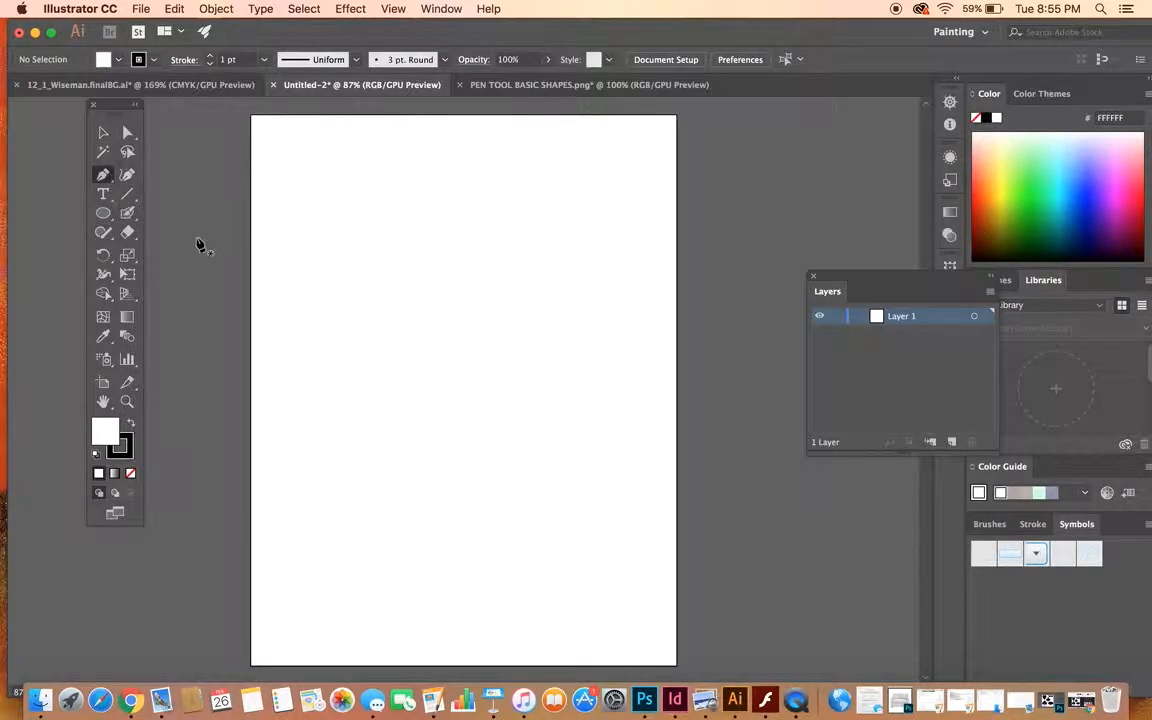
# - Try the stroke color as none and as black, and try a red fill for the Pen tool
pyautogui.click(141, 61)
pyautogui.click(11, 87)
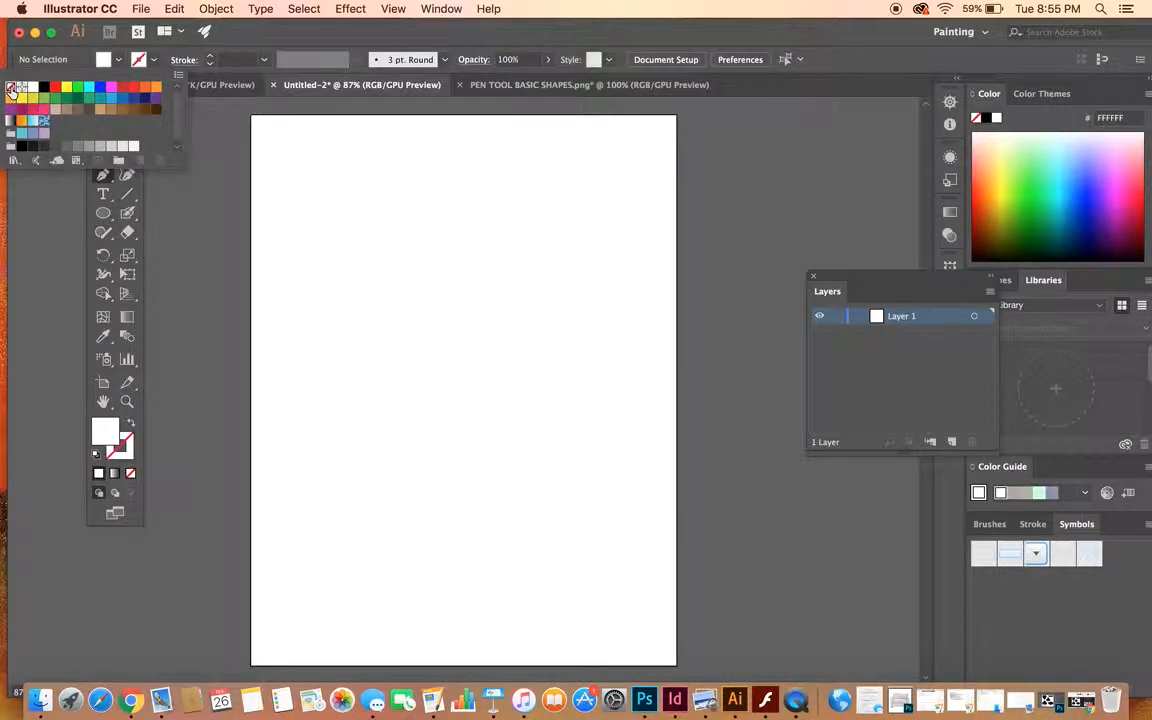
pyautogui.click(140, 52)
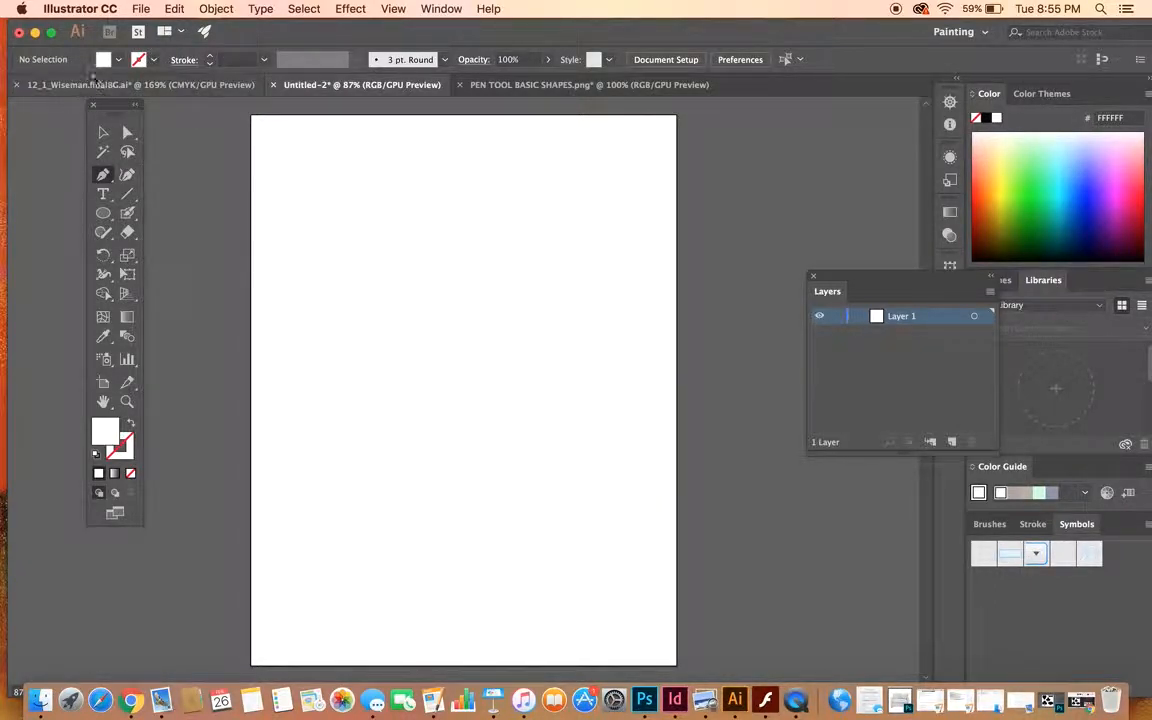
pyautogui.click(139, 60)
pyautogui.click(44, 87)
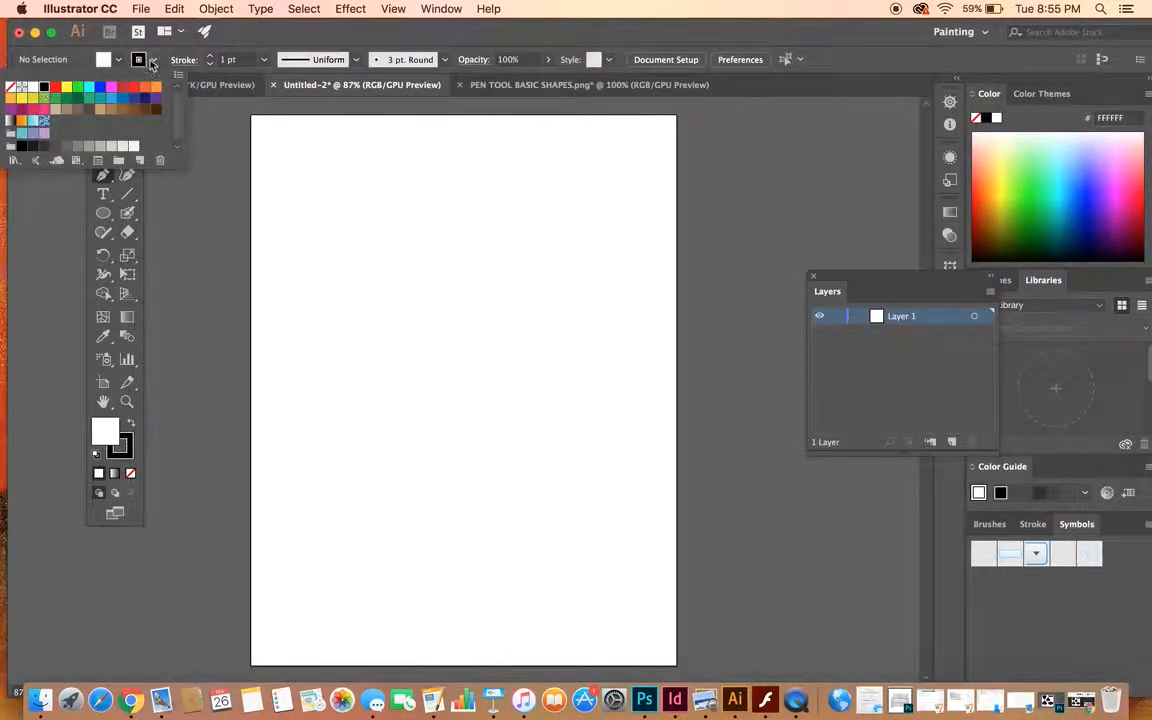
pyautogui.click(119, 58)
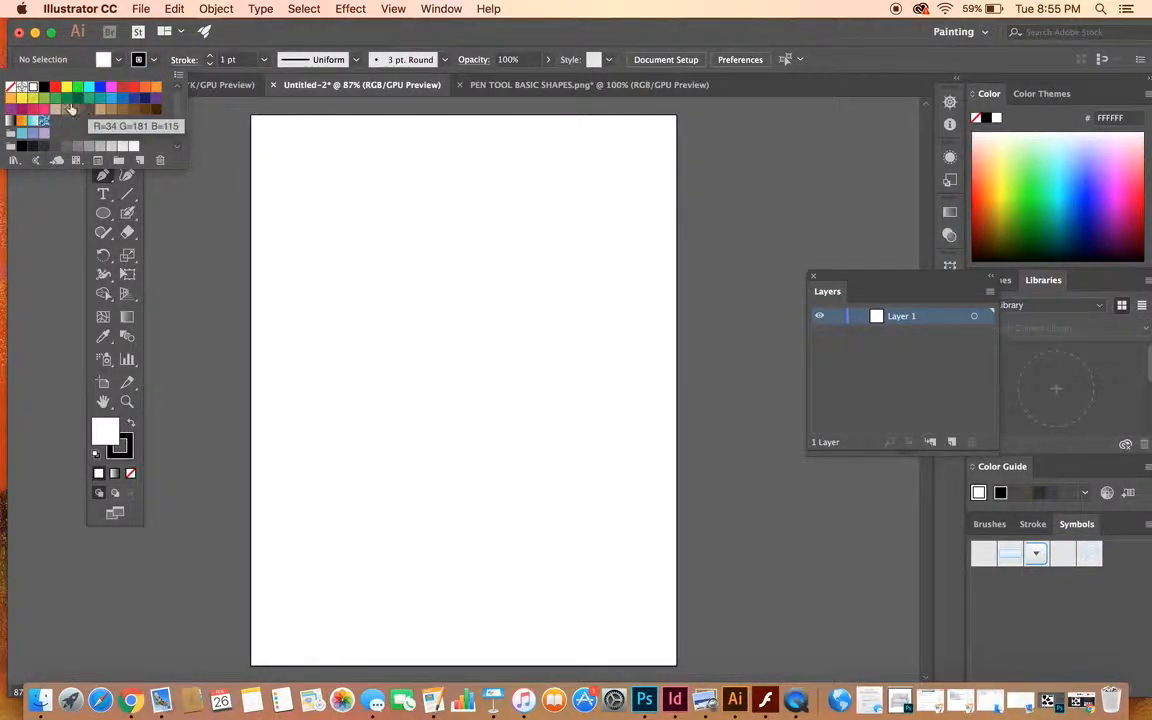
pyautogui.click(55, 87)
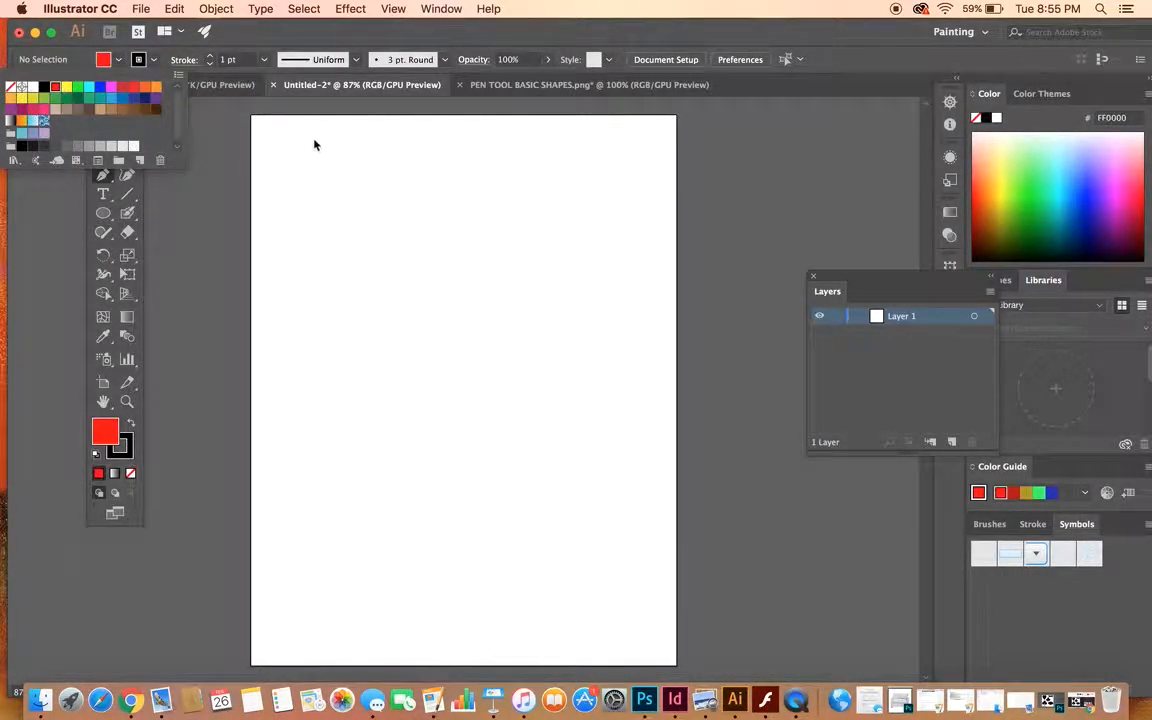
# - Set the fill color to cyan and the stroke to blue with a 2 pt weight
pyautogui.click(119, 60)
pyautogui.click(119, 60)
pyautogui.click(89, 88)
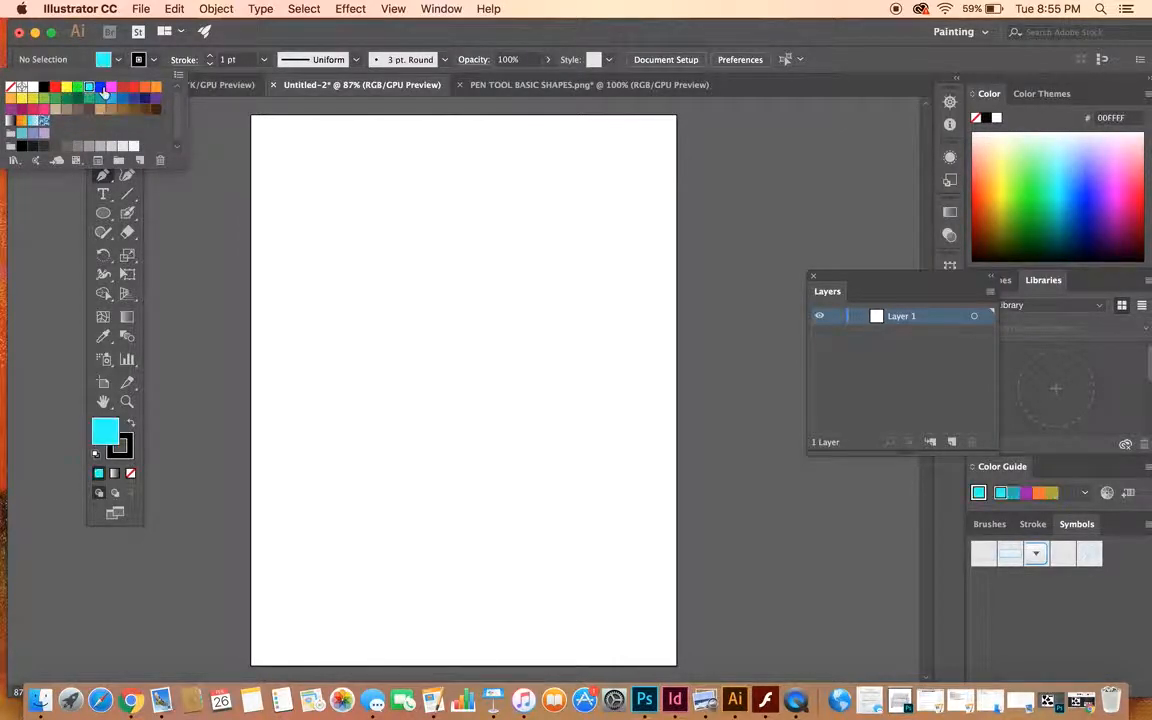
pyautogui.click(153, 60)
pyautogui.click(153, 60)
pyautogui.click(100, 87)
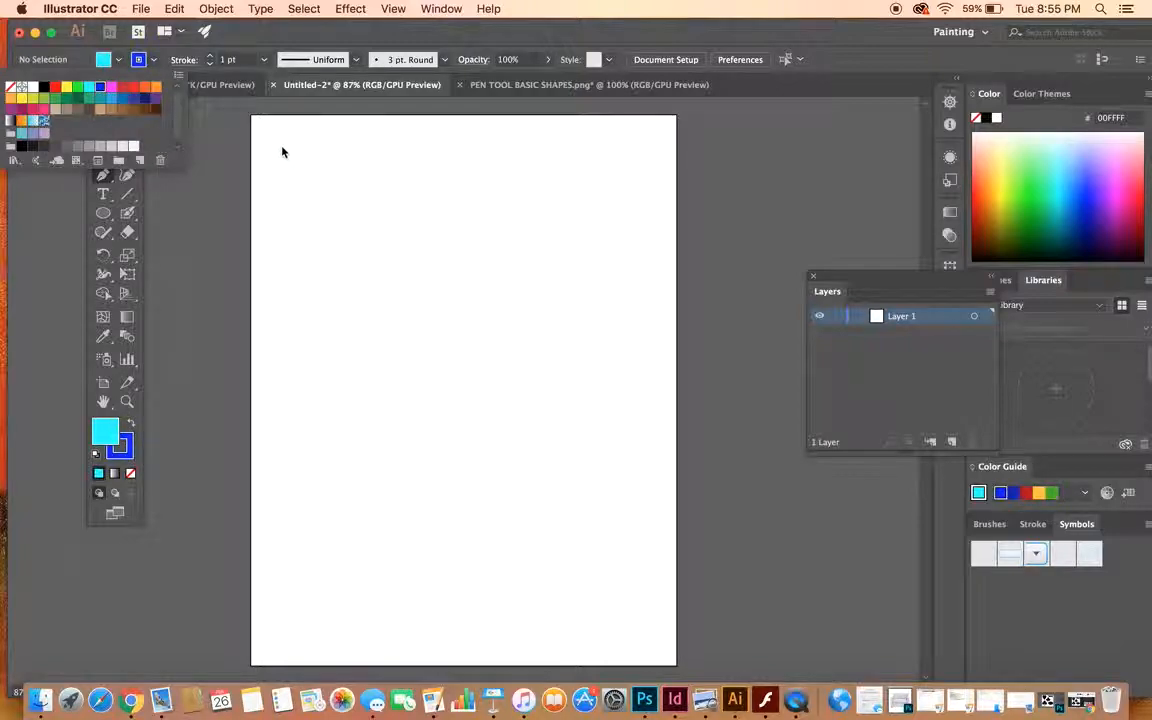
pyautogui.click(234, 38)
pyautogui.click(210, 56)
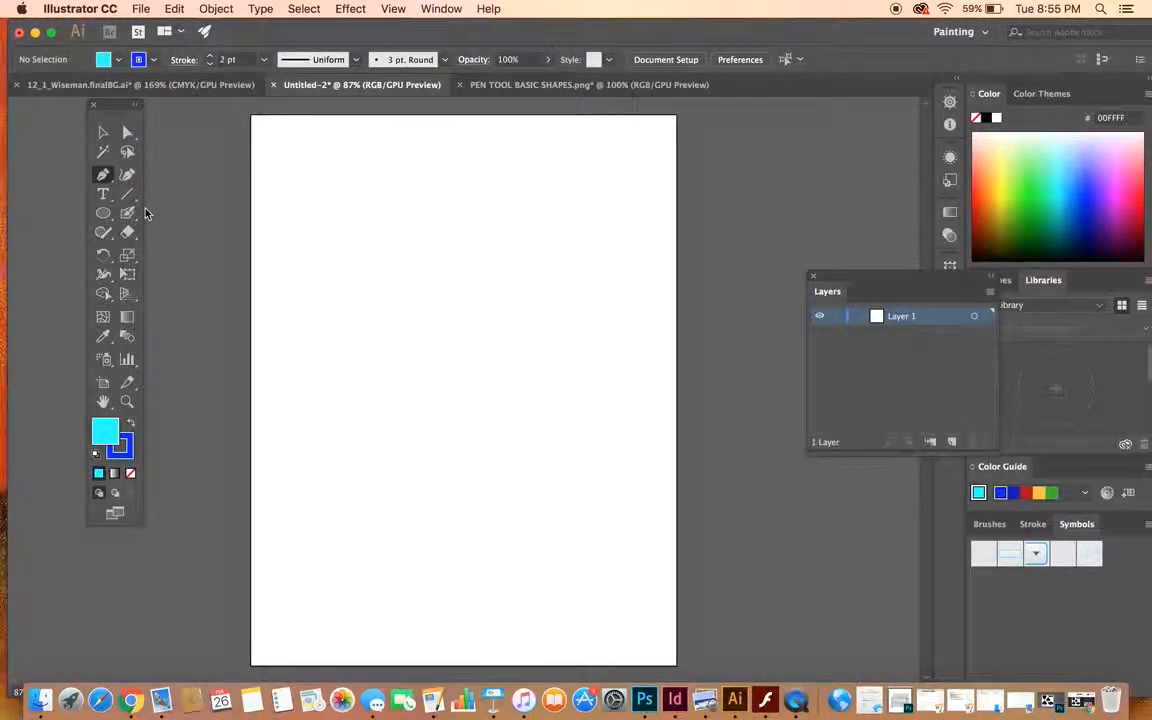
# - Draw a closed, irregular six-sided polygon near the artboard's upper-left corner, with a horizontal top edge about 2 in long
pyautogui.click(282, 154)
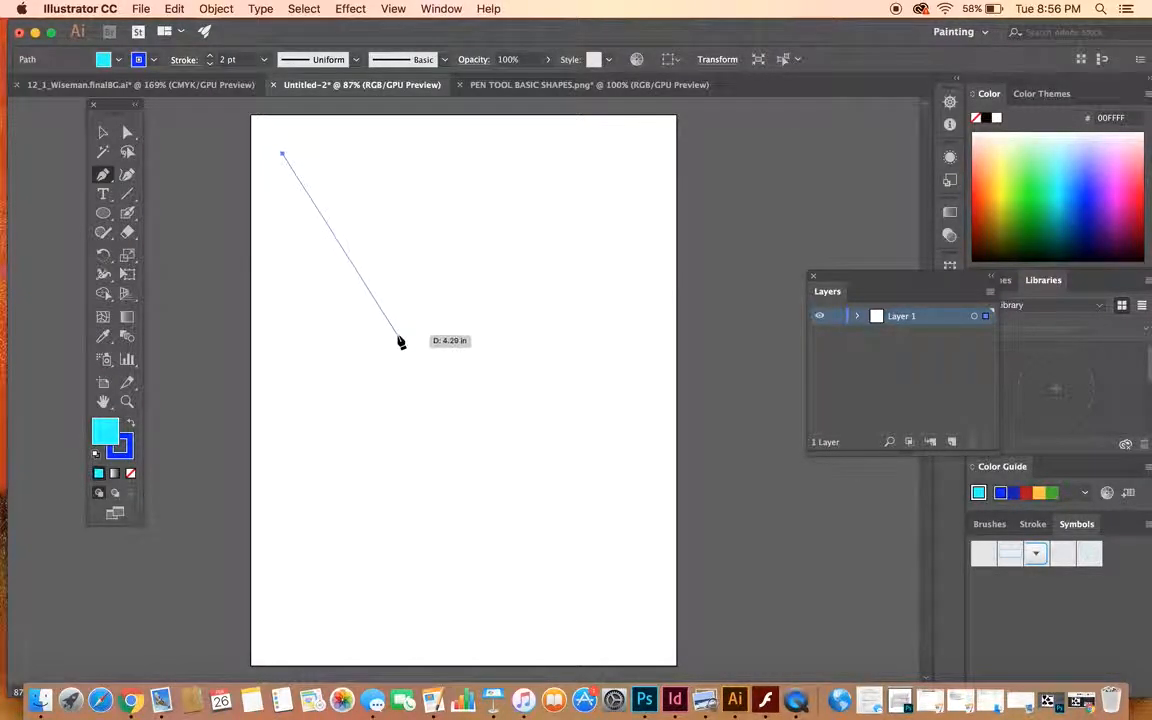
pyautogui.click(387, 156)
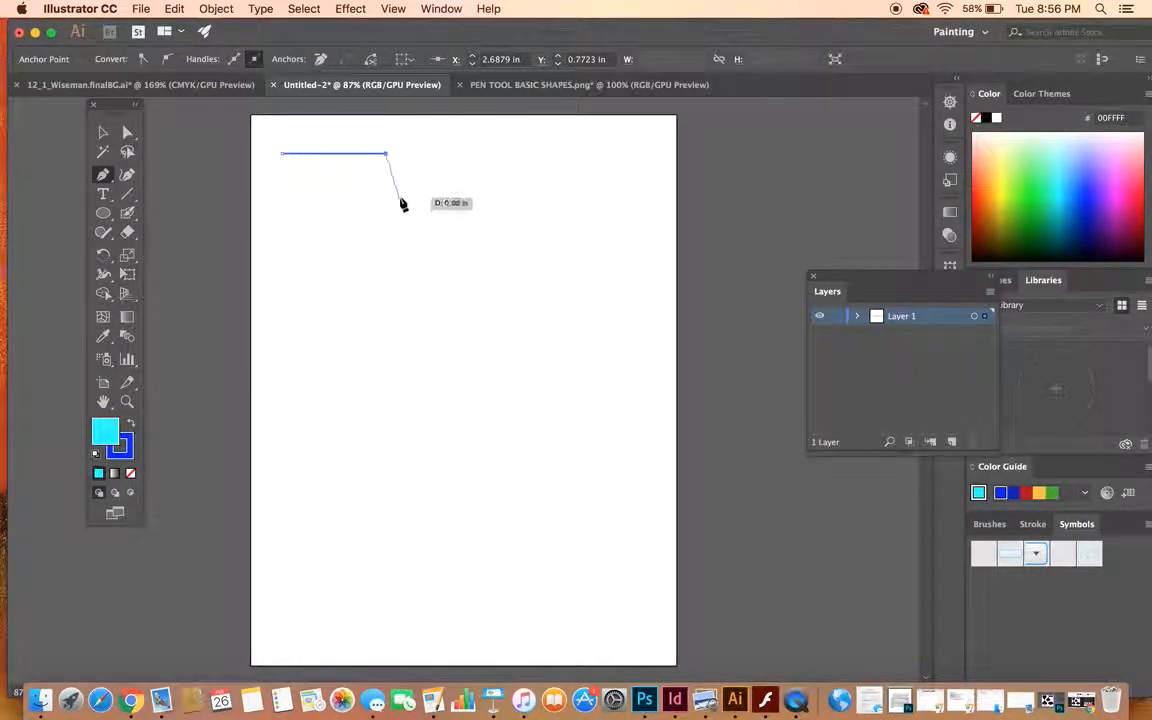
pyautogui.click(430, 177)
pyautogui.click(397, 265)
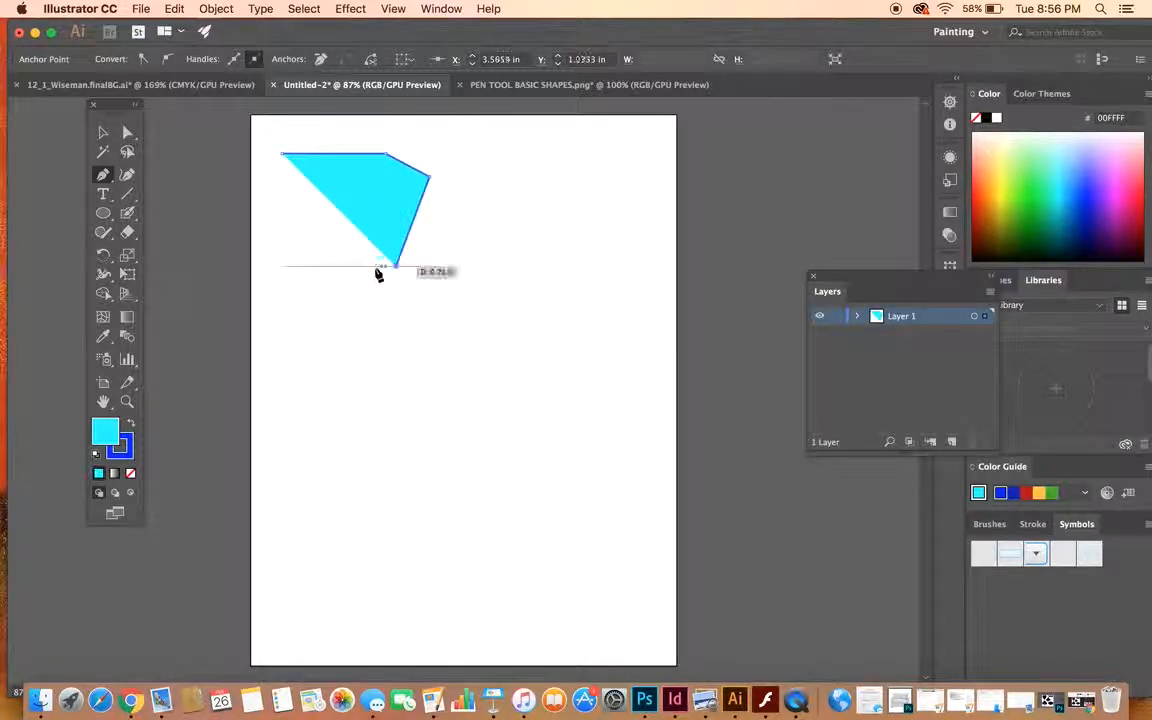
pyautogui.click(300, 272)
pyautogui.click(268, 219)
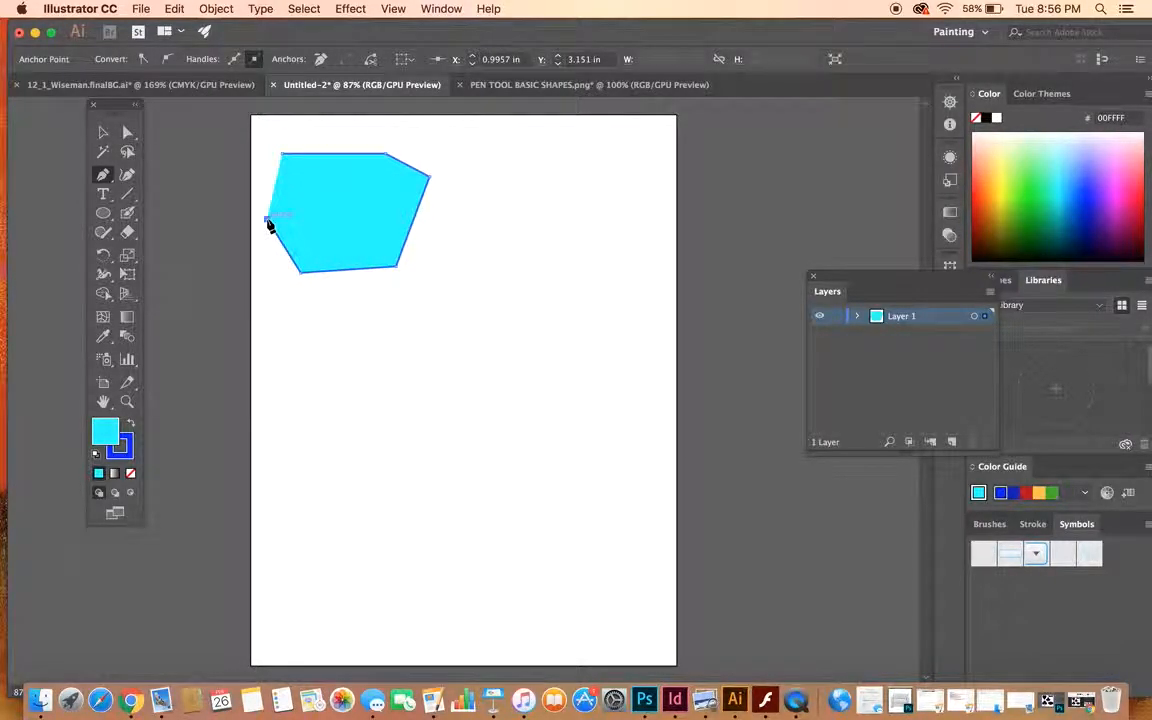
pyautogui.click(282, 155)
# - Change the polygon's fill to bright green and move the shape slightly up and to the right on the artboard
pyautogui.click(103, 132)
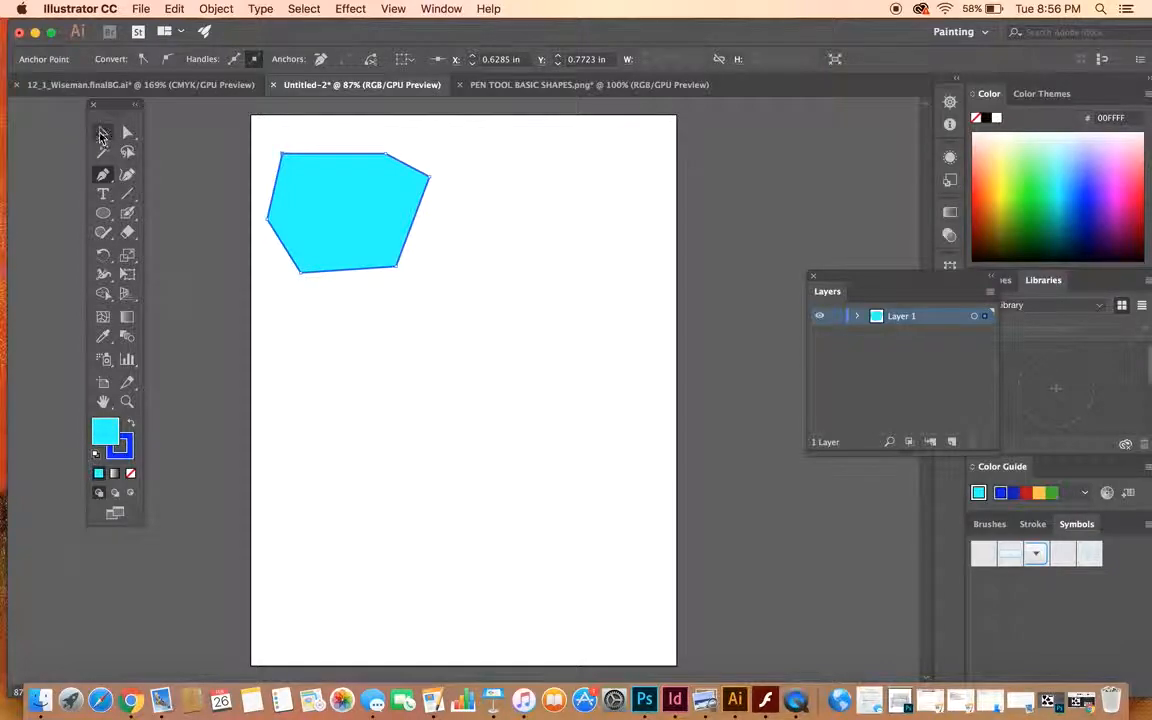
pyautogui.click(278, 198)
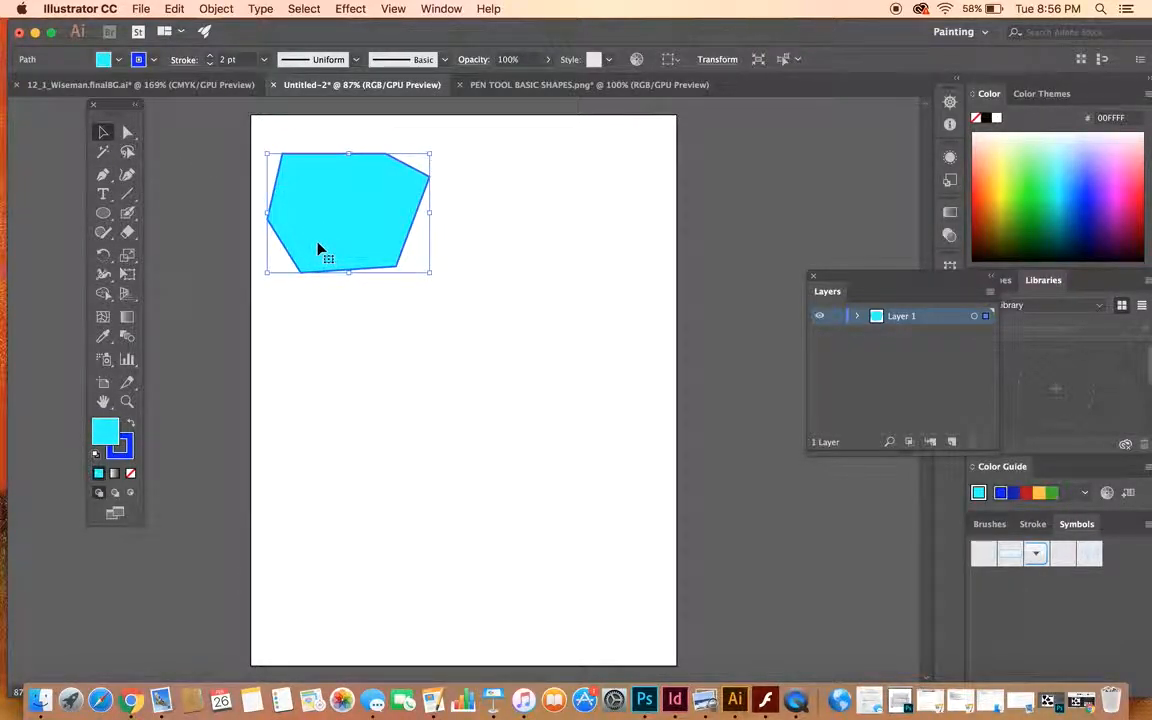
pyautogui.click(118, 59)
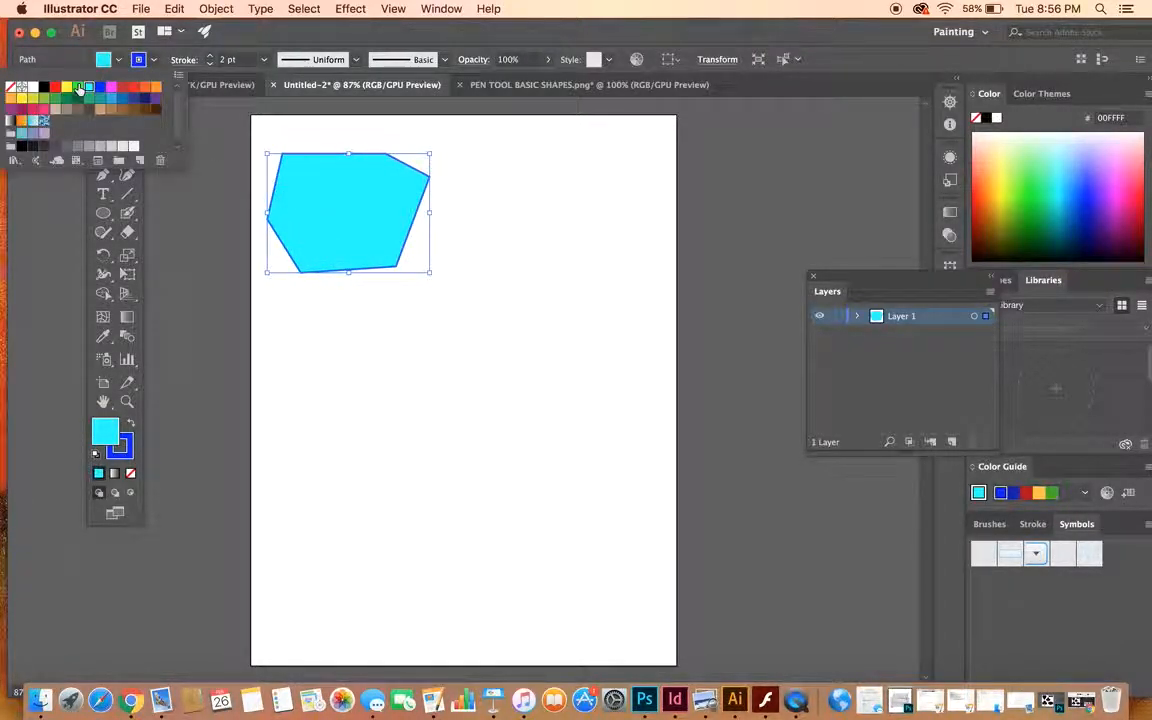
pyautogui.click(79, 88)
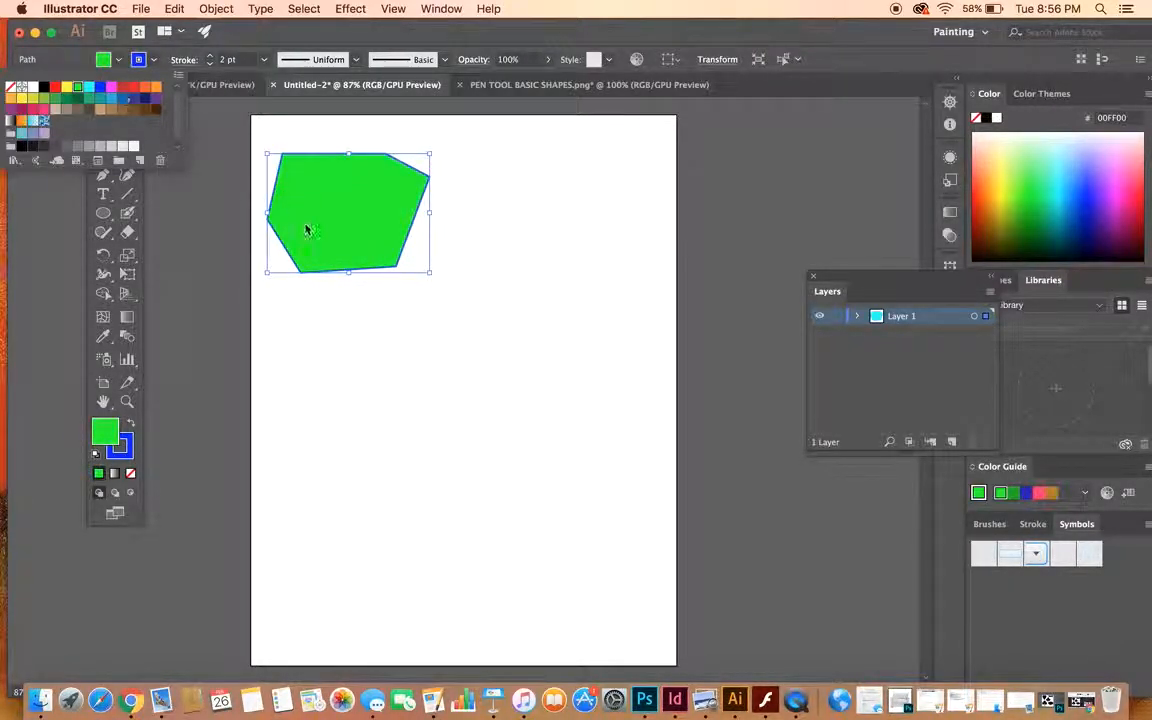
pyautogui.click(314, 34)
pyautogui.moveTo(386, 200); pyautogui.dragTo(357, 211)
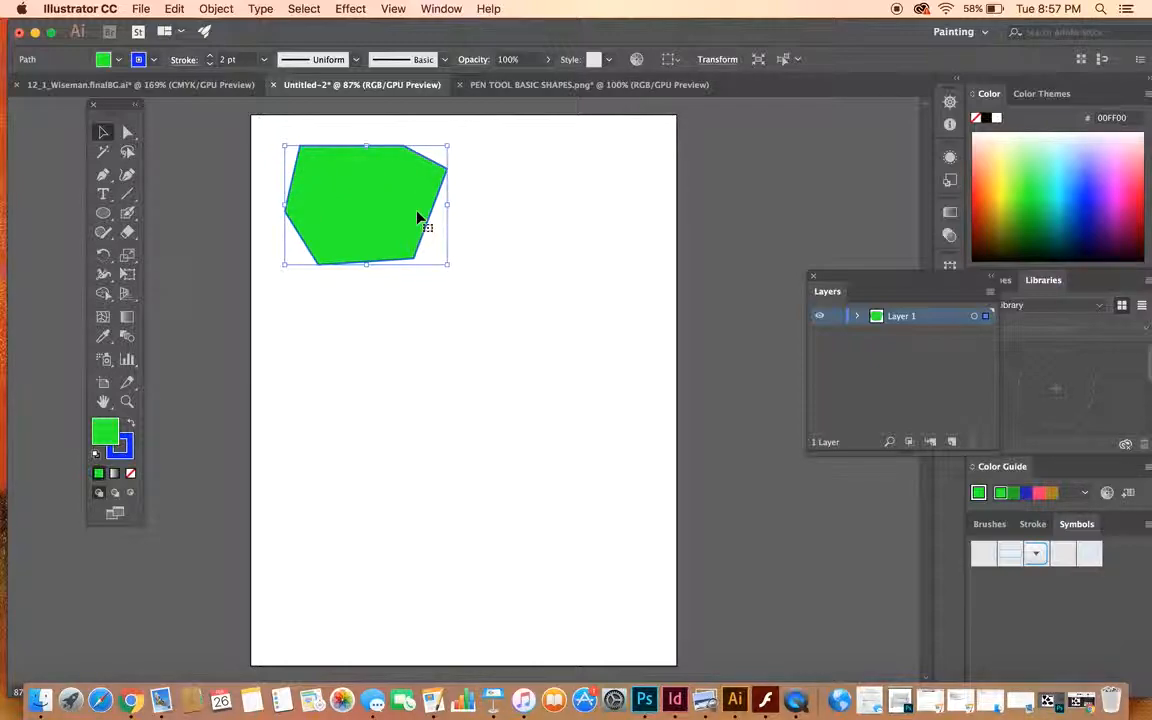
# - Bend the polygon's right edge outward into a curve with the Anchor Point tool and shorten the curve's upper handle
pyautogui.click(103, 175)
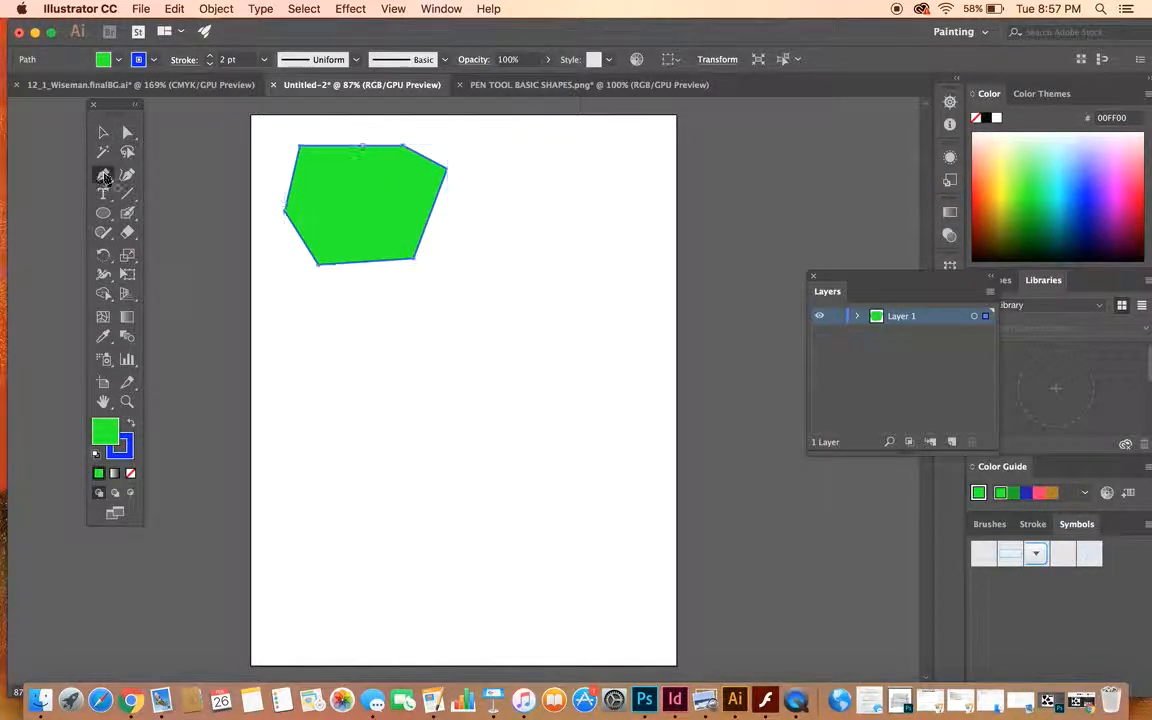
pyautogui.click(103, 175)
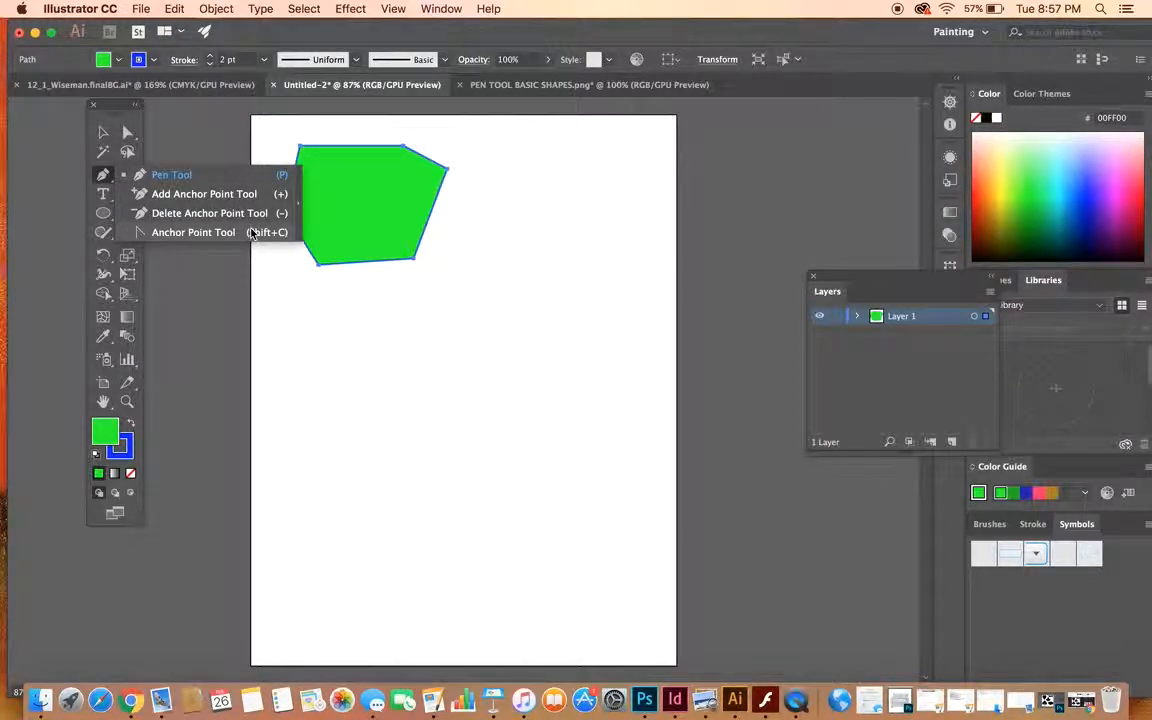
pyautogui.click(102, 177)
pyautogui.click(102, 177)
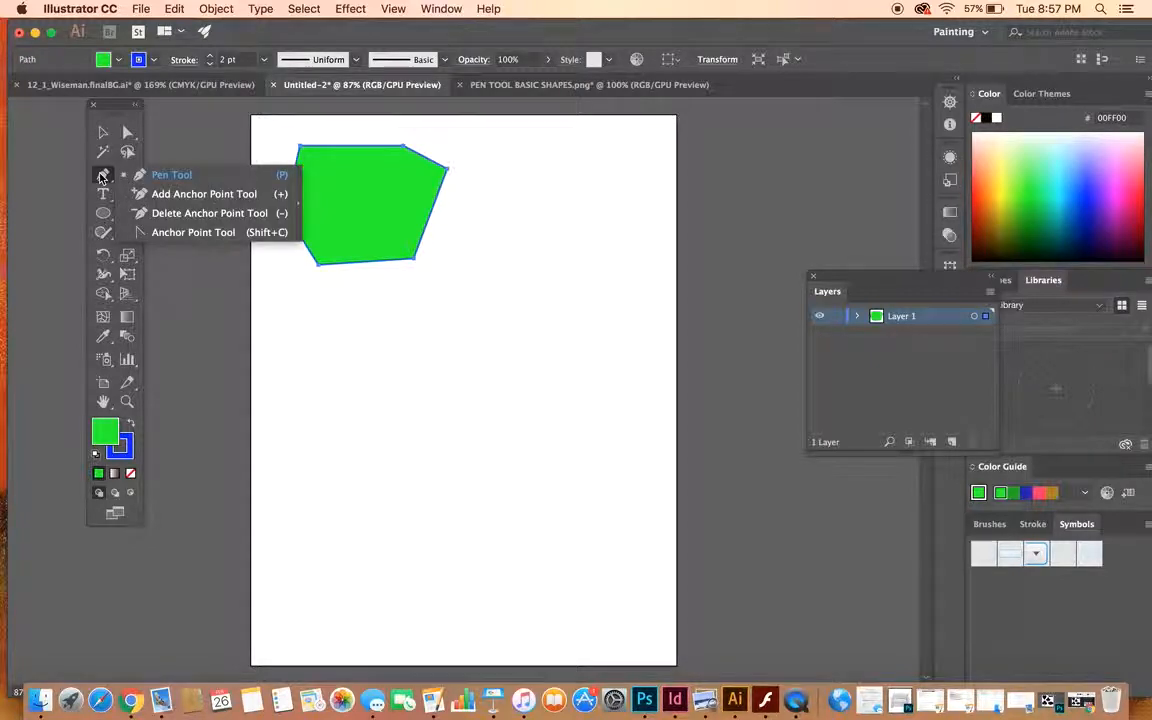
pyautogui.click(210, 236)
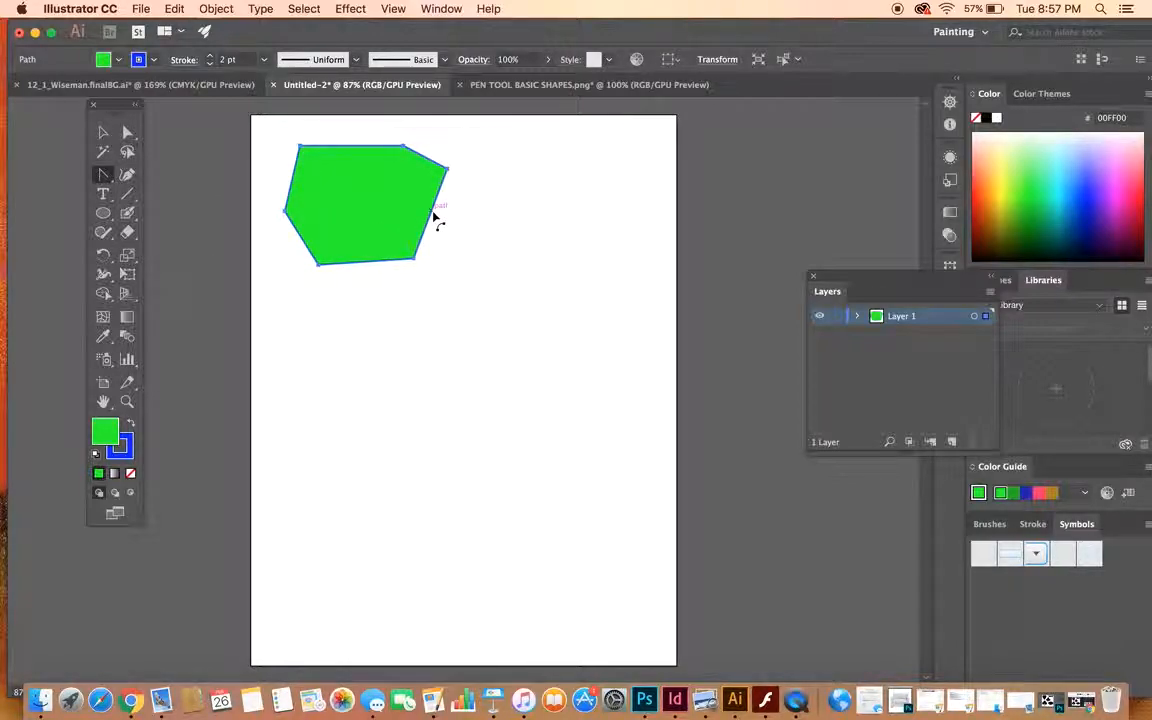
pyautogui.moveTo(434, 215); pyautogui.dragTo(469, 230)
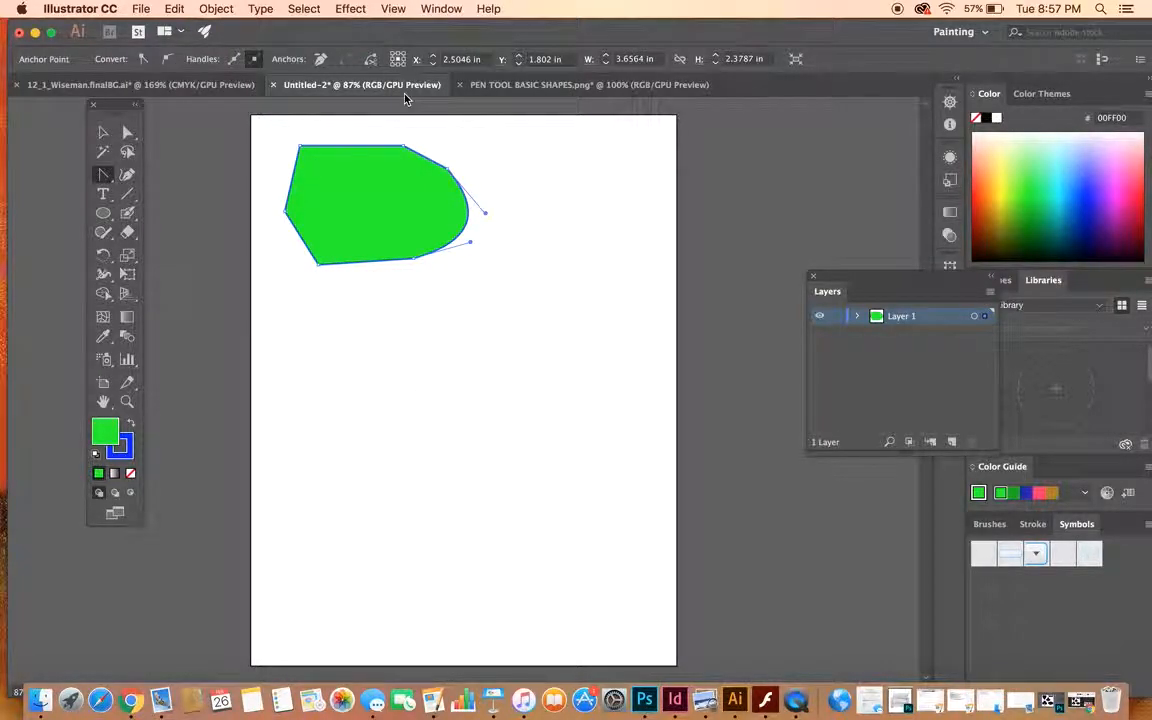
pyautogui.moveTo(485, 215)
pyautogui.mouseDown()
pyautogui.moveTo(501, 188)
pyautogui.moveTo(512, 221)
pyautogui.moveTo(411, 344)
pyautogui.moveTo(538, 135)
pyautogui.moveTo(527, 187)
pyautogui.moveTo(465, 188)
pyautogui.moveTo(518, 200)
pyautogui.moveTo(537, 147)
pyautogui.moveTo(501, 252)
pyautogui.moveTo(470, 237)
pyautogui.moveTo(464, 216)
pyautogui.mouseUp()
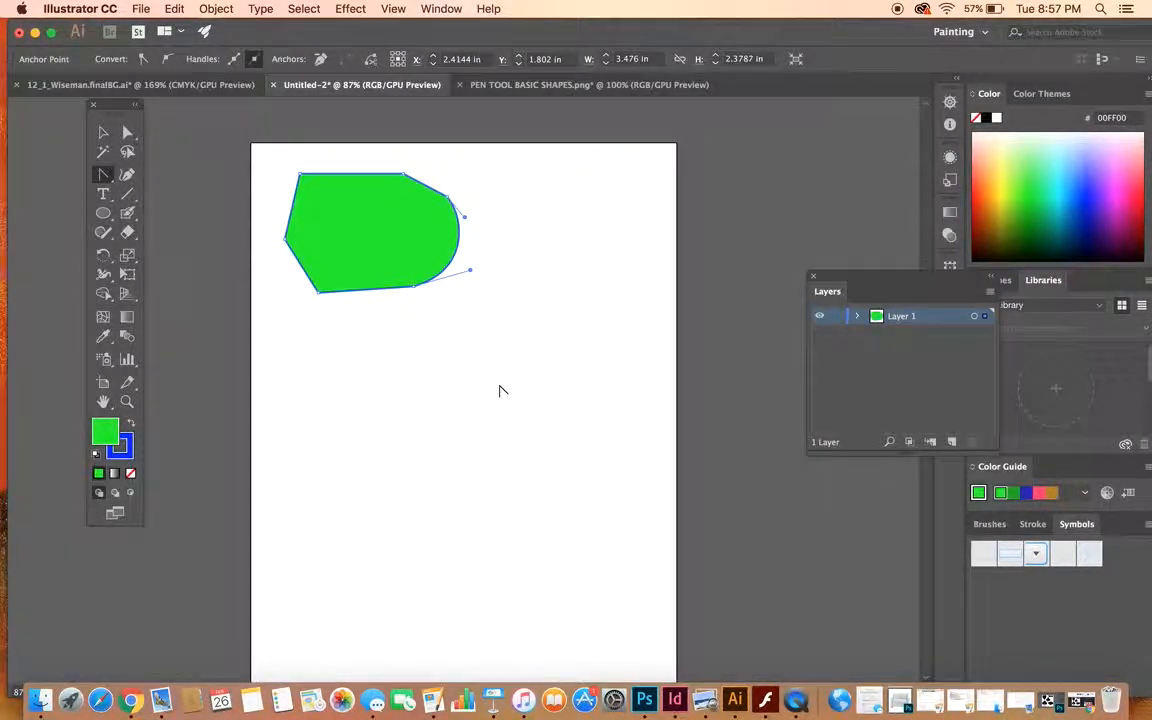
# - Move the anchor at the right end of the shape's top edge inward with Direct Selection, to about X 2.41 in, Y 1.32 in
pyautogui.click(127, 134)
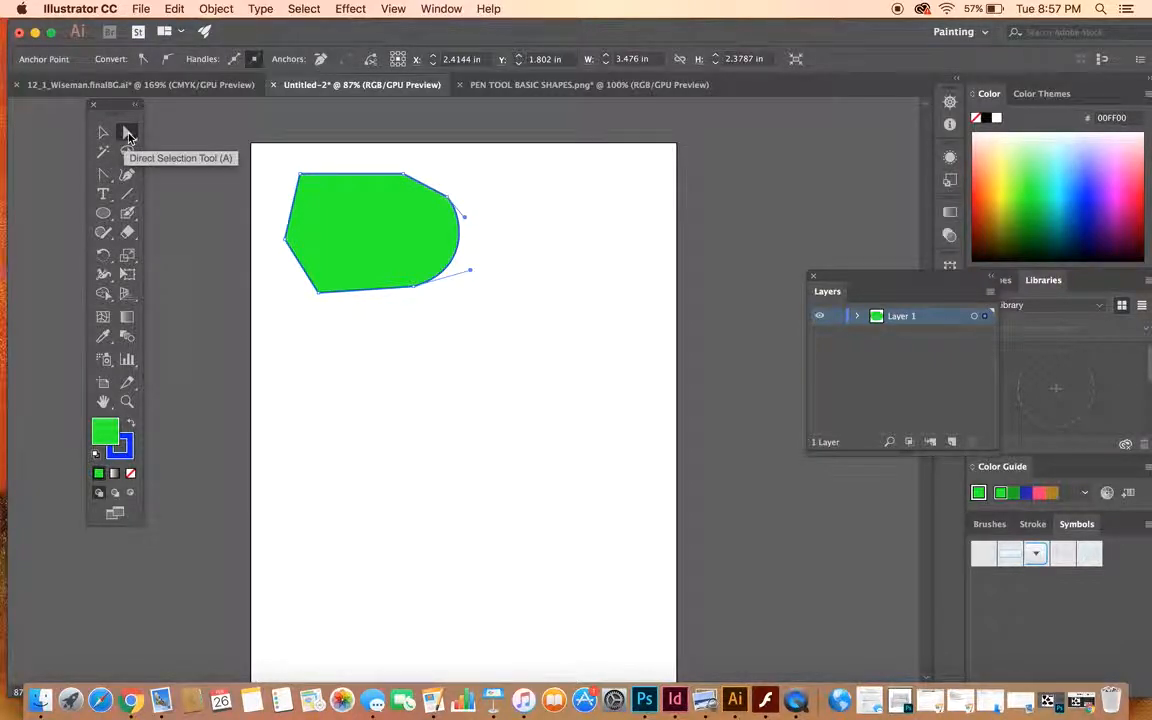
pyautogui.click(101, 133)
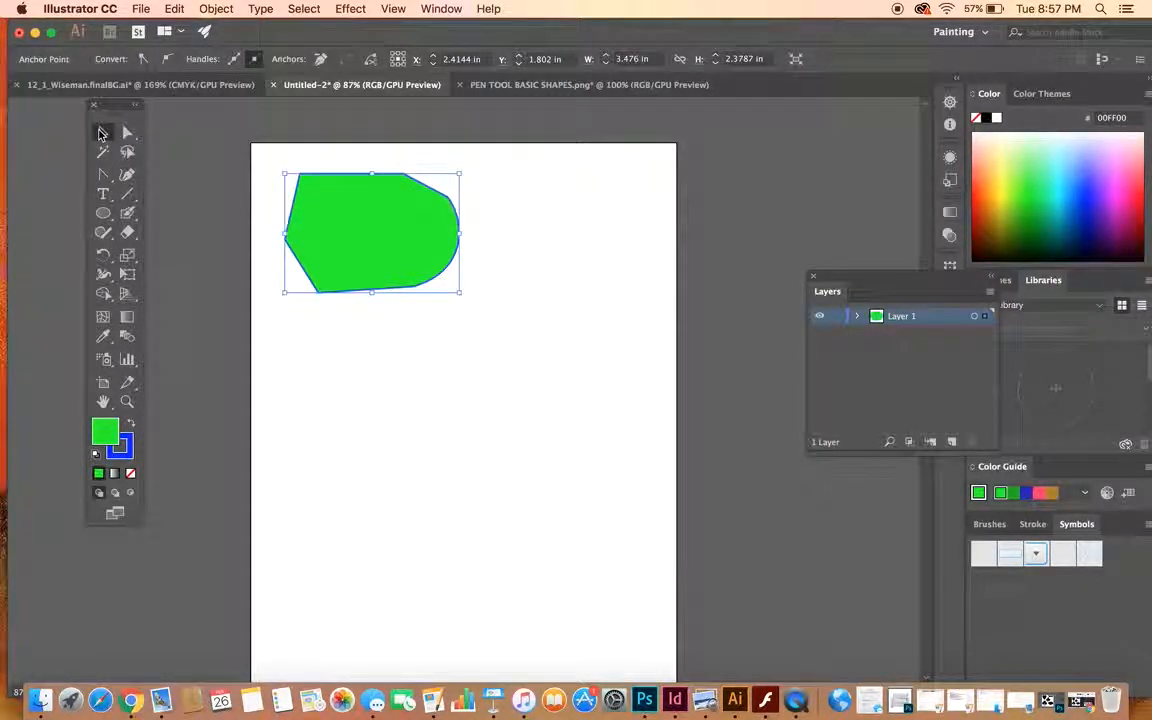
pyautogui.click(126, 134)
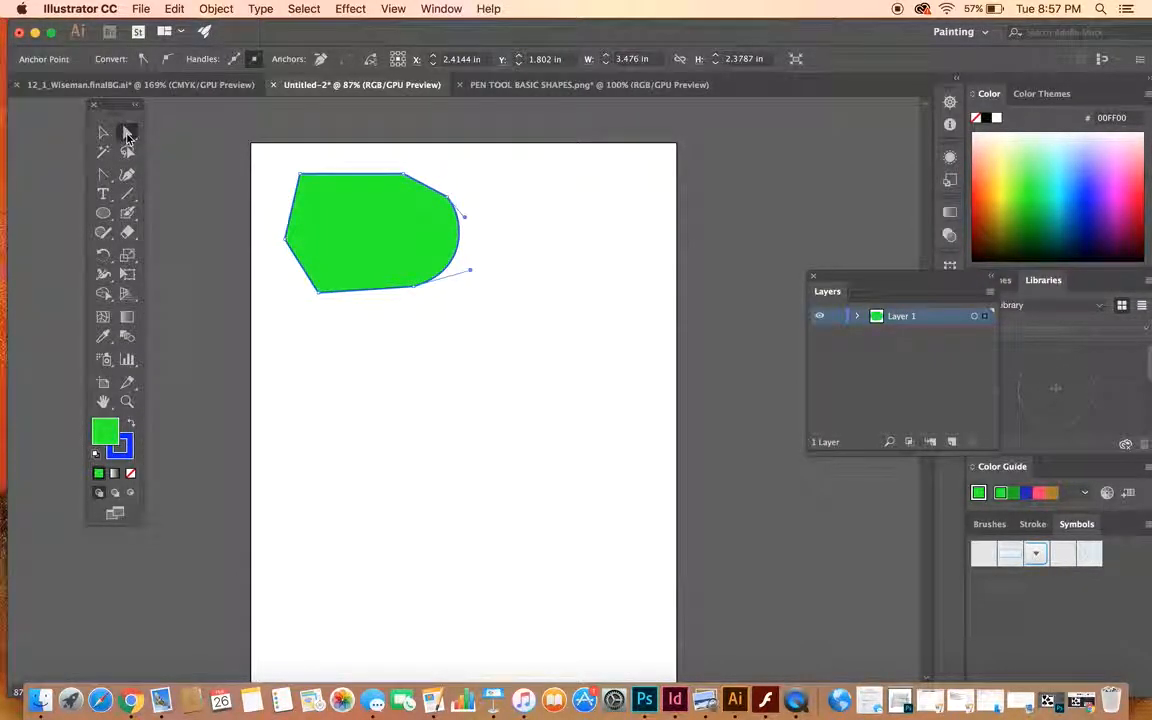
pyautogui.click(403, 178)
pyautogui.moveTo(403, 176); pyautogui.dragTo(371, 215)
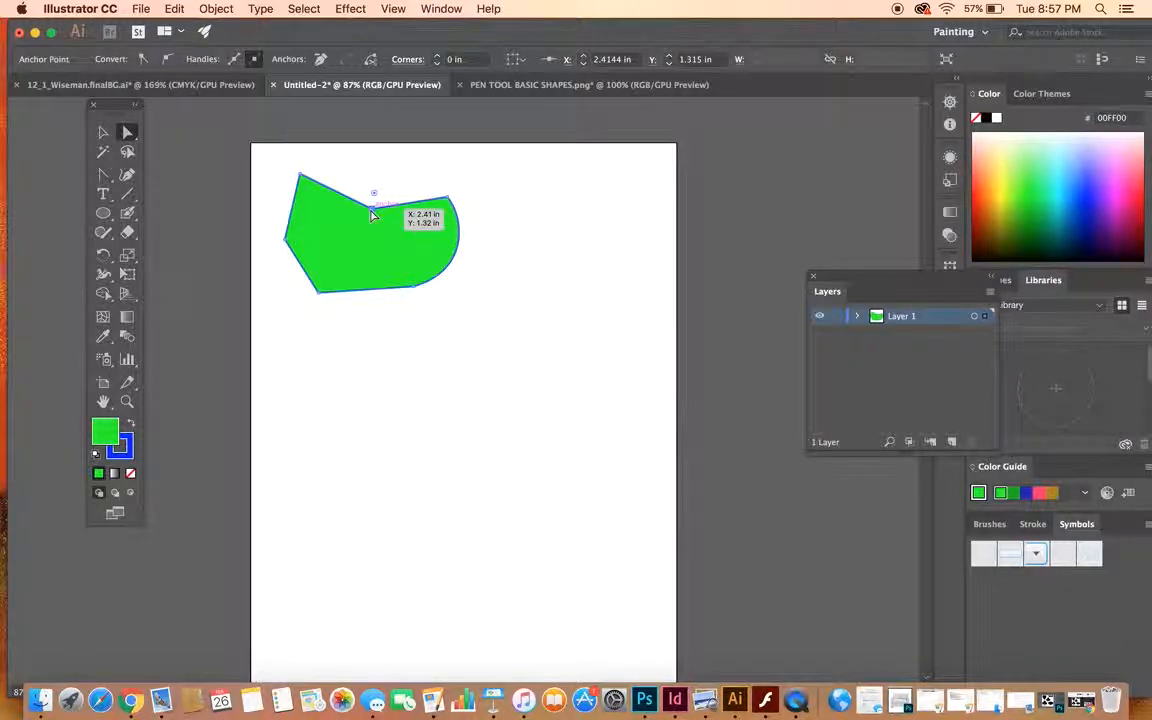
pyautogui.moveTo(371, 215); pyautogui.dragTo(372, 212)
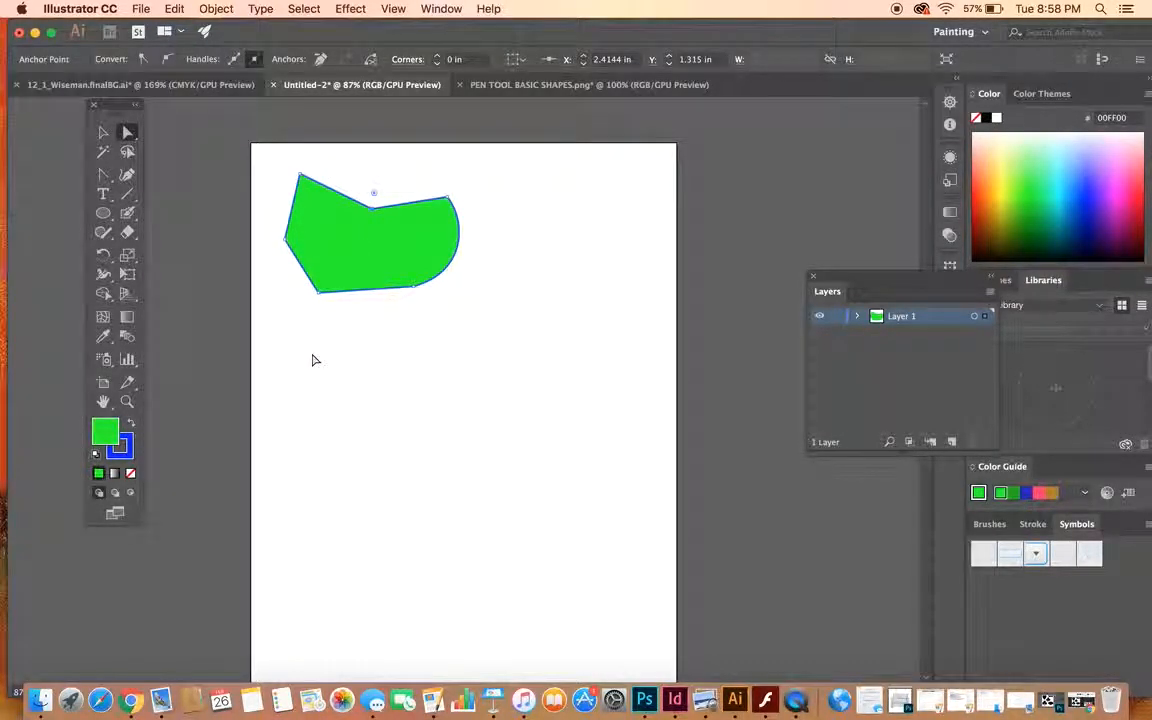
# - Remove the inward-pulled anchor from the shape's top edge with the Delete Anchor Point tool
pyautogui.click(104, 175)
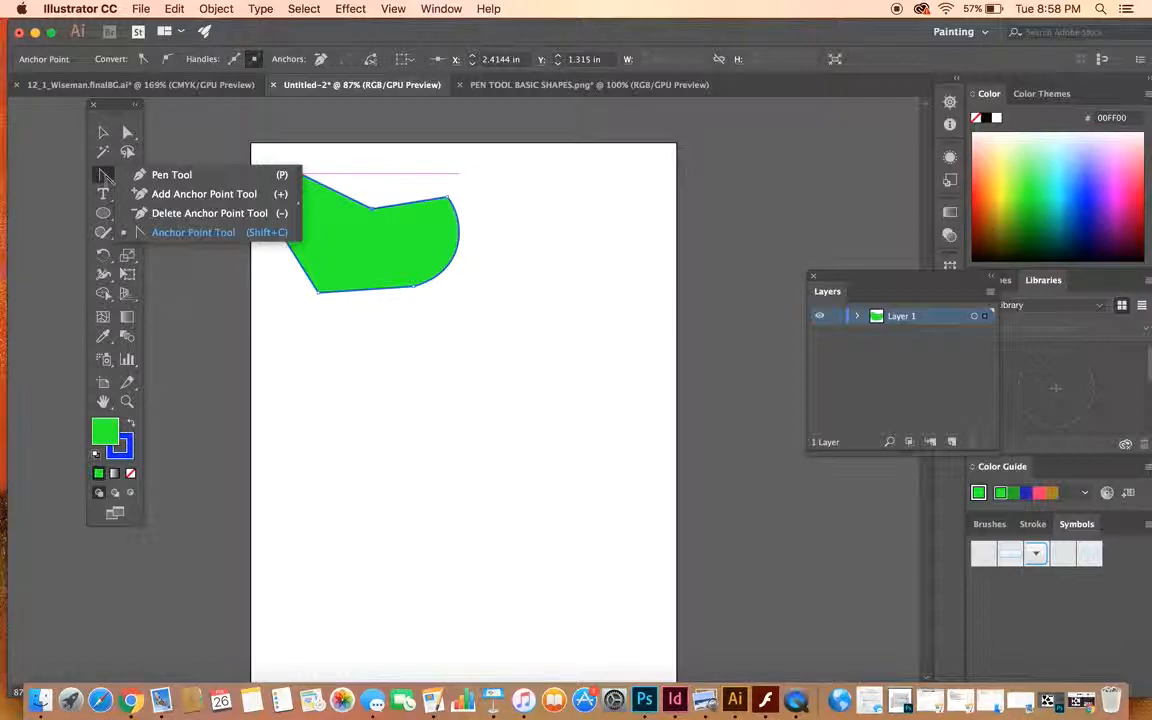
pyautogui.click(168, 214)
pyautogui.click(376, 212)
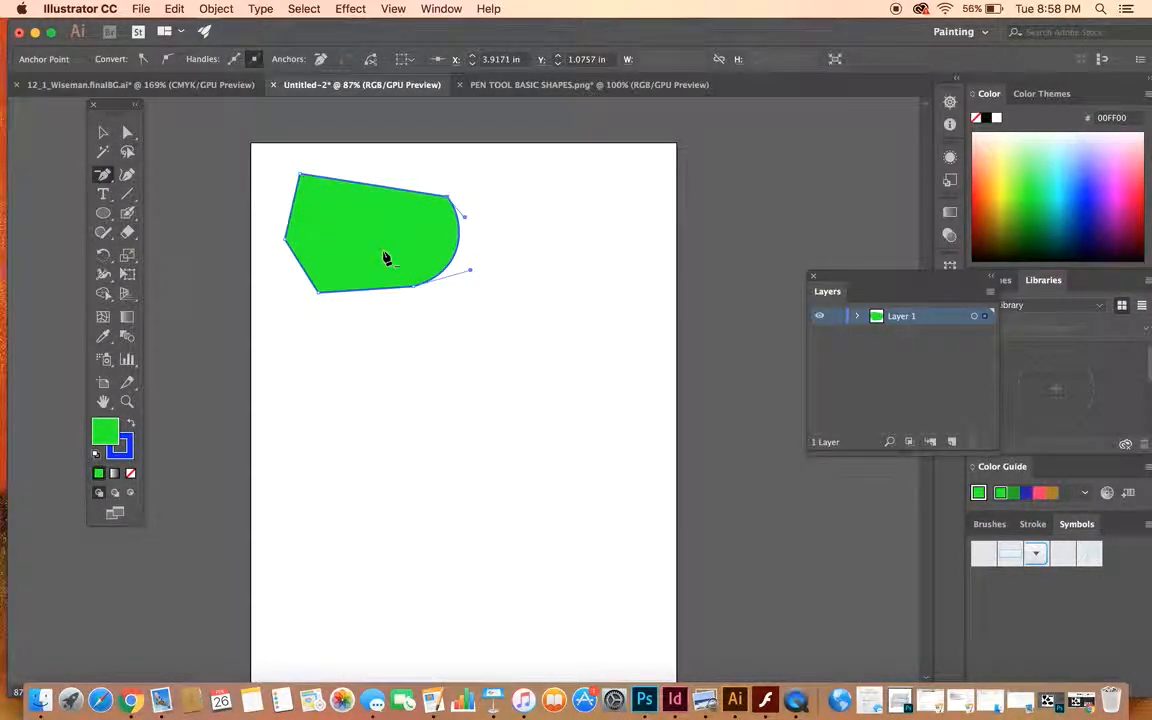
# - Add an anchor midway along the shape's top edge and move it down-left to about X 1.83 in, Y 1.04 in
pyautogui.click(103, 174)
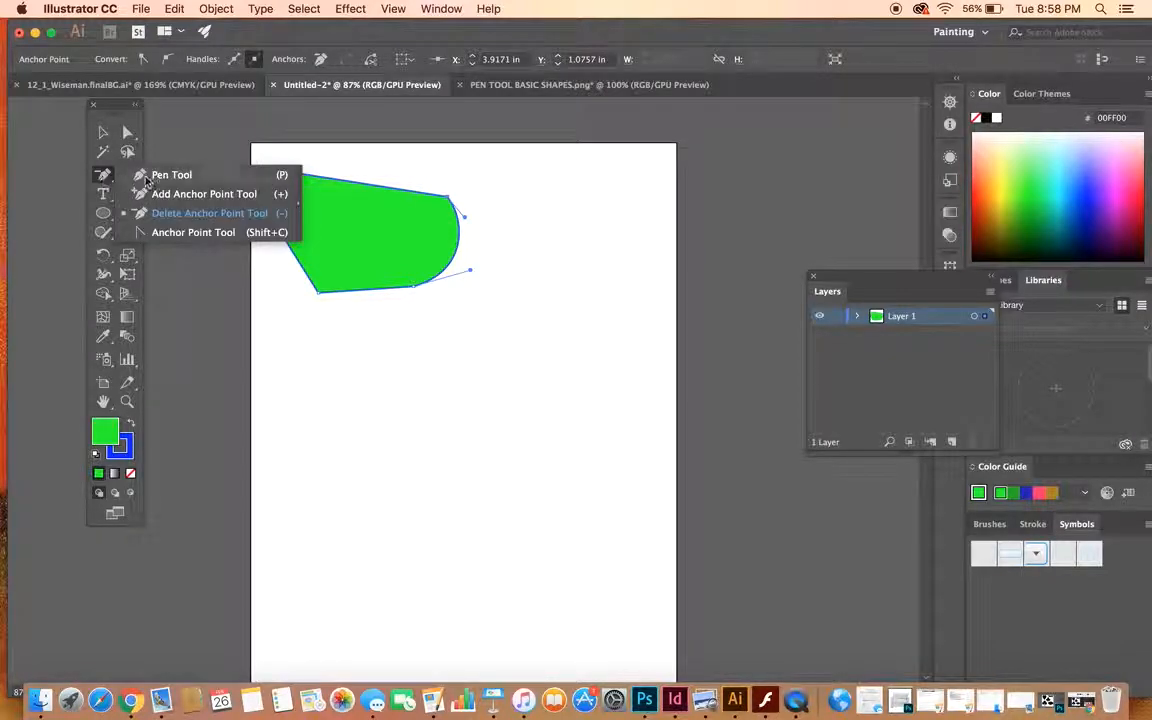
pyautogui.click(182, 193)
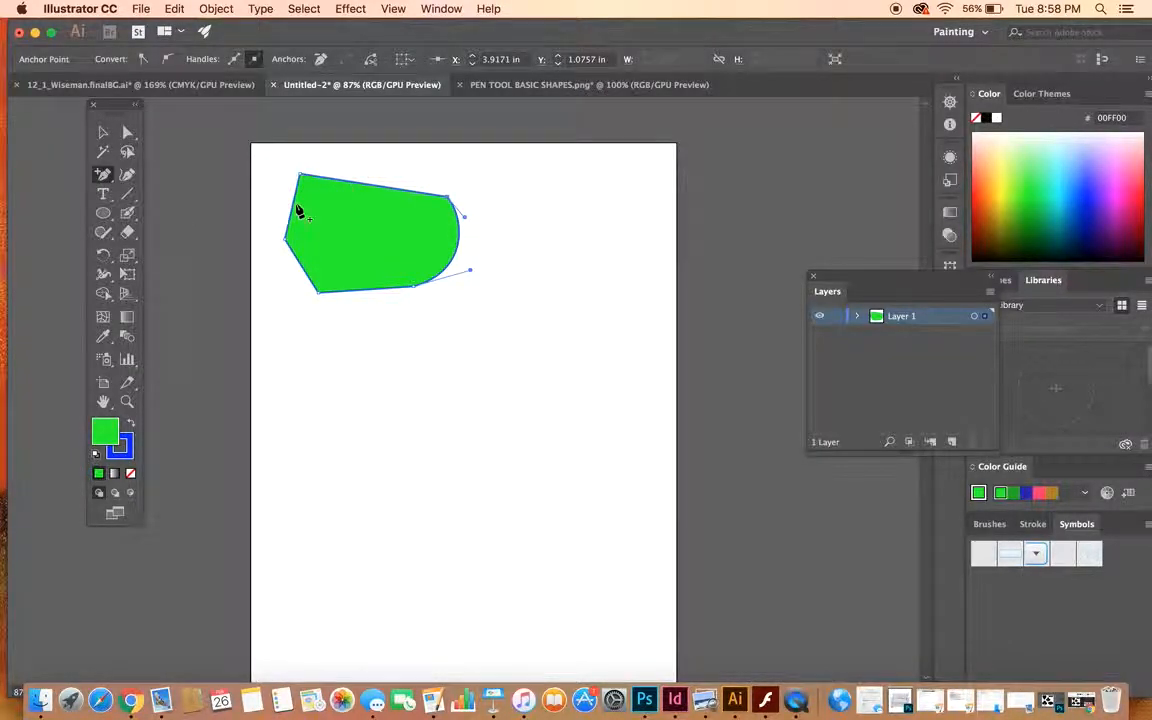
pyautogui.click(373, 186)
pyautogui.click(126, 132)
pyautogui.moveTo(373, 190); pyautogui.dragTo(341, 195)
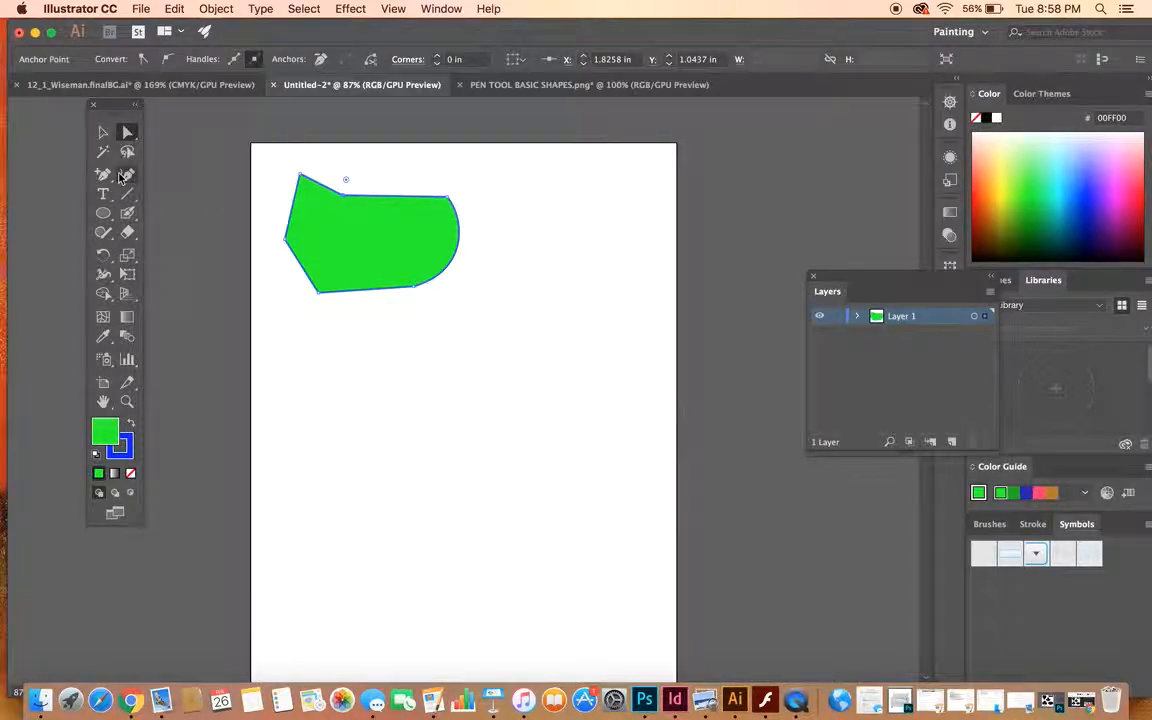
# - Bend the top segment right of the new anchor upward with the Anchor Point tool and move the shape slightly up and left
pyautogui.moveTo(103, 174); pyautogui.dragTo(147, 232)
pyautogui.moveTo(399, 201)
pyautogui.mouseDown()
pyautogui.moveTo(399, 165)
pyautogui.moveTo(397, 182)
pyautogui.mouseUp()
pyautogui.moveTo(103, 174); pyautogui.dragTo(165, 280)
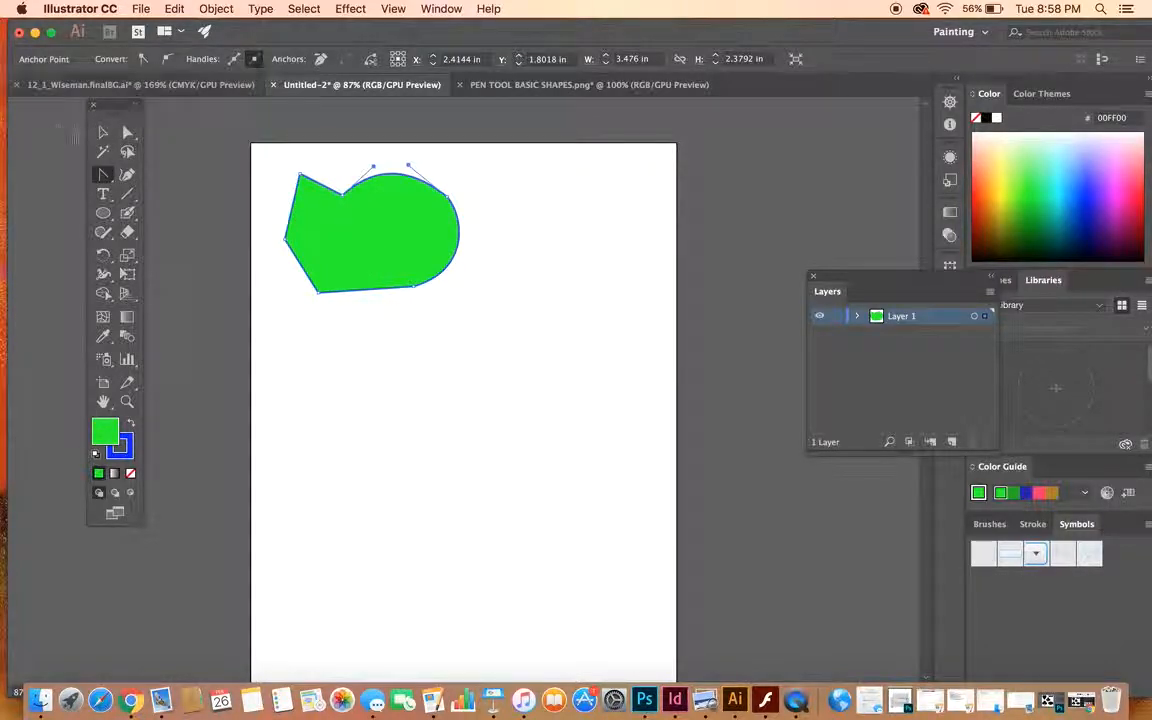
pyautogui.press('v')
pyautogui.moveTo(319, 245); pyautogui.dragTo(309, 224)
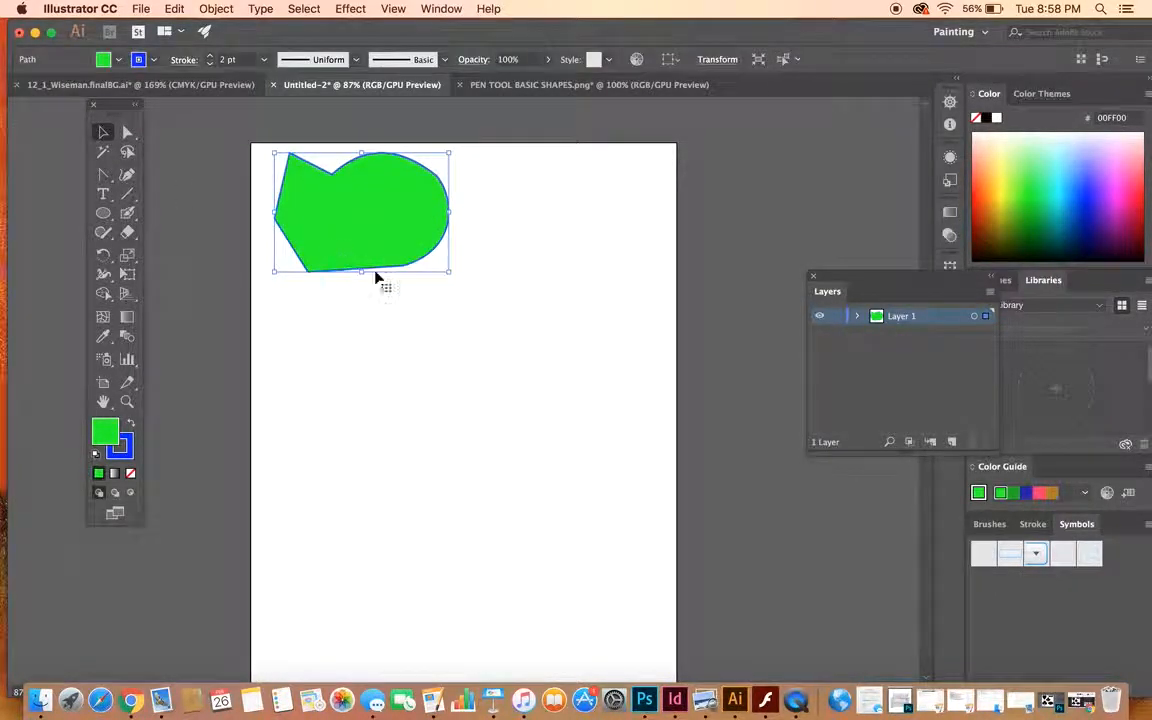
# - Draw a closed, rounded five-point shape with the Curvature tool on the artboard below the first shape
pyautogui.moveTo(103, 174); pyautogui.dragTo(152, 178)
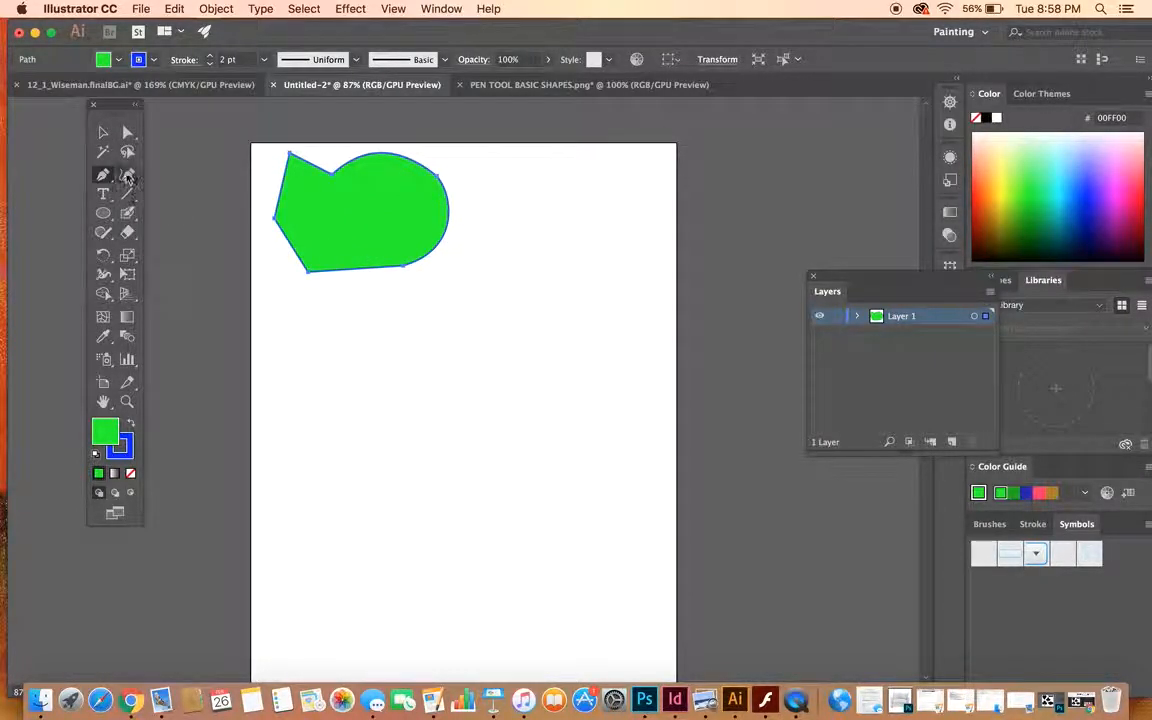
pyautogui.click(127, 176)
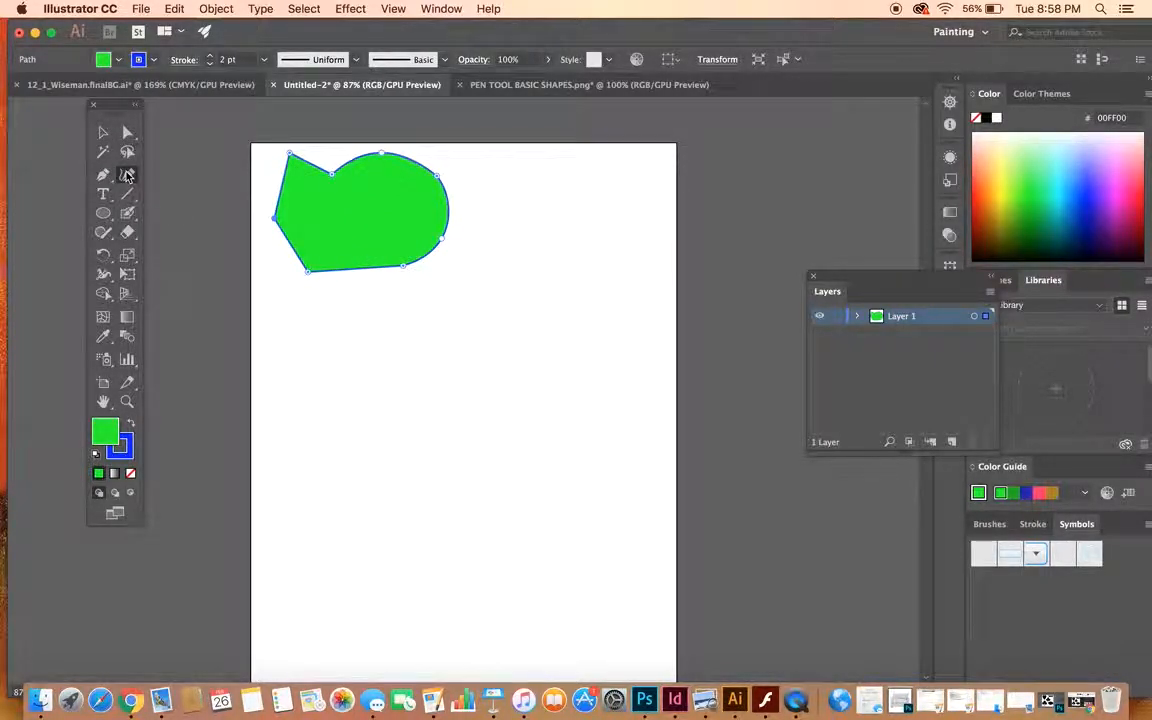
pyautogui.click(346, 303)
pyautogui.click(415, 360)
pyautogui.click(425, 348)
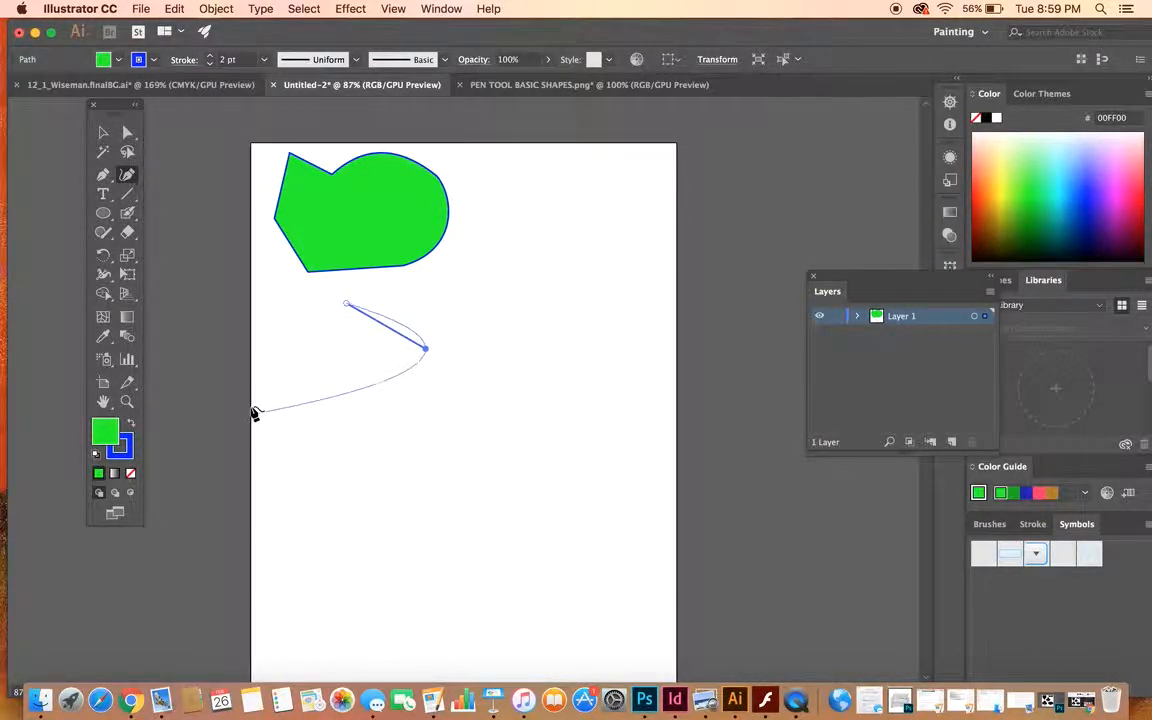
pyautogui.click(417, 396)
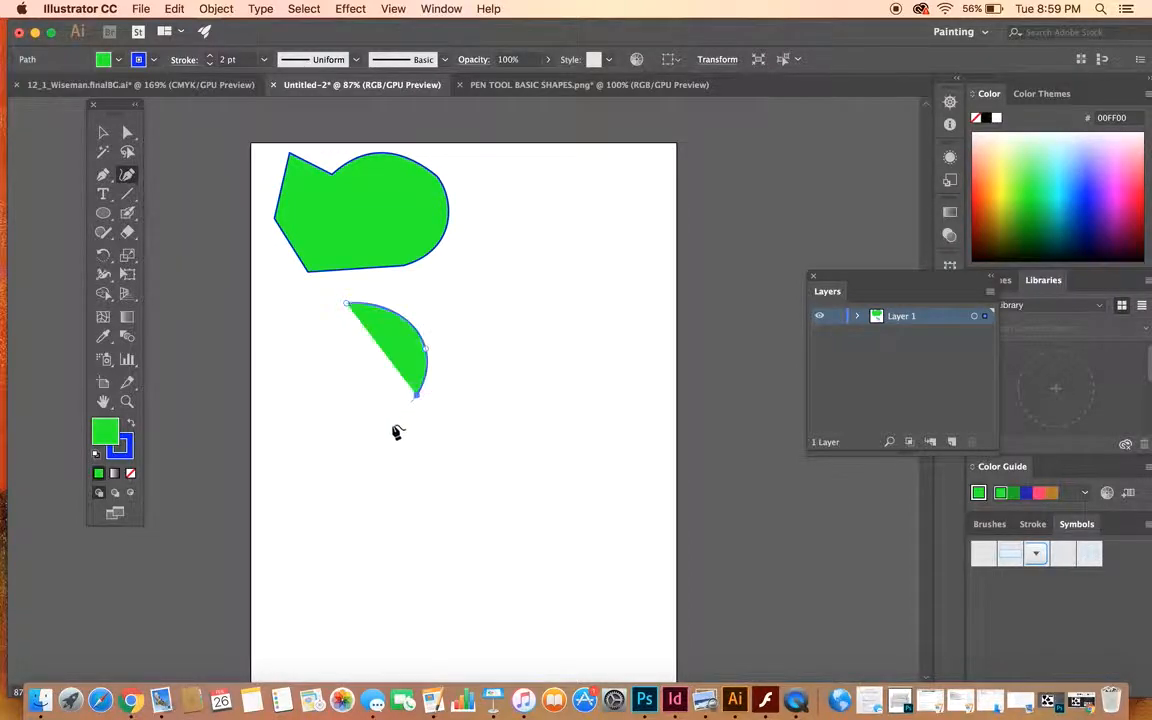
pyautogui.click(305, 405)
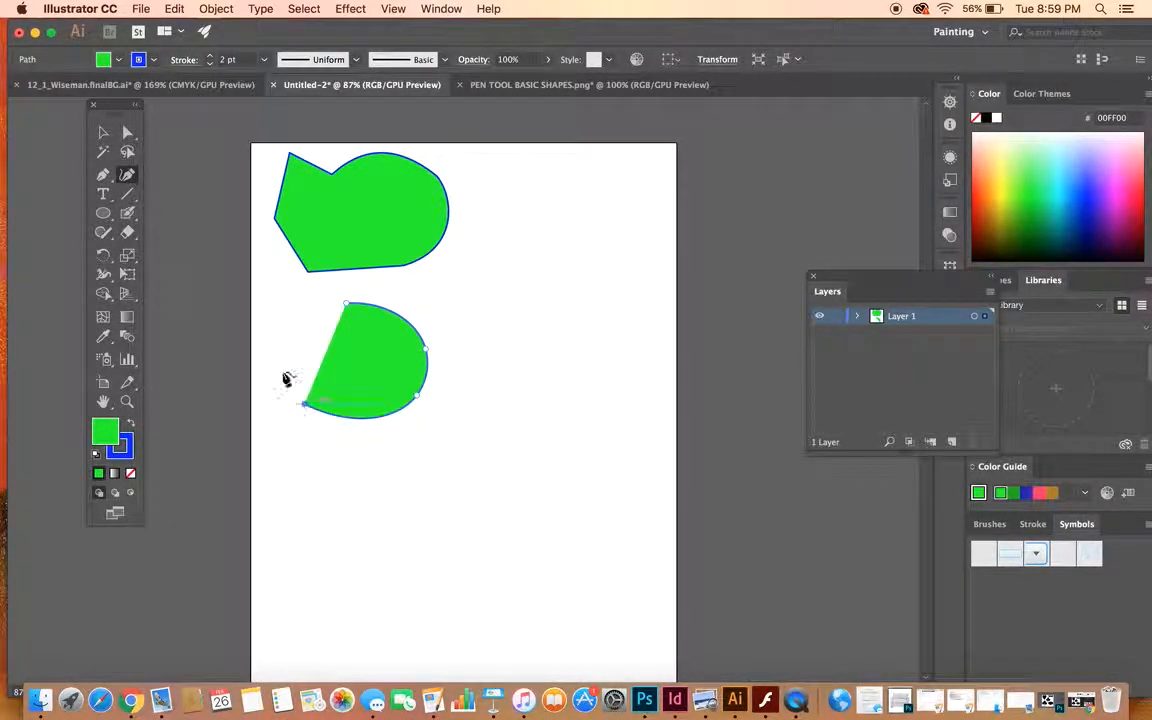
pyautogui.click(280, 319)
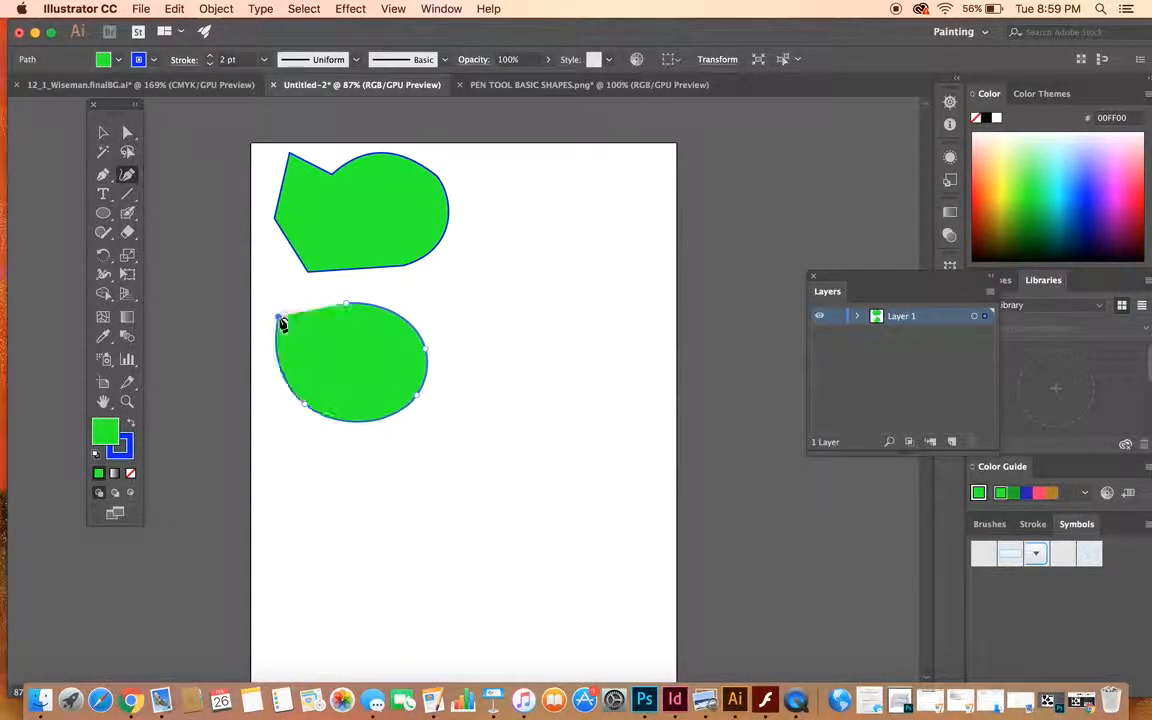
pyautogui.click(350, 306)
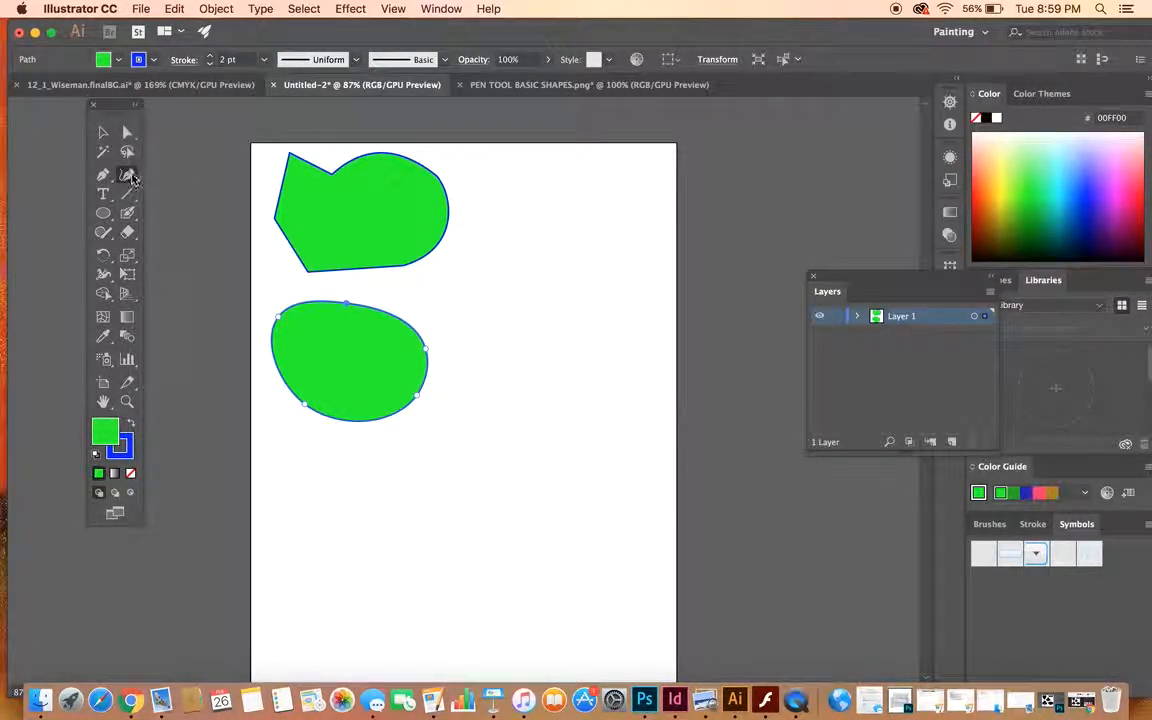
# - Move the rounded shape up and to the right so it sits beside the first shape
pyautogui.click(103, 131)
pyautogui.click(296, 329)
pyautogui.moveTo(296, 329); pyautogui.dragTo(583, 225)
# - Add an anchor point on the rounded shape's upper-left edge, move the shape slightly up, and deselect it
pyautogui.moveTo(103, 175); pyautogui.dragTo(156, 194)
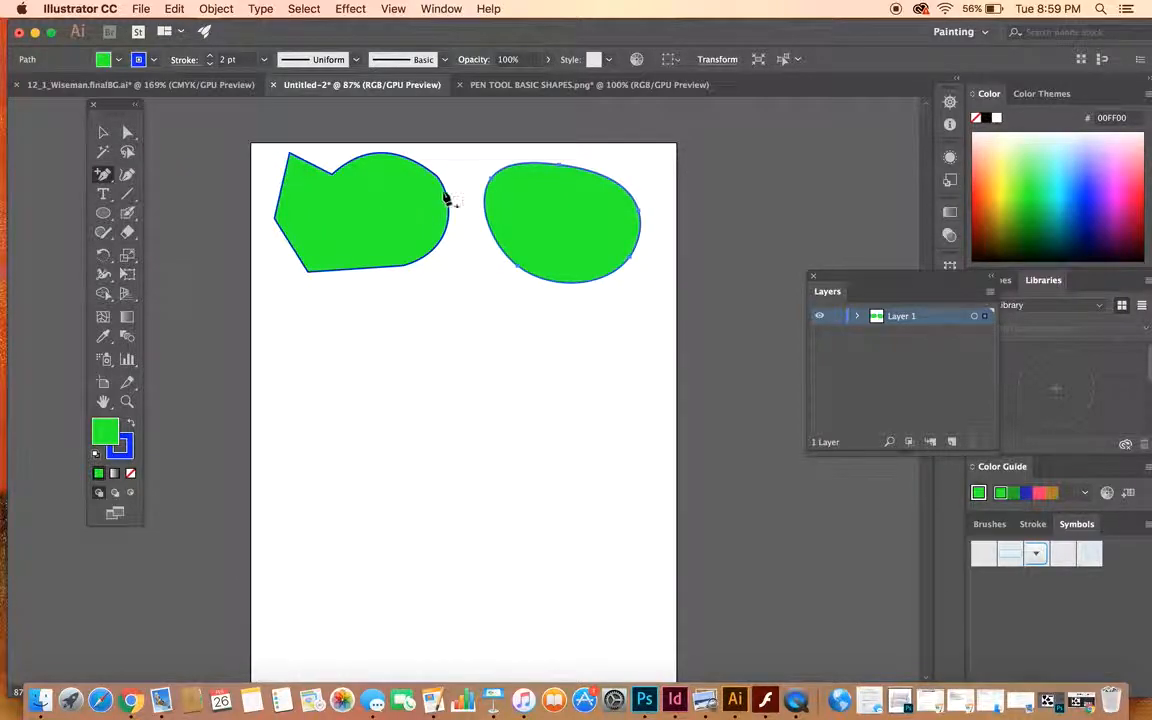
pyautogui.click(527, 163)
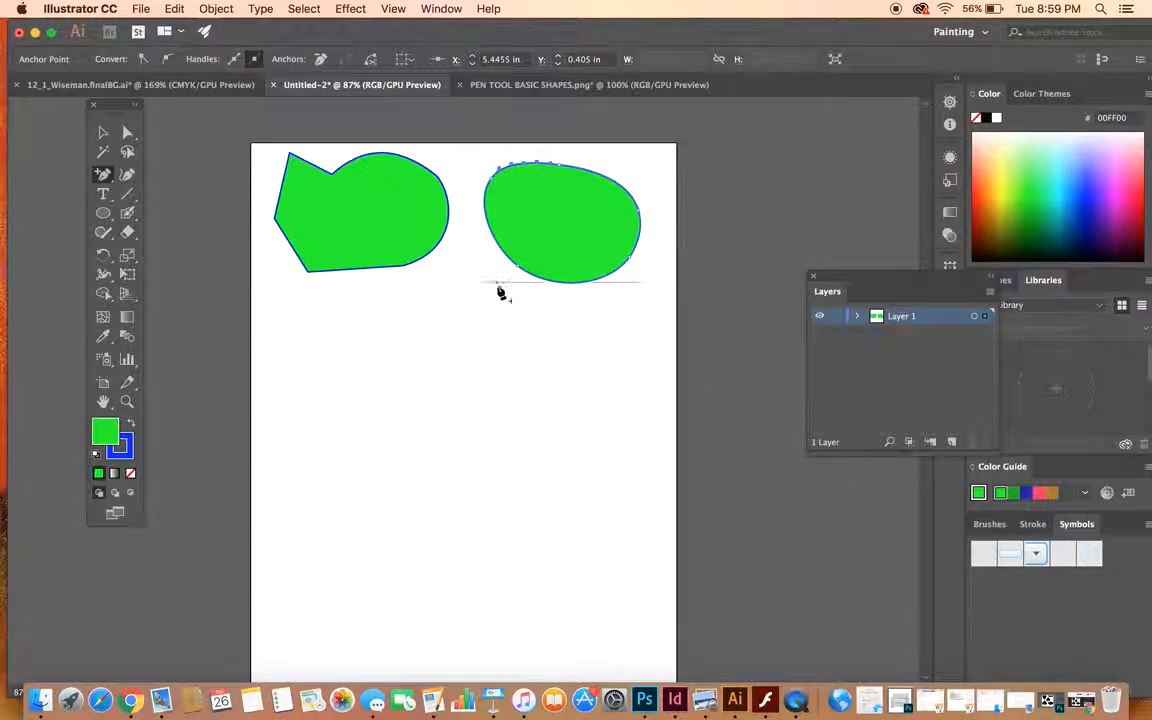
pyautogui.click(103, 132)
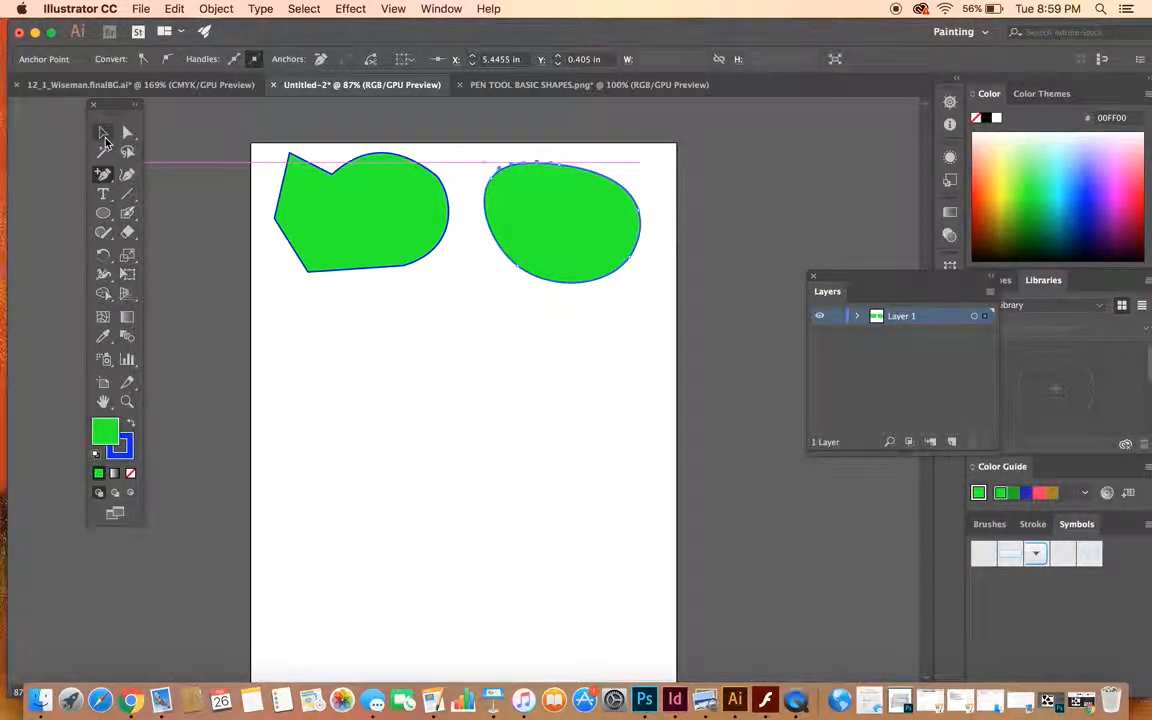
pyautogui.click(519, 230)
pyautogui.moveTo(557, 230); pyautogui.dragTo(559, 226)
pyautogui.click(435, 415)
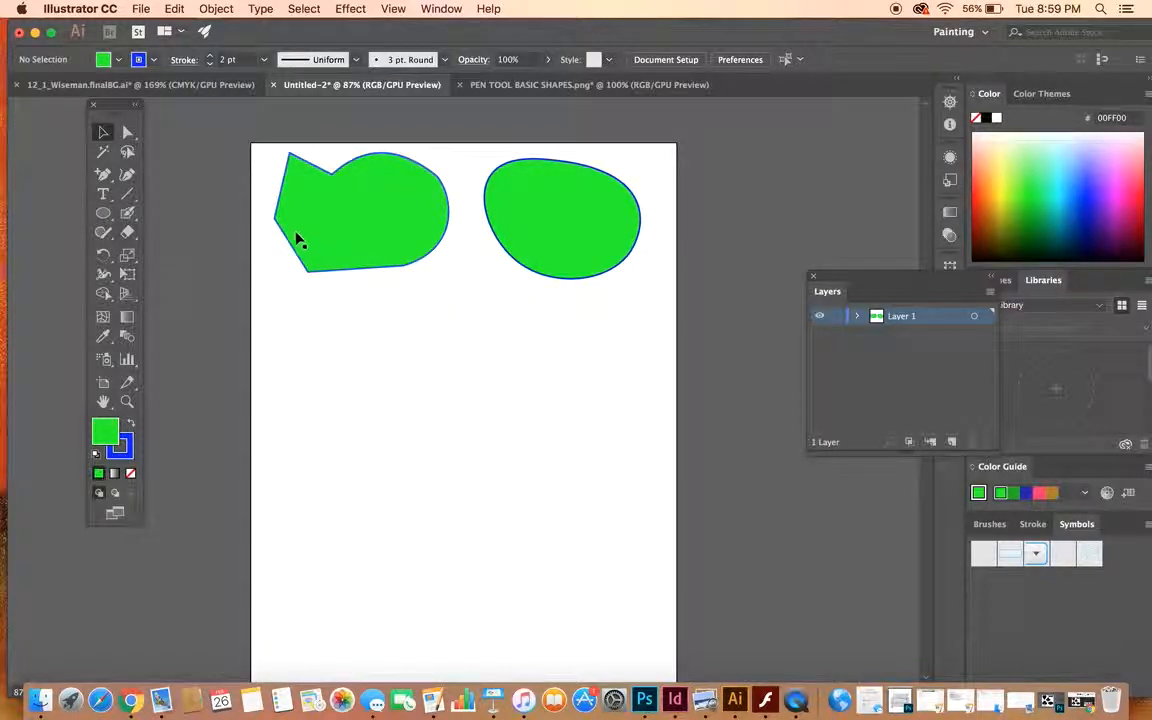
# - Draw an ellipse about 2.68 in wide and 2.43 in high below the first shape
pyautogui.click(103, 212)
pyautogui.moveTo(313, 317)
pyautogui.mouseDown()
pyautogui.moveTo(432, 399)
pyautogui.moveTo(450, 437)
pyautogui.mouseUp()
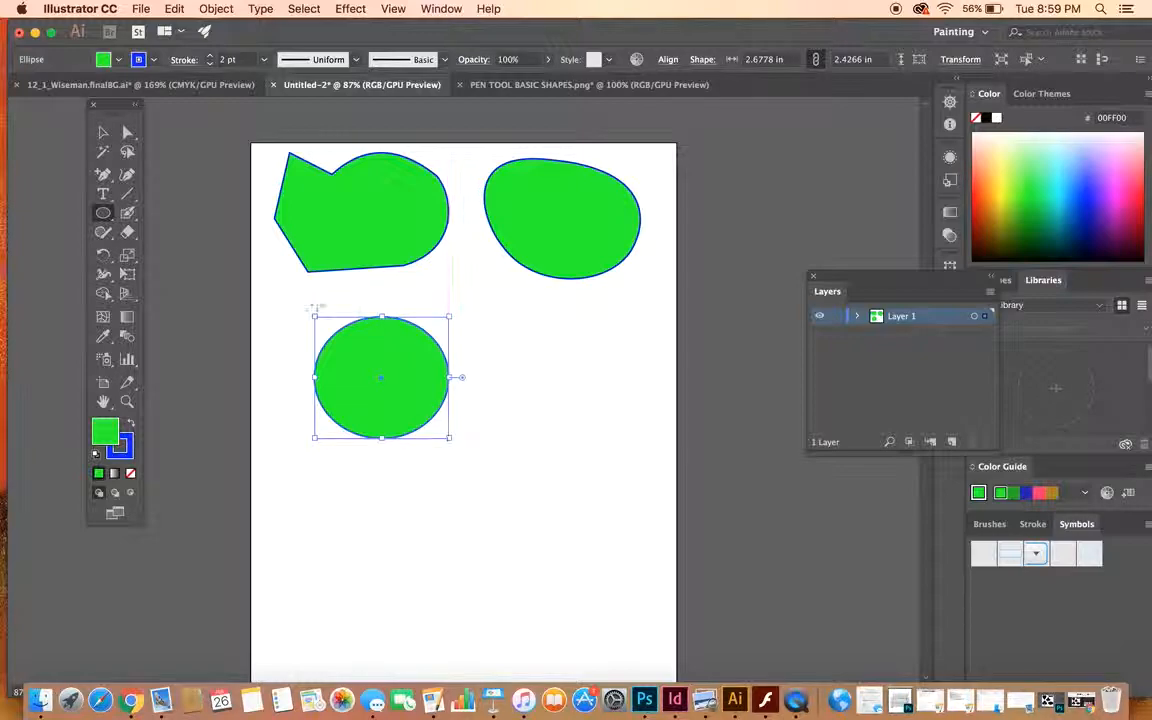
# - Paint a solid, irregular blue blob to the right of the ellipse with the Blob Brush and move it slightly down
pyautogui.moveTo(127, 212); pyautogui.dragTo(209, 235)
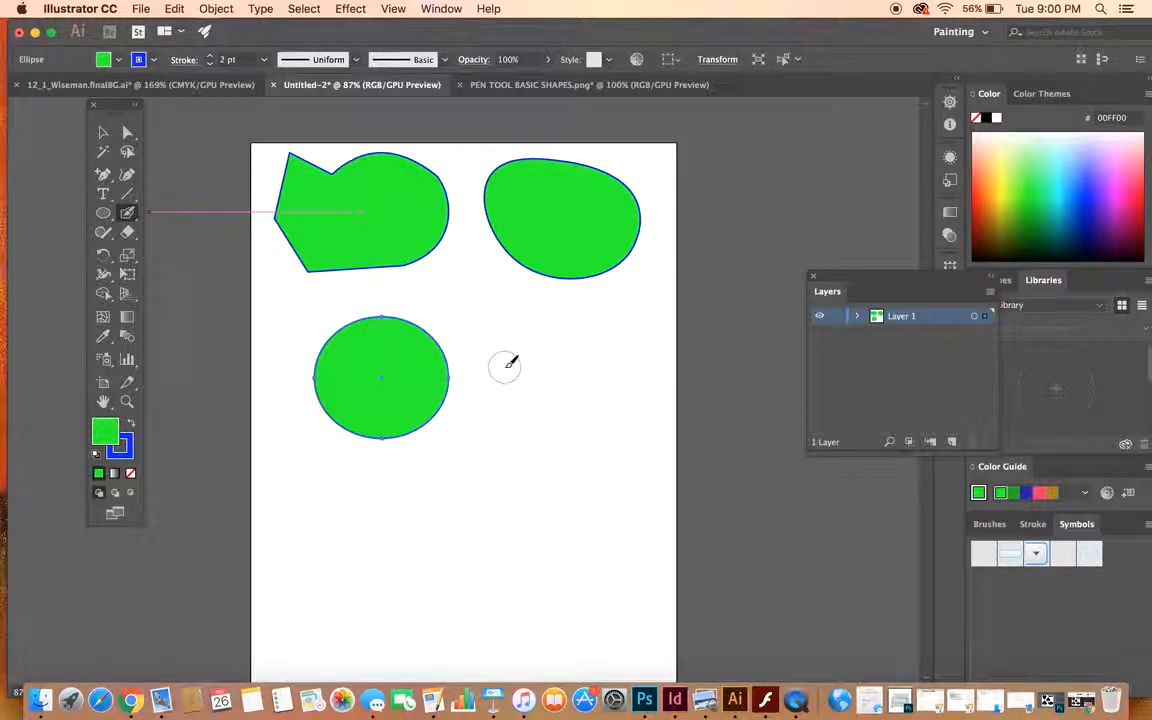
pyautogui.moveTo(514, 345)
pyautogui.mouseDown()
pyautogui.moveTo(578, 301)
pyautogui.moveTo(520, 455)
pyautogui.moveTo(612, 412)
pyautogui.moveTo(617, 343)
pyautogui.mouseUp()
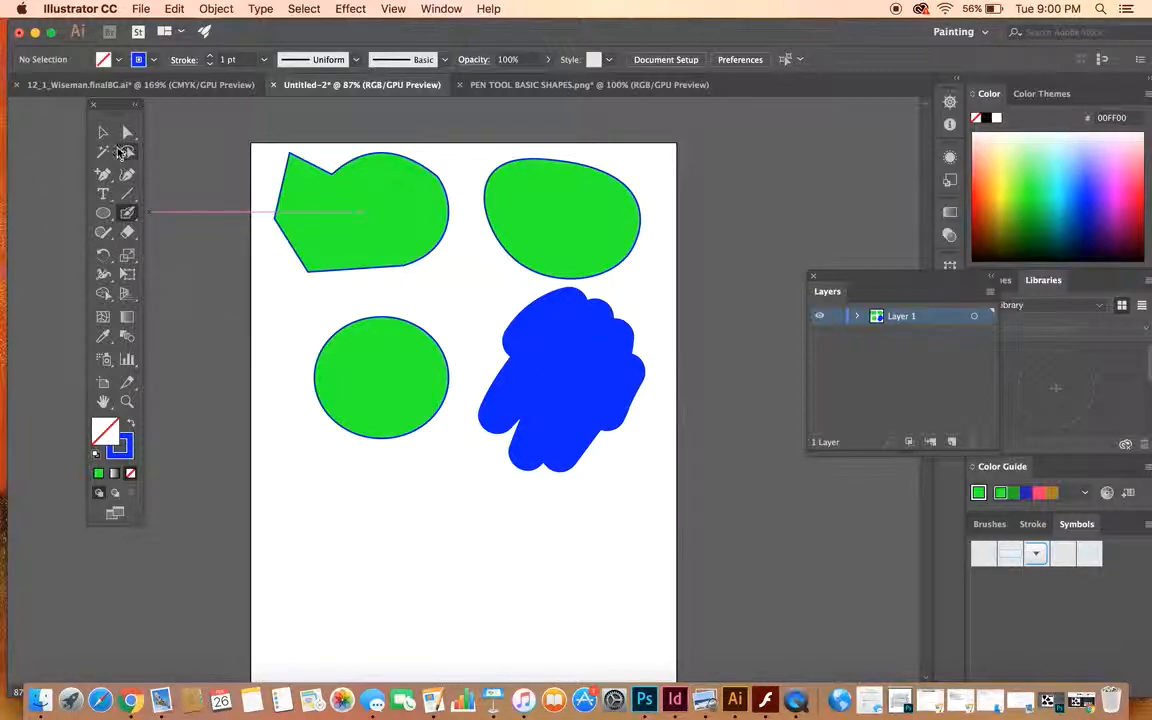
pyautogui.click(103, 131)
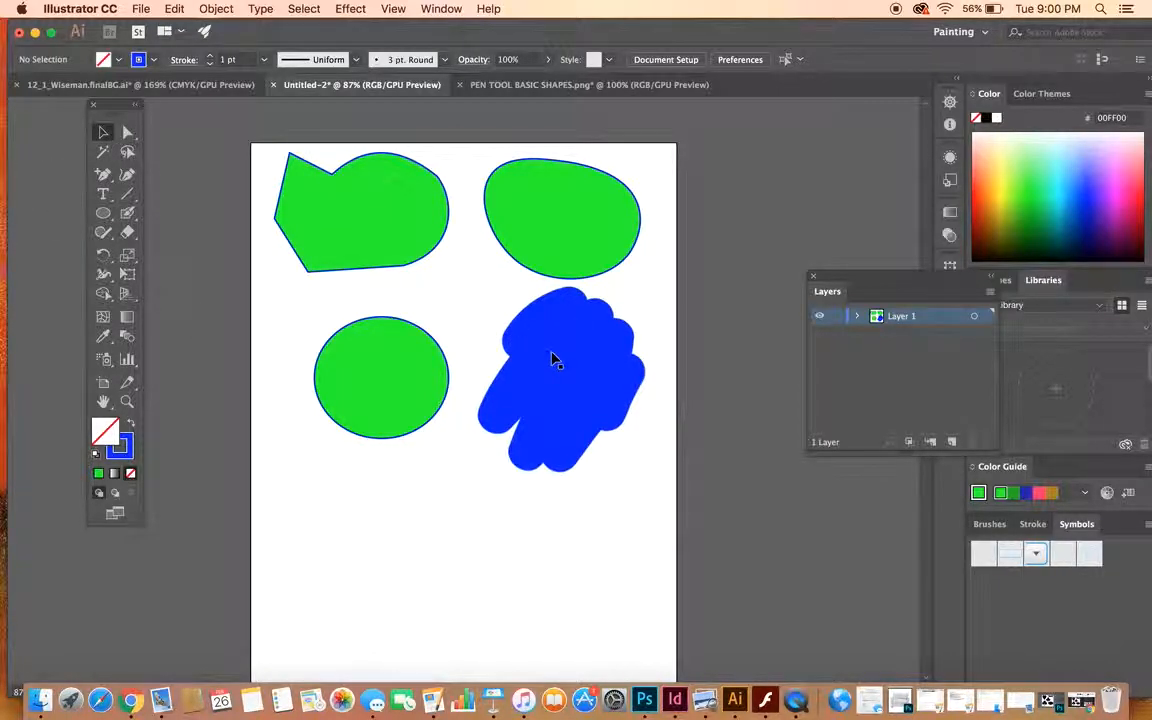
pyautogui.click(127, 131)
pyautogui.moveTo(528, 355); pyautogui.dragTo(527, 376)
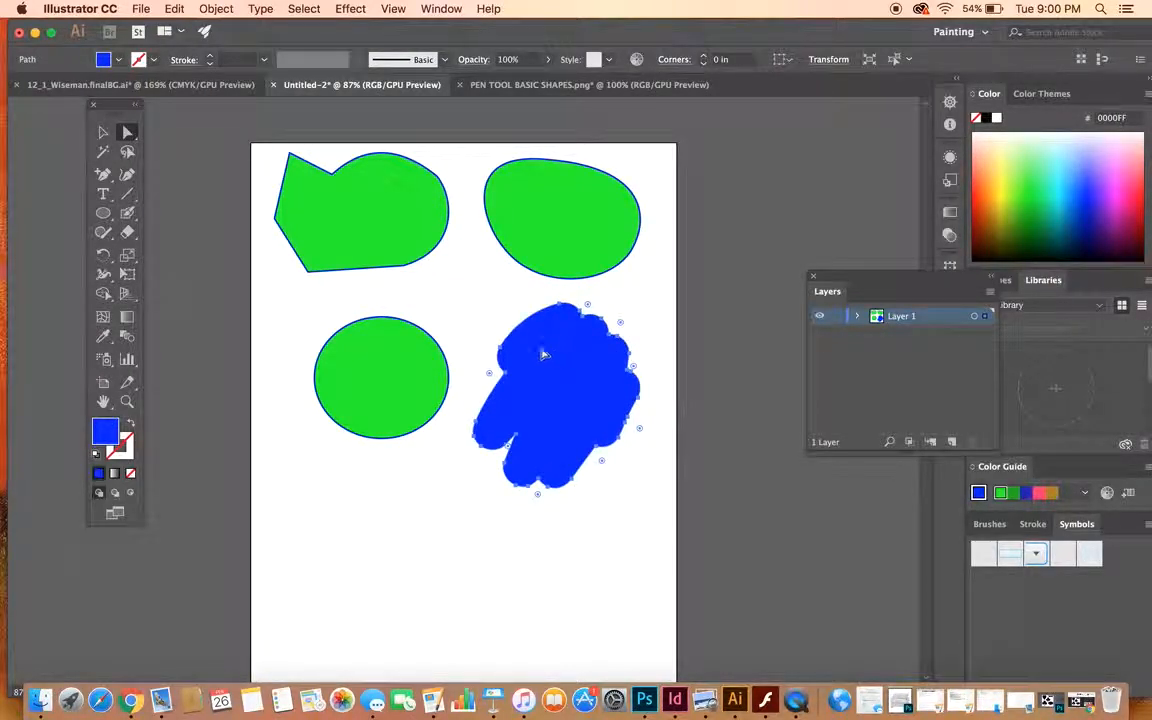
# - Change the painted blob's fill to bright green and its stroke to blue
pyautogui.click(103, 60)
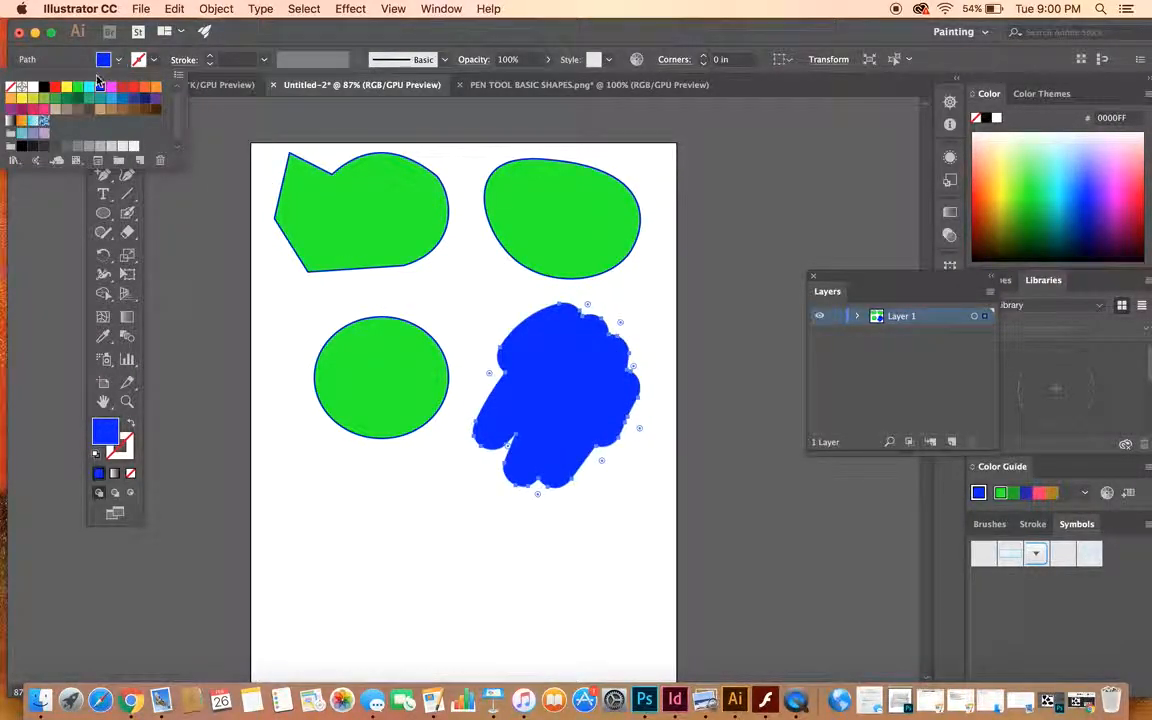
pyautogui.click(82, 89)
pyautogui.click(406, 292)
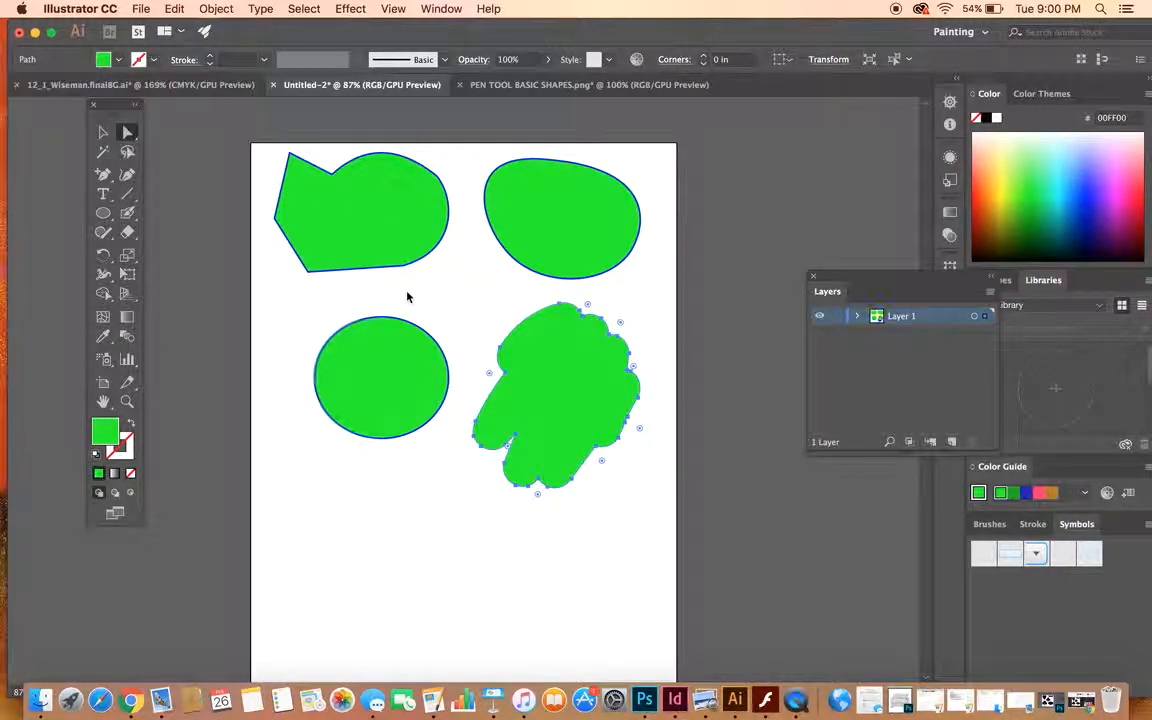
pyautogui.click(138, 60)
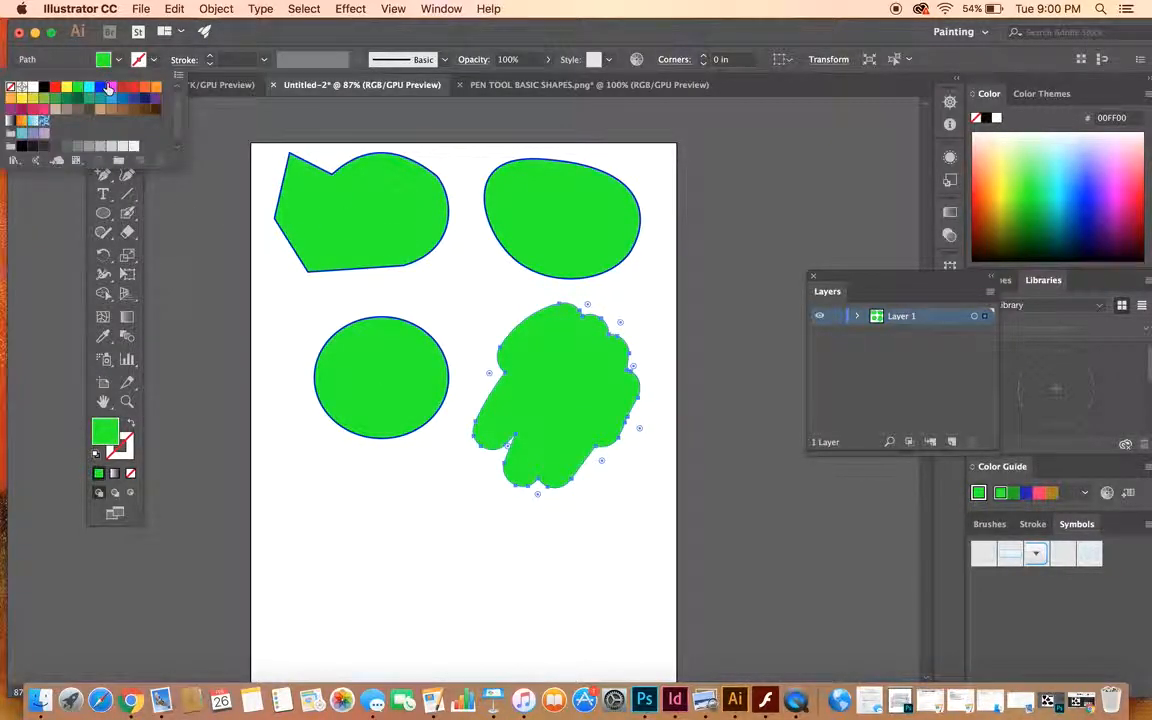
pyautogui.click(100, 87)
pyautogui.click(206, 147)
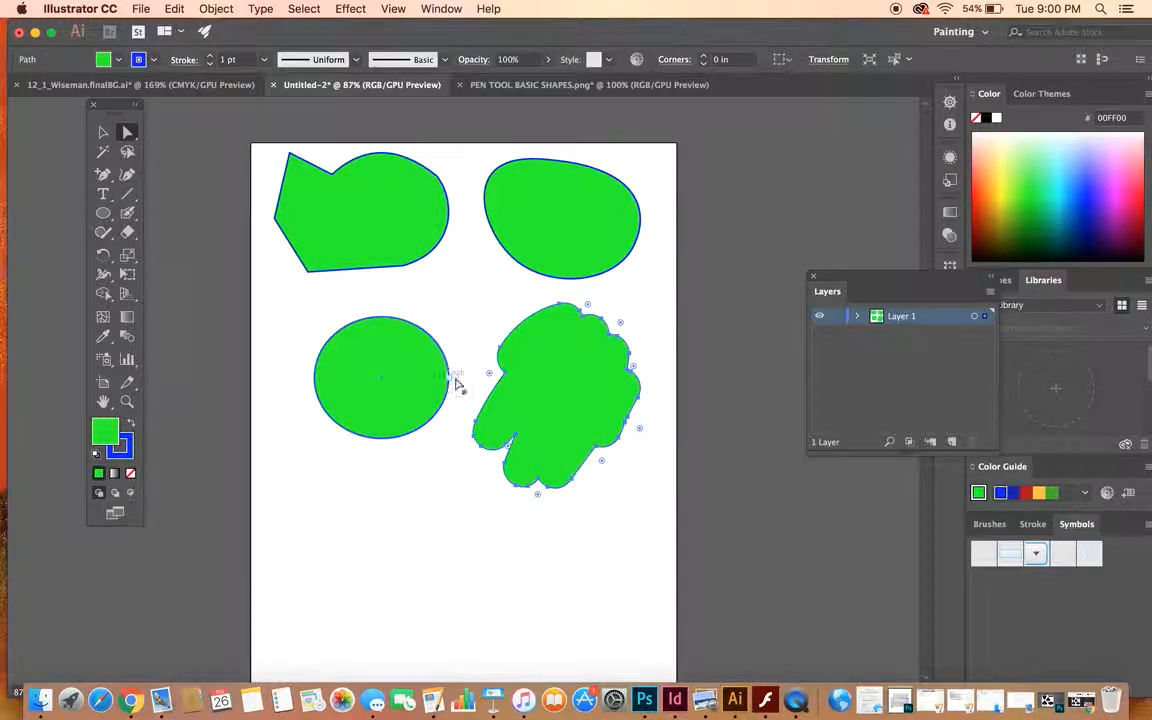
# - Select the other shapes in turn with Direct Selection and move the ellipse slightly up and to the left
pyautogui.click(449, 378)
pyautogui.click(365, 269)
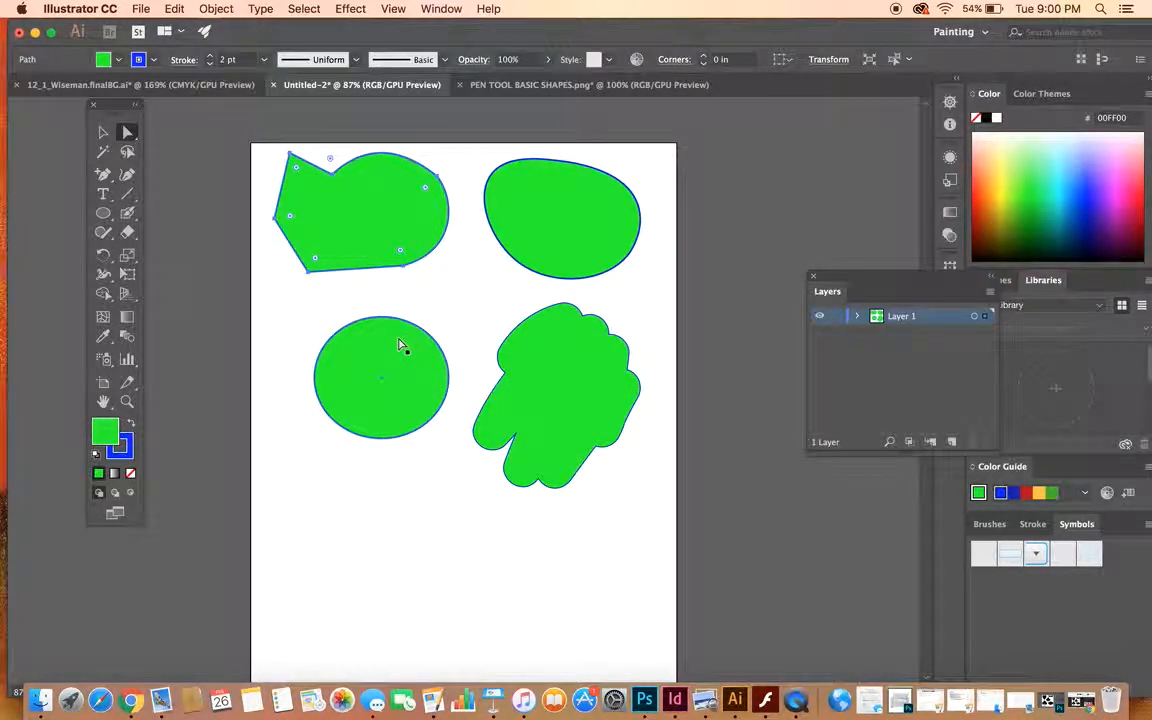
pyautogui.click(553, 224)
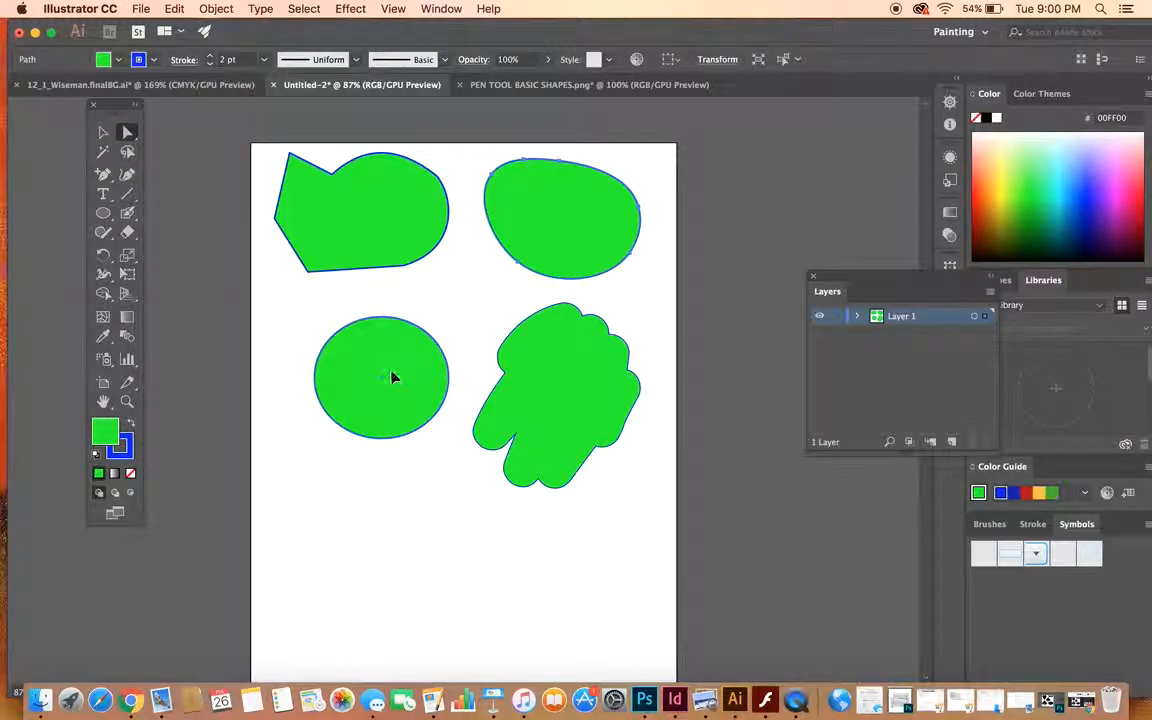
pyautogui.moveTo(401, 386); pyautogui.dragTo(378, 390)
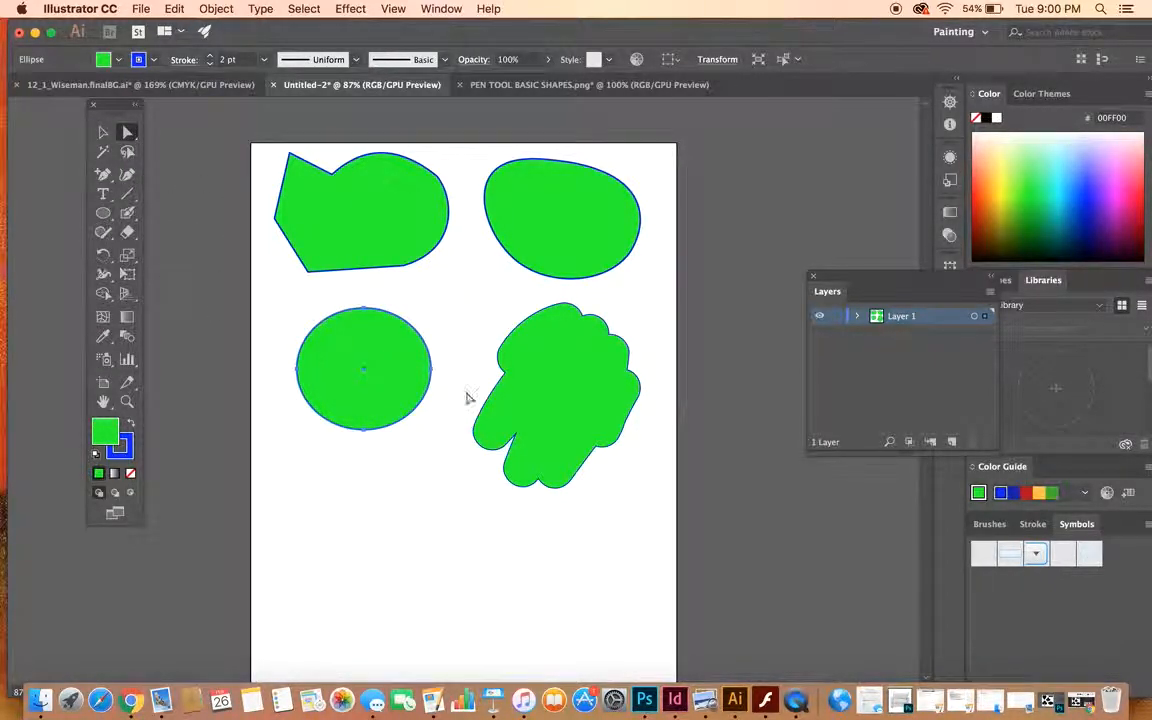
# - Nudge the painted blob slightly to the left and shift the two shapes in the upper row slightly down
pyautogui.moveTo(542, 398); pyautogui.dragTo(537, 399)
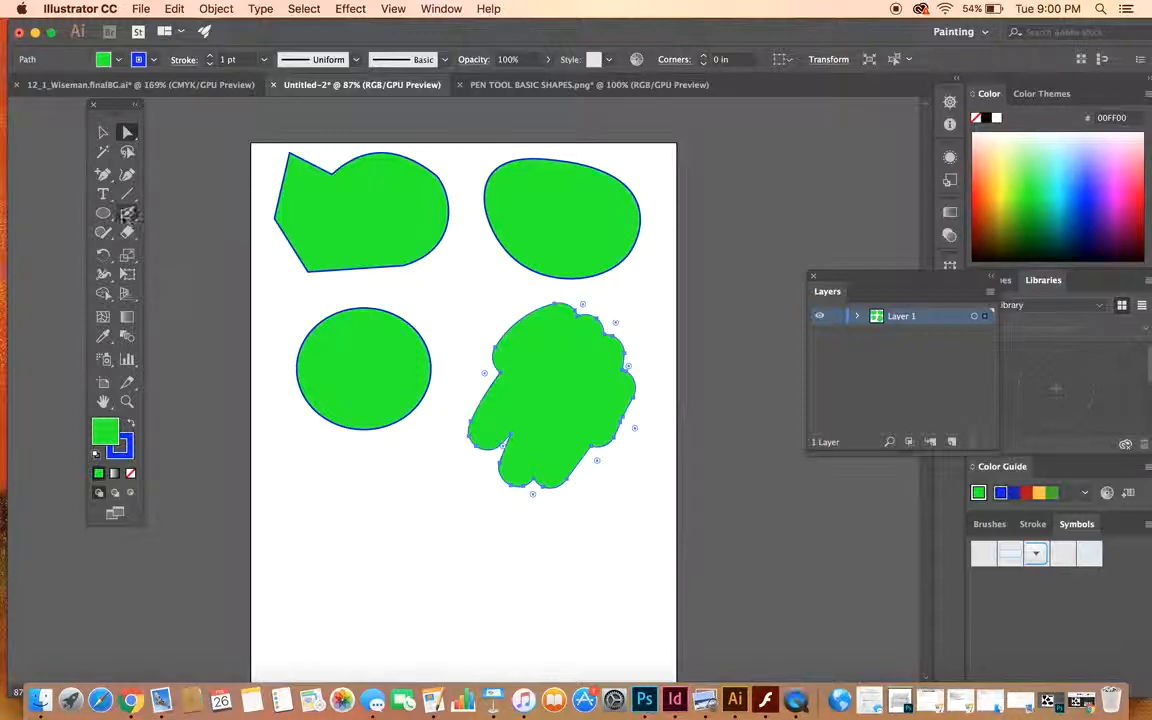
pyautogui.moveTo(406, 198); pyautogui.dragTo(407, 213)
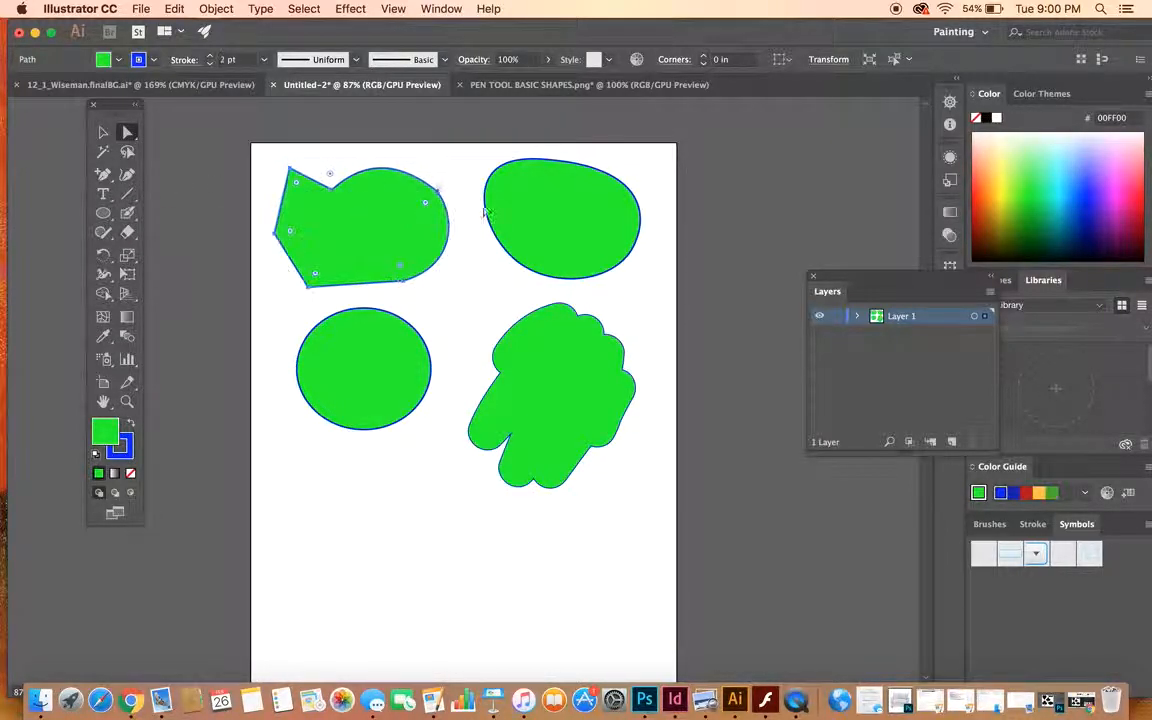
pyautogui.moveTo(599, 208); pyautogui.dragTo(598, 217)
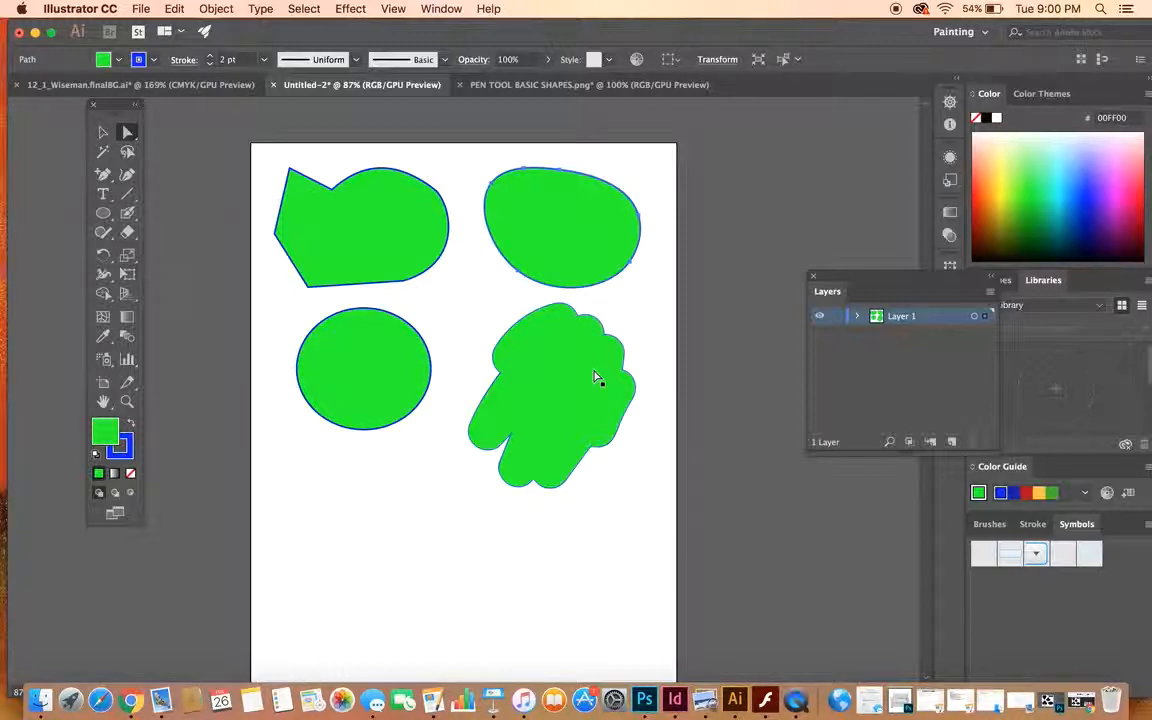
# - Select all four green shapes on the artboard and delete them
pyautogui.click(103, 131)
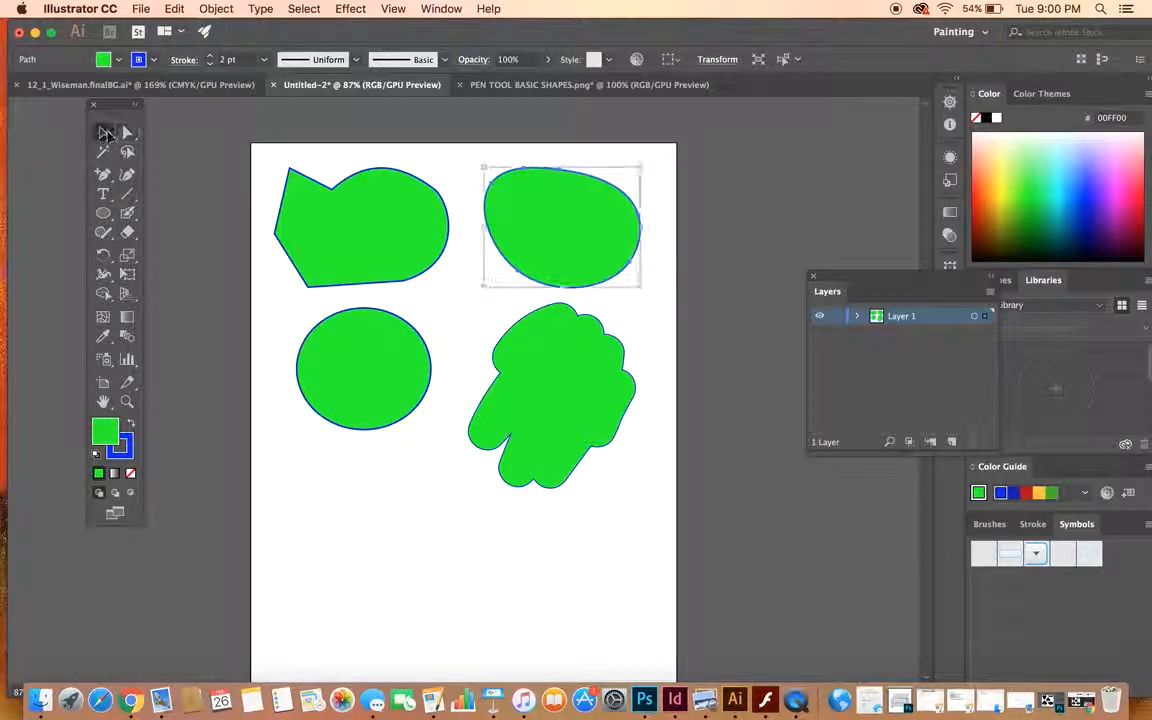
pyautogui.moveTo(243, 149); pyautogui.dragTo(679, 516)
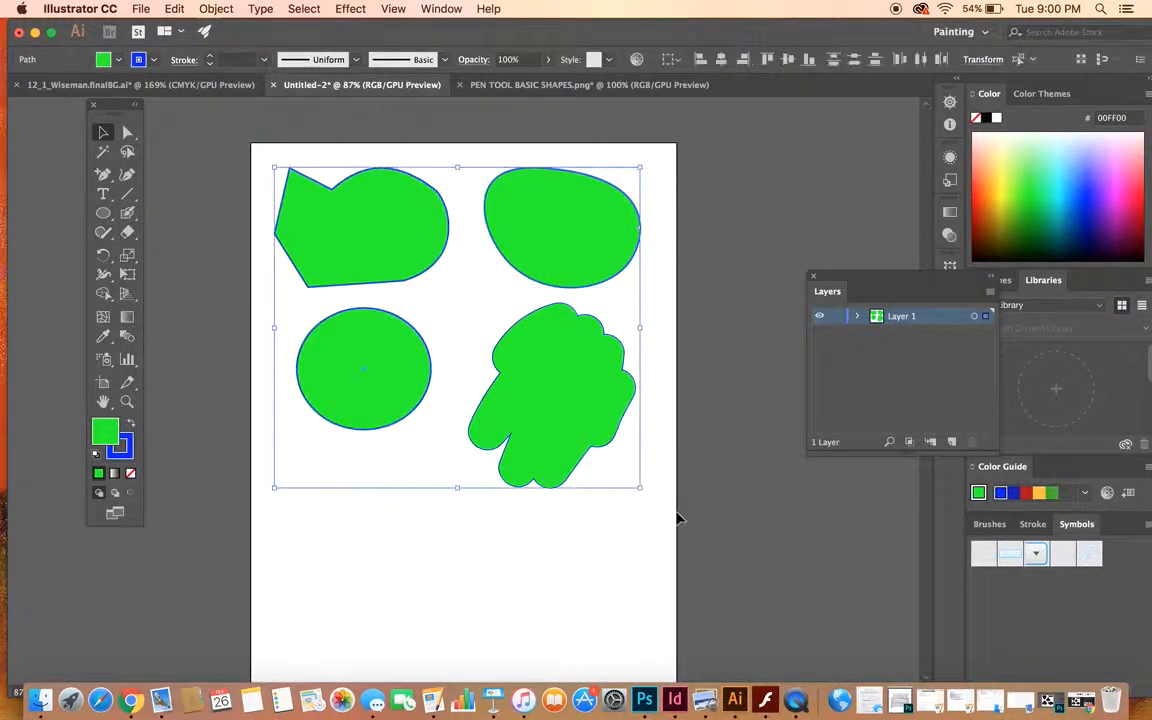
pyautogui.press('Delete')
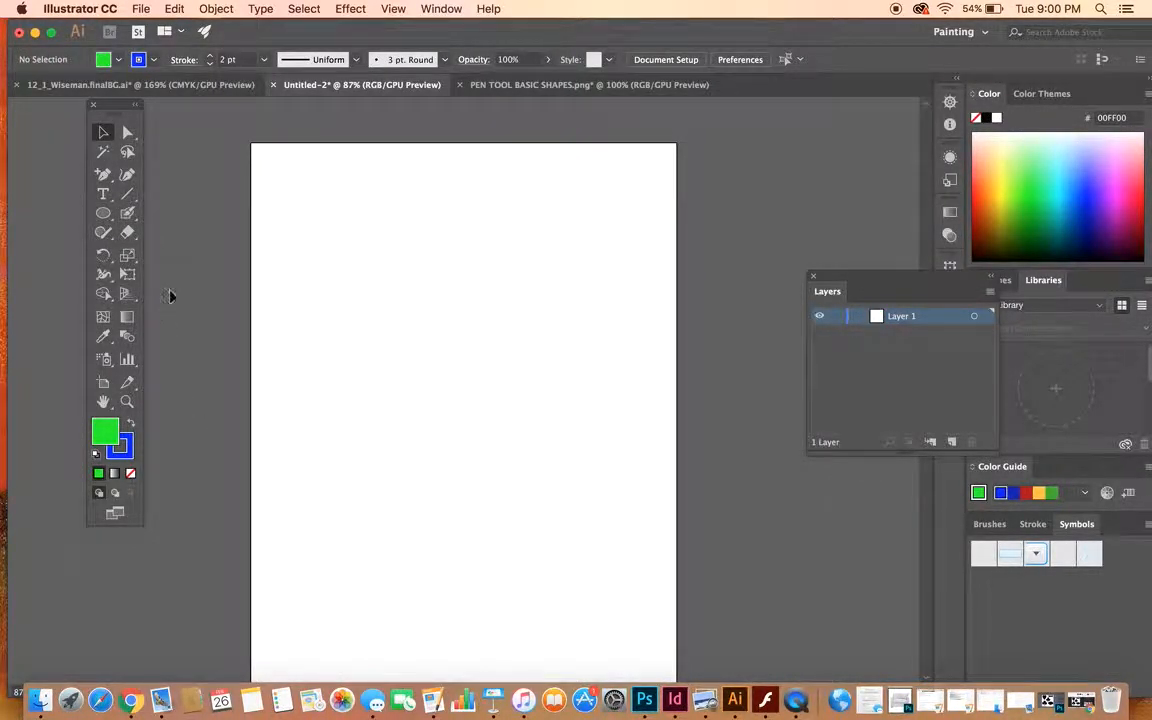
# - Draw a closed, straight-sided quadrilateral with a horizontal top edge near the top of the artboard using the Pen tool
pyautogui.click(104, 175)
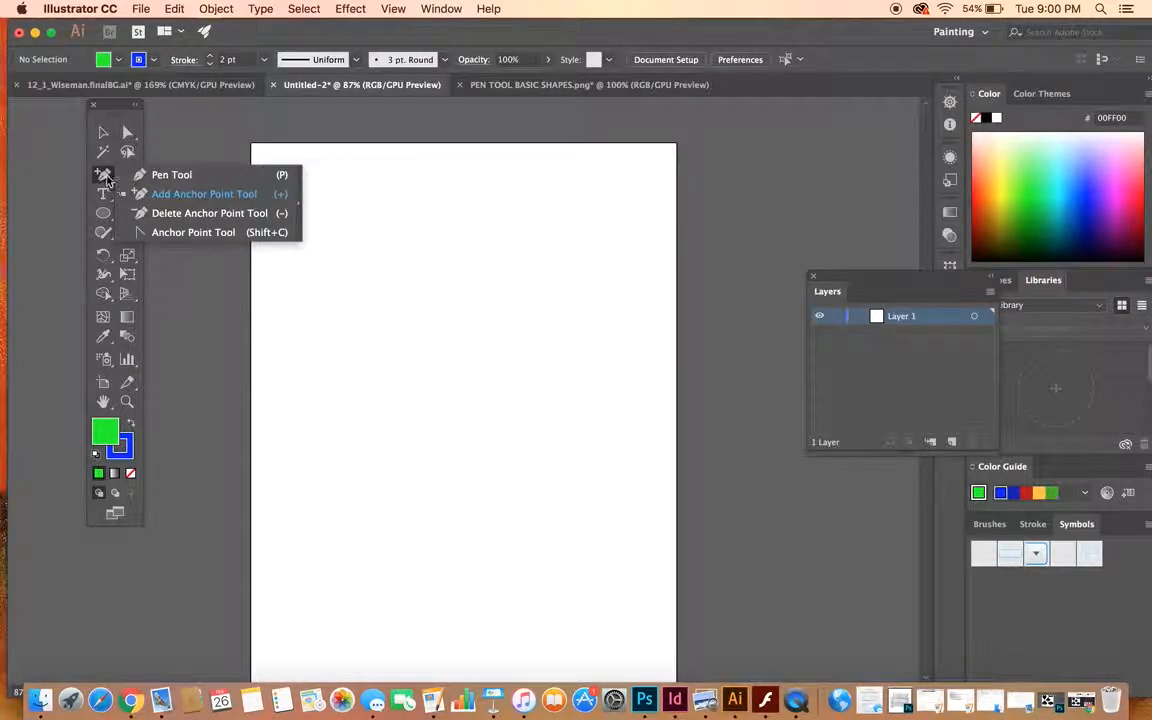
pyautogui.click(212, 176)
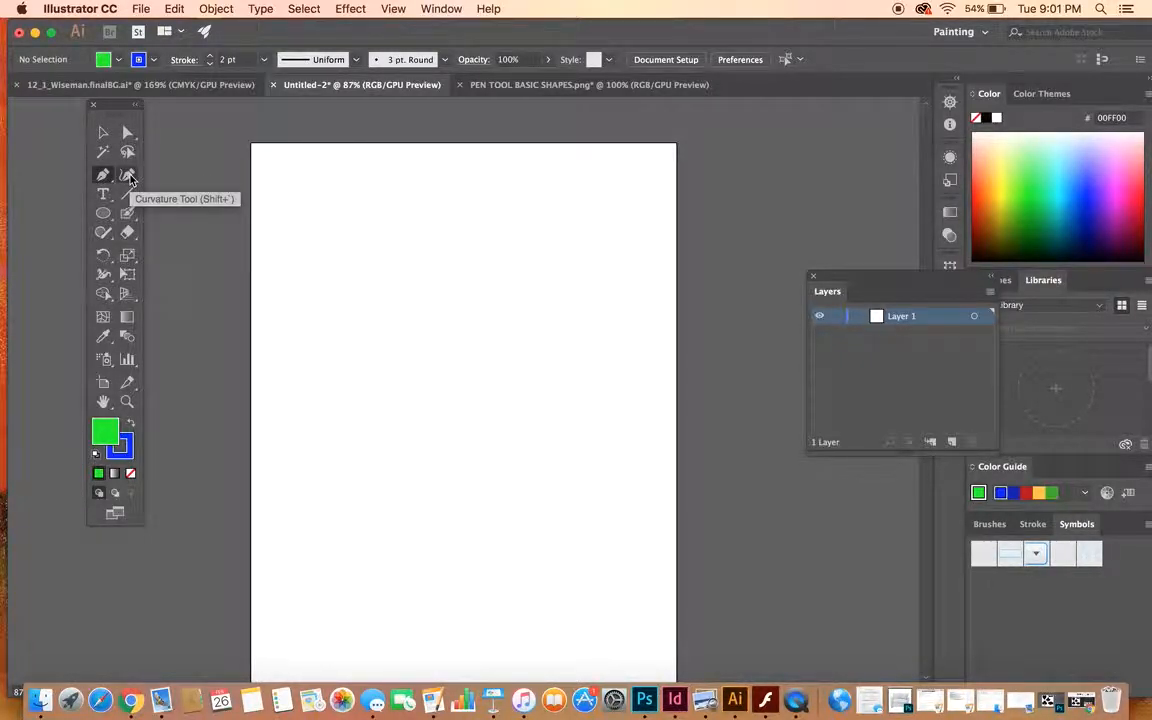
pyautogui.click(349, 195)
pyautogui.click(503, 195)
pyautogui.click(452, 328)
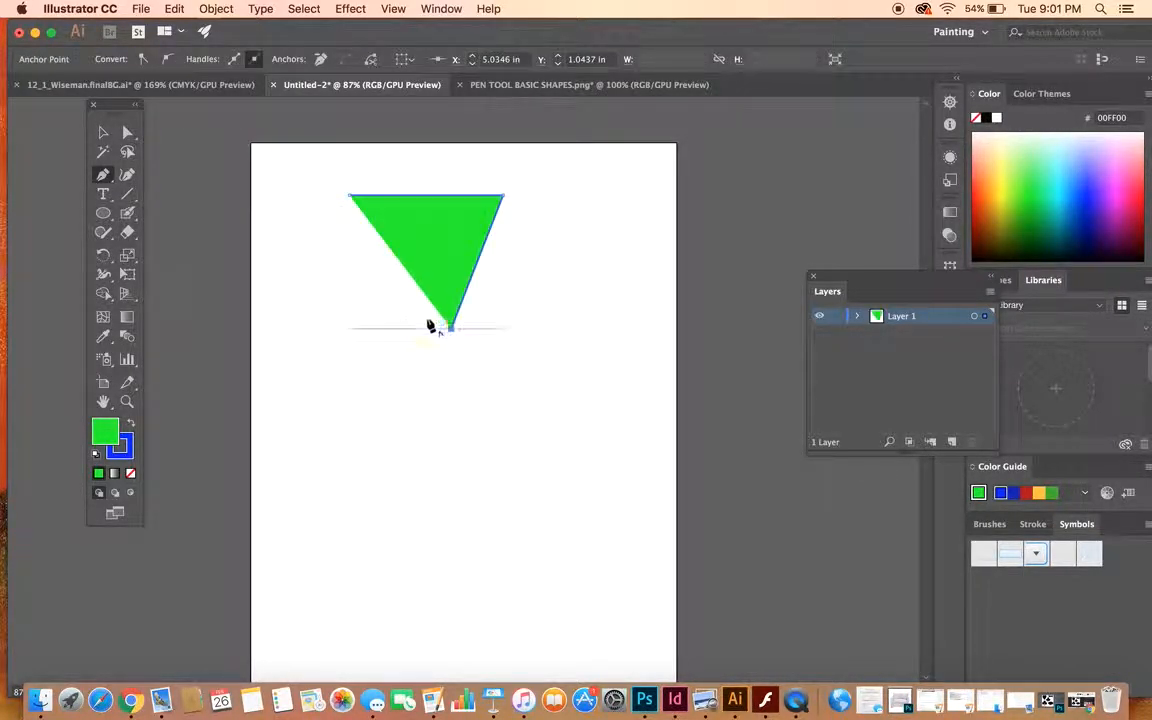
pyautogui.click(363, 283)
pyautogui.click(350, 197)
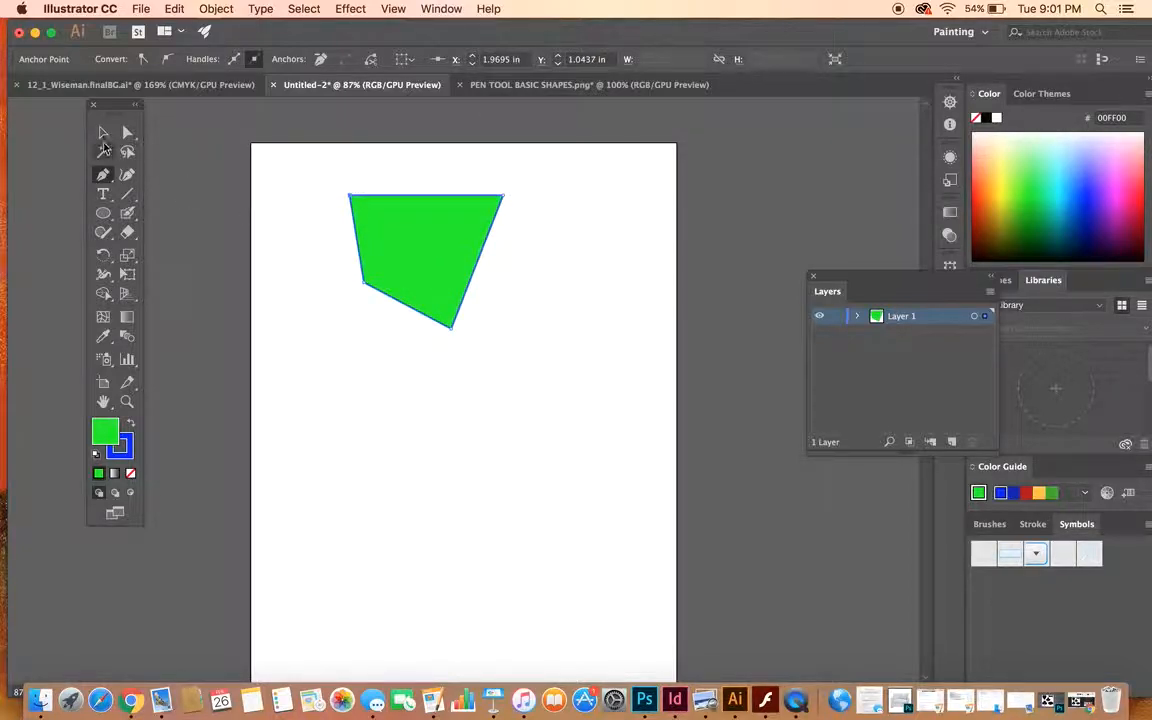
# - Delete the green quadrilateral completely from the artboard
pyautogui.click(100, 131)
pyautogui.press('Delete')
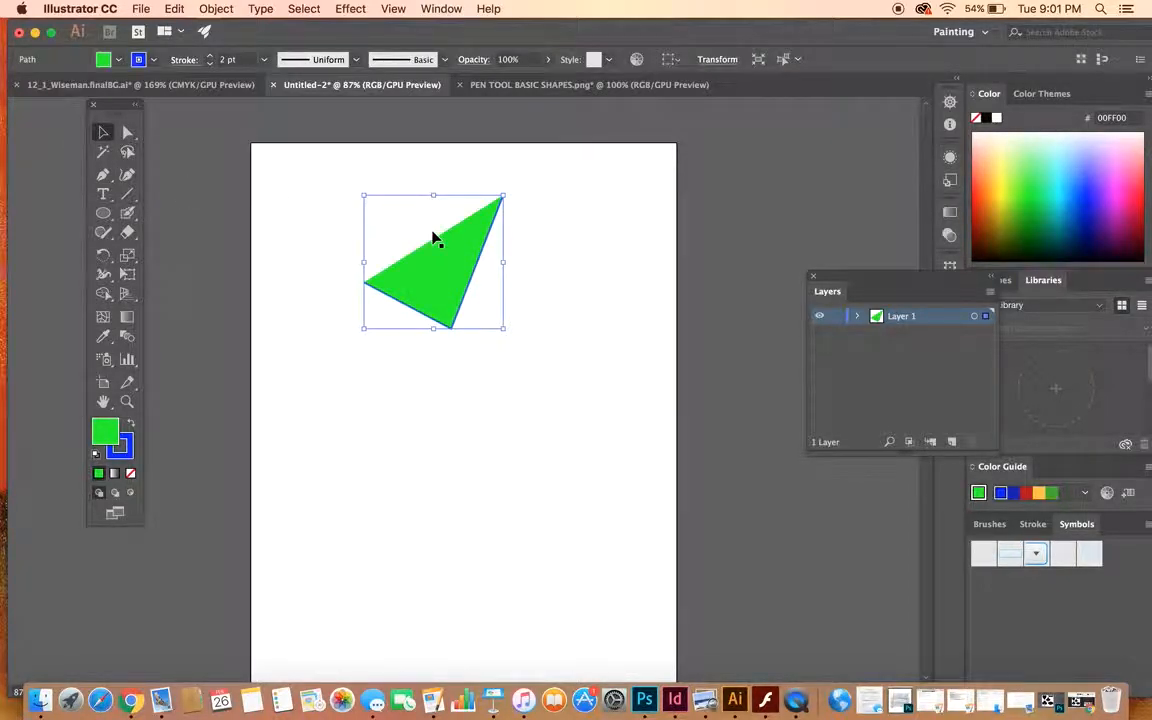
pyautogui.press('Delete')
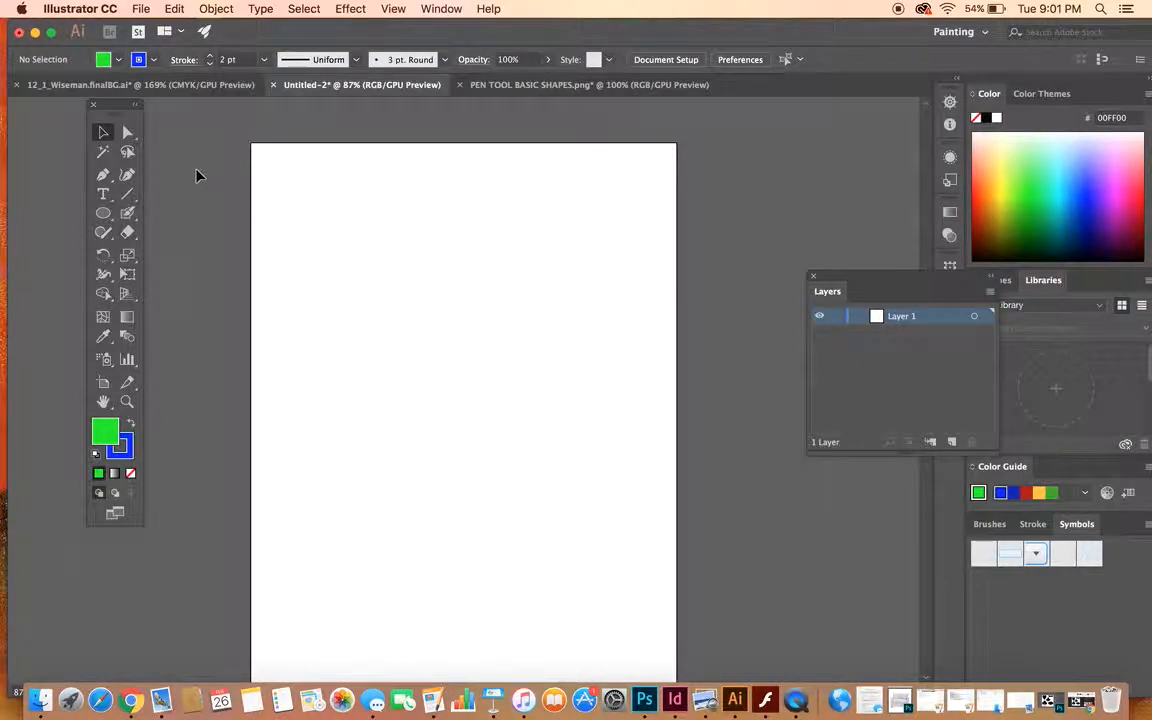
# - Draw a closed, rounded blob from smooth curved anchor points in the artboard's upper half with the Pen tool
pyautogui.click(102, 174)
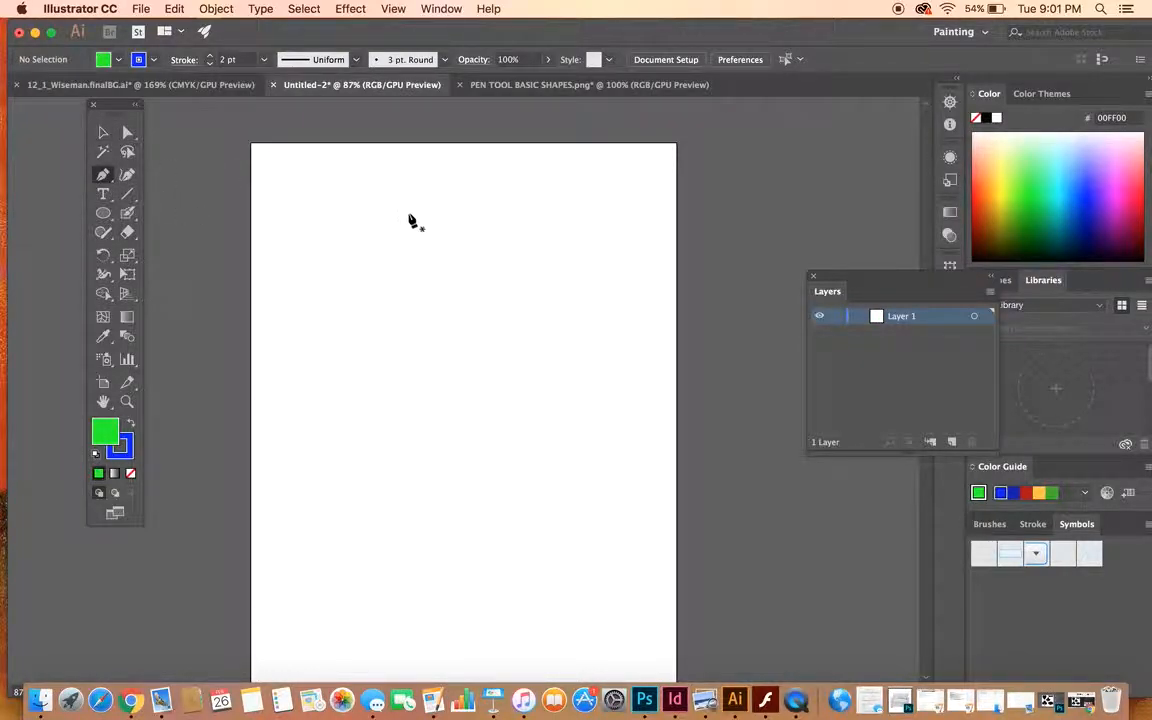
pyautogui.moveTo(423, 203); pyautogui.dragTo(471, 200)
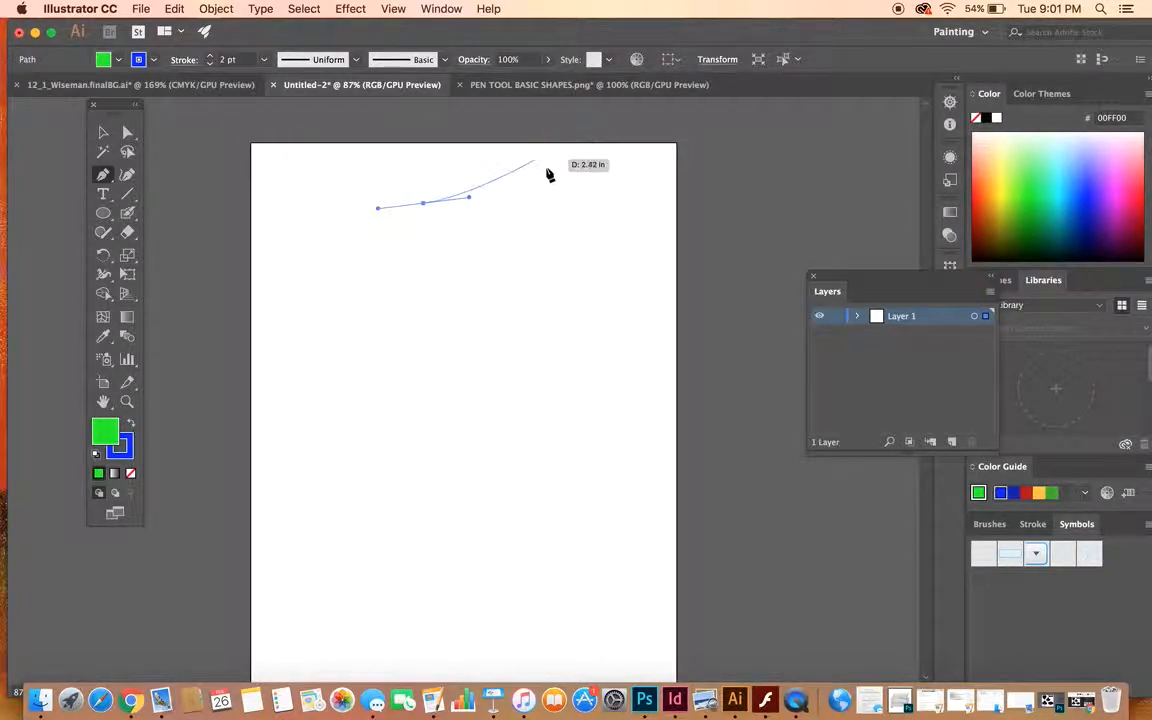
pyautogui.moveTo(548, 241); pyautogui.dragTo(590, 284)
pyautogui.moveTo(497, 374); pyautogui.dragTo(420, 377)
pyautogui.moveTo(340, 320); pyautogui.dragTo(337, 282)
pyautogui.moveTo(372, 217); pyautogui.dragTo(427, 208)
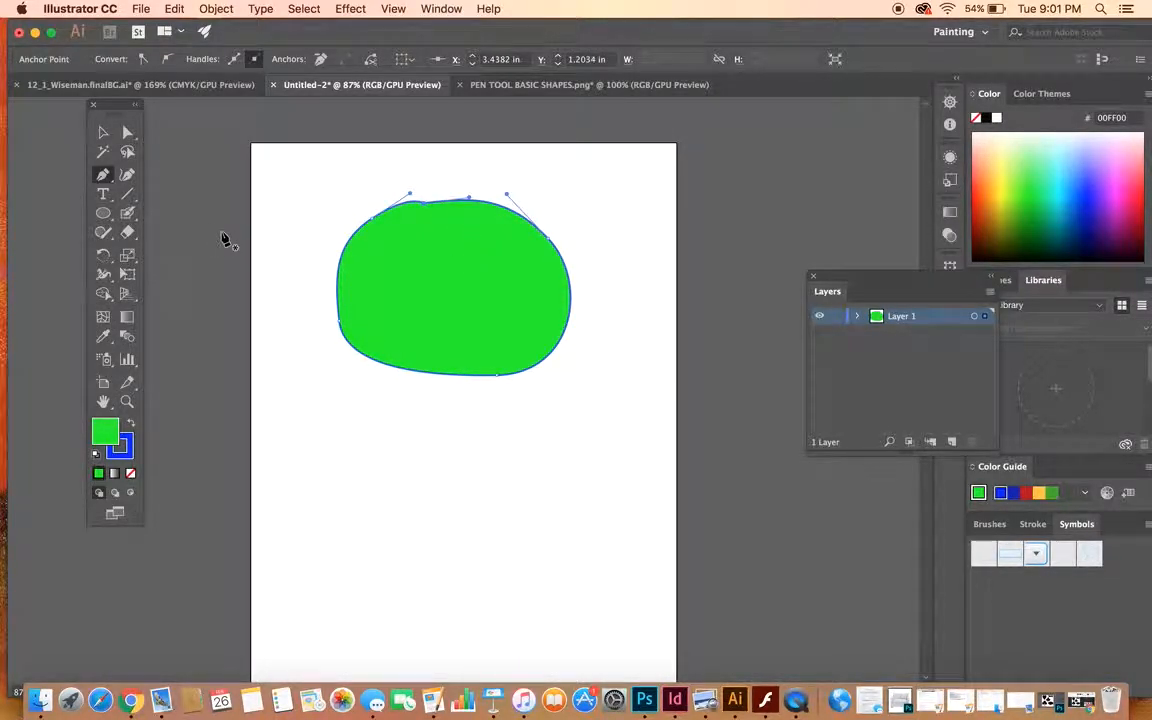
# - Raise the dented anchor point on the blob's upper edge, and move the blob toward the artboard's upper-left corner
pyautogui.click(127, 131)
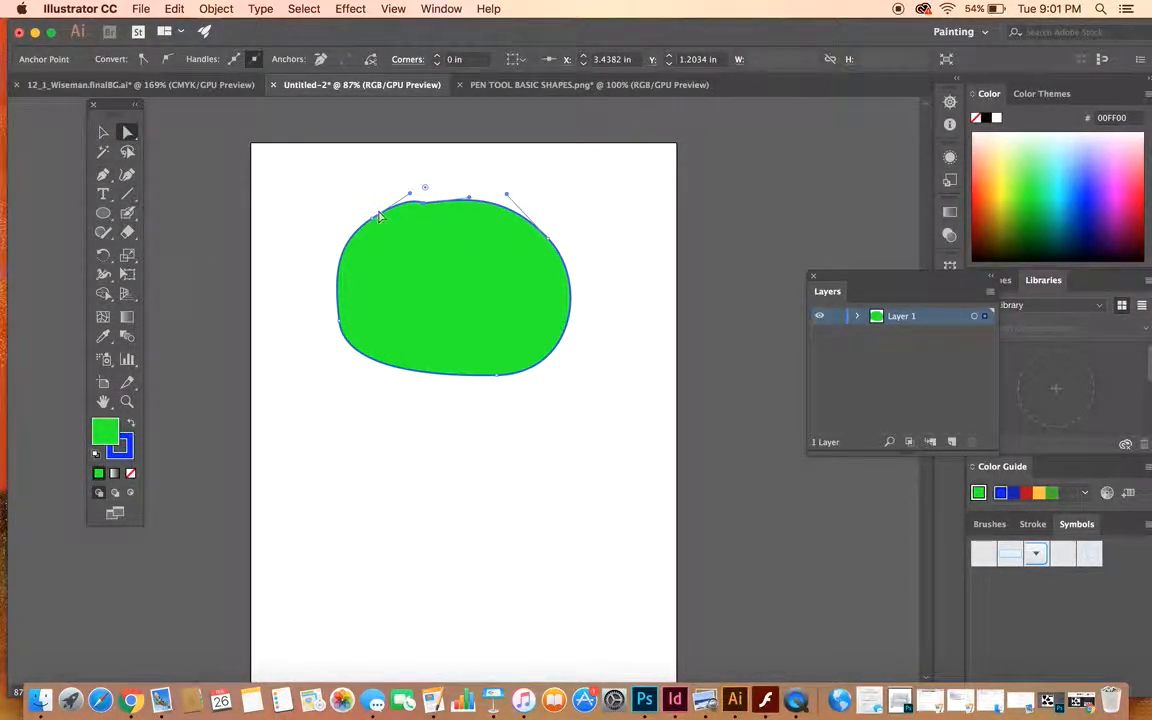
pyautogui.moveTo(427, 207); pyautogui.dragTo(426, 192)
pyautogui.click(501, 170)
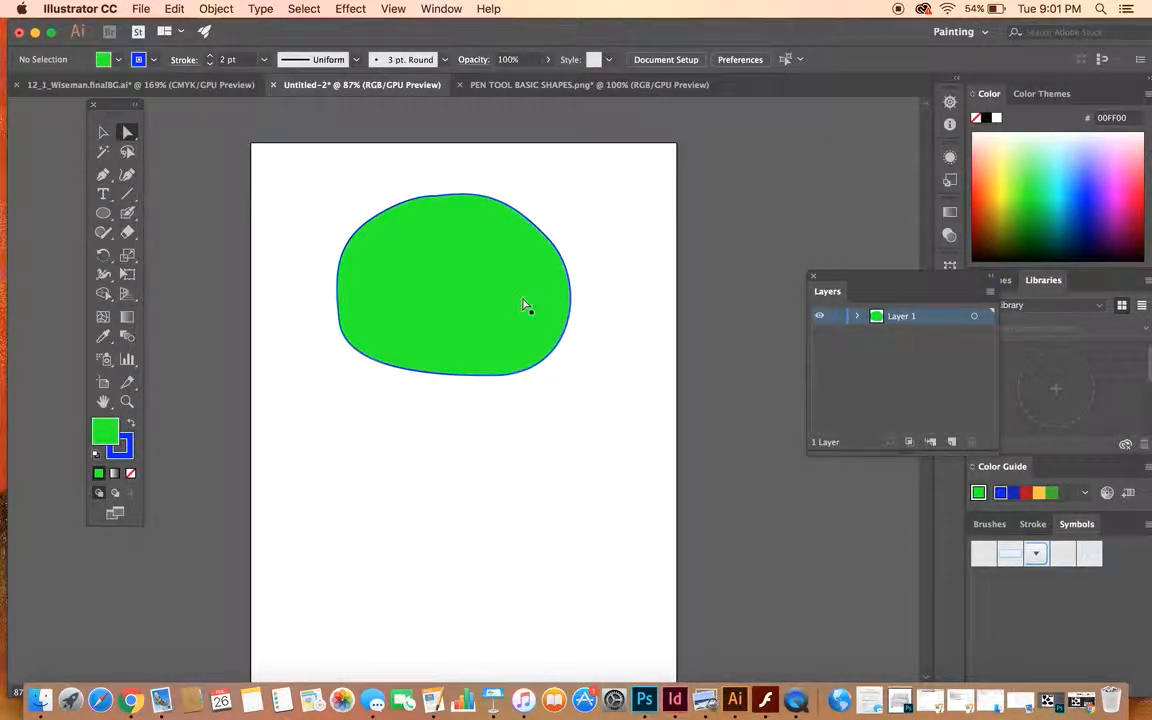
pyautogui.click(103, 131)
pyautogui.moveTo(434, 296); pyautogui.dragTo(369, 275)
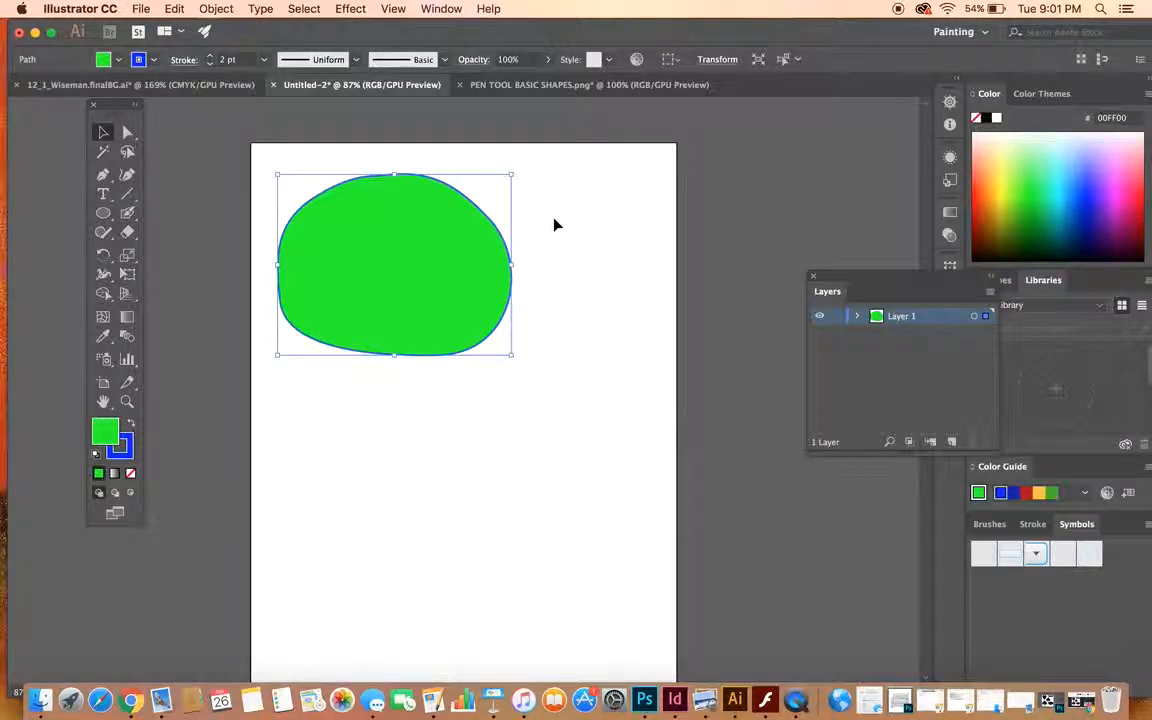
# - Draw a closed, roughly elliptical shape from four points below the blob with the Curvature tool
pyautogui.click(127, 174)
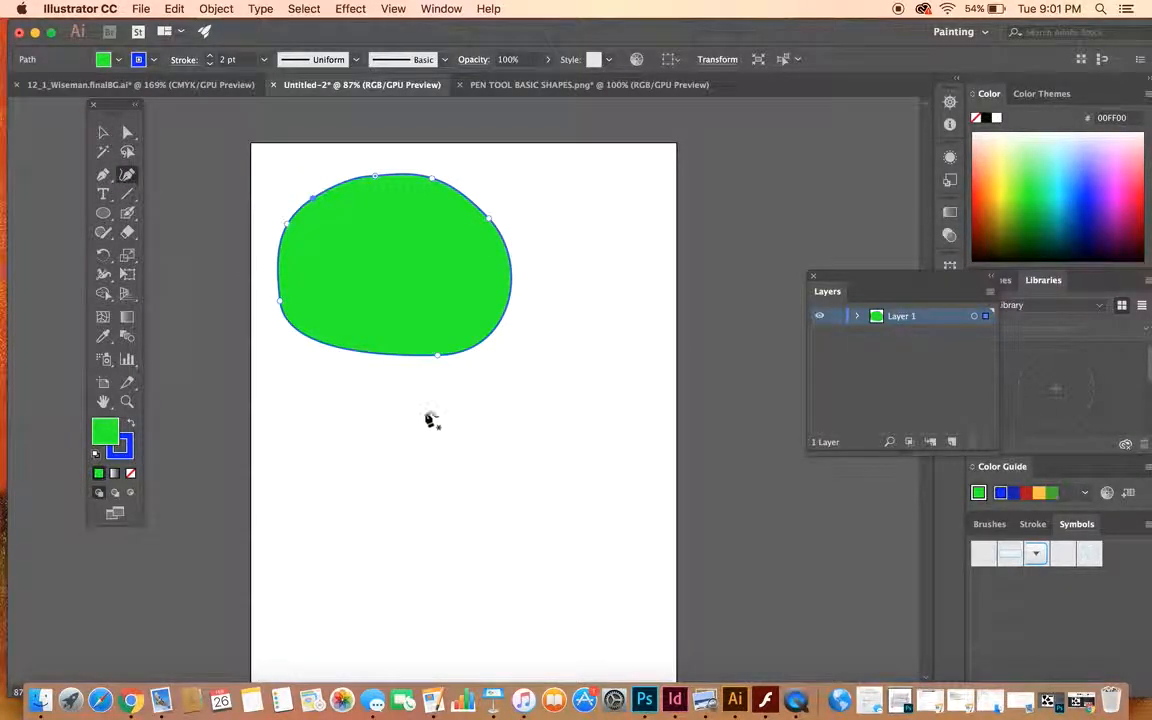
pyautogui.click(481, 395)
pyautogui.click(580, 472)
pyautogui.click(489, 553)
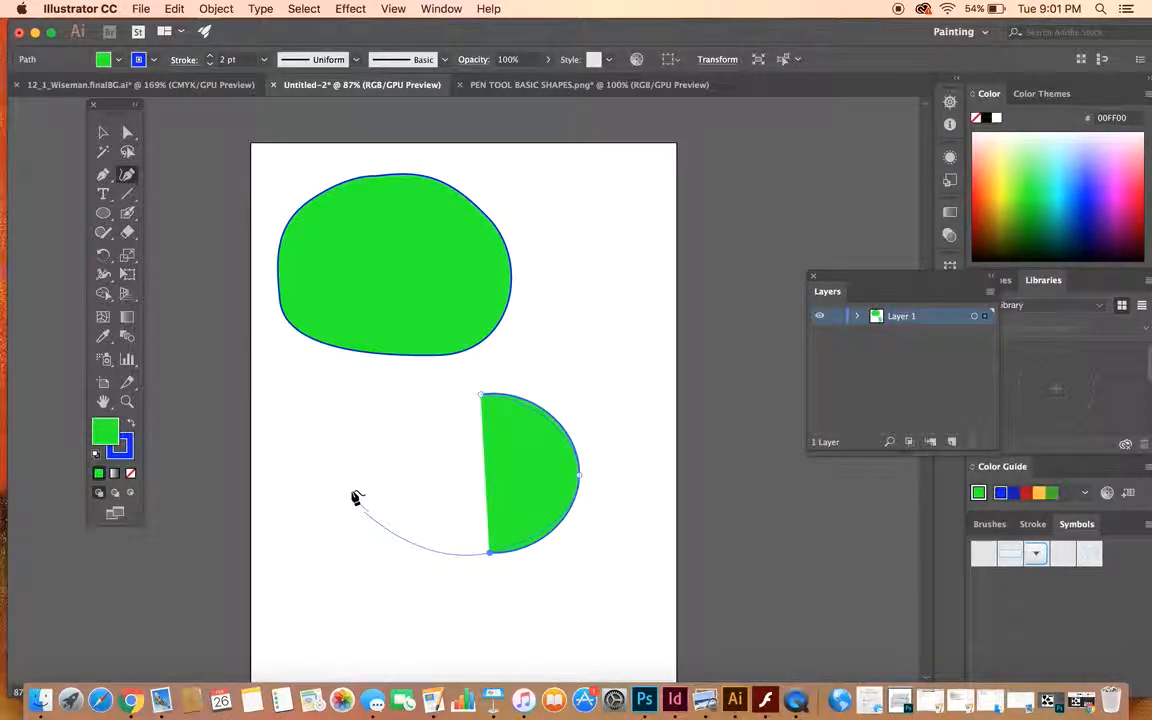
pyautogui.click(385, 458)
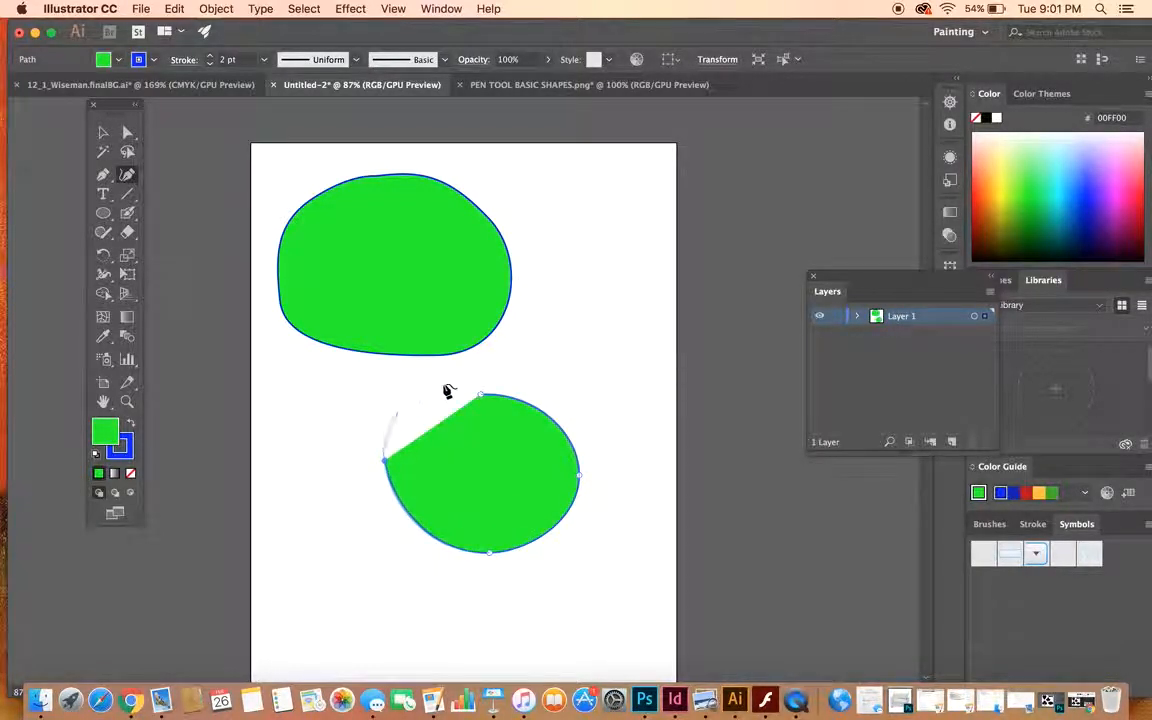
pyautogui.click(482, 394)
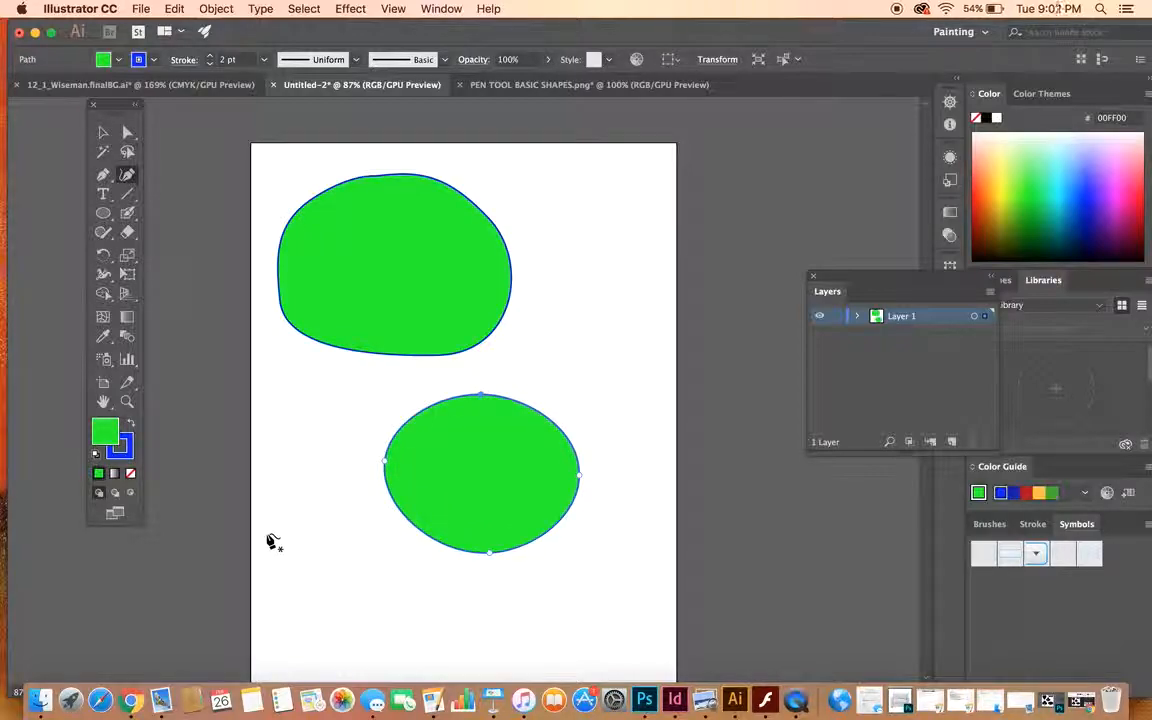
# - Select both rounded green shapes and delete them
pyautogui.click(103, 132)
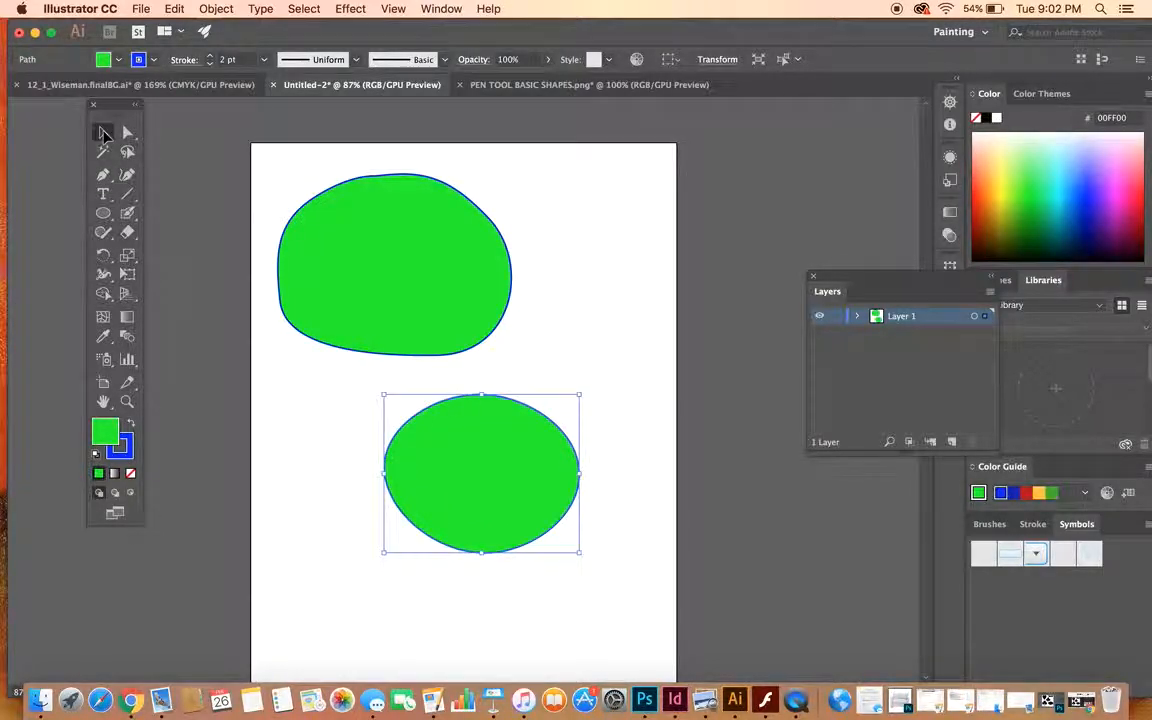
pyautogui.moveTo(290, 170); pyautogui.dragTo(602, 558)
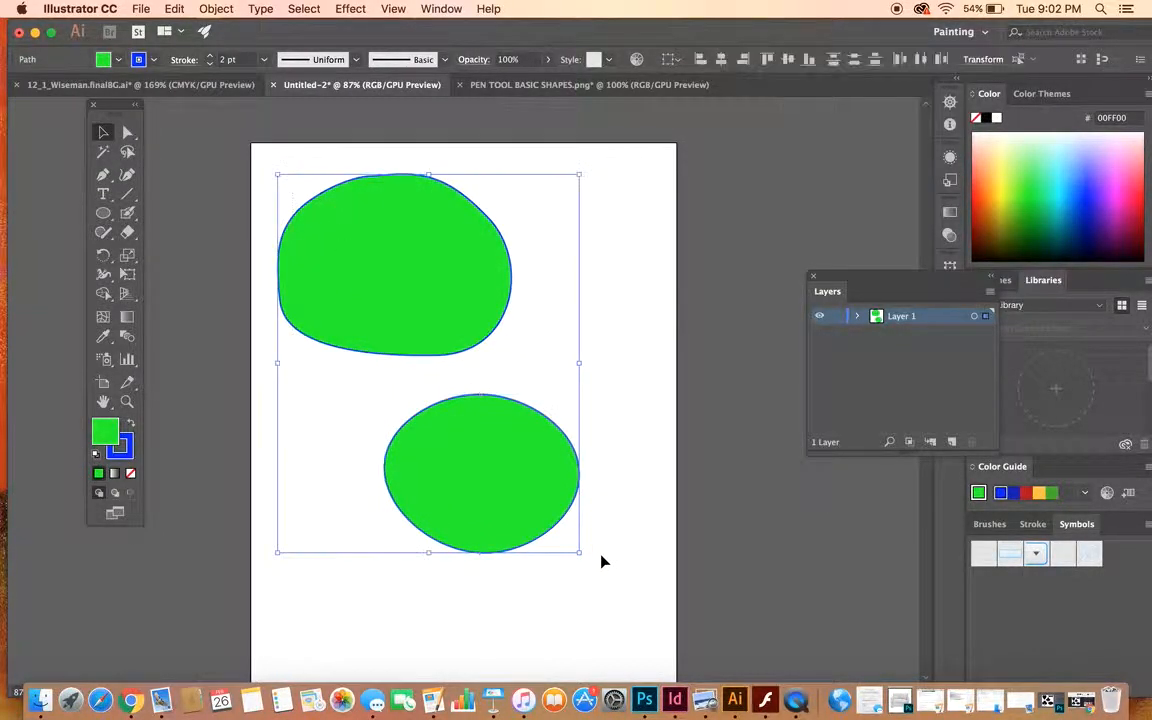
pyautogui.press('Delete')
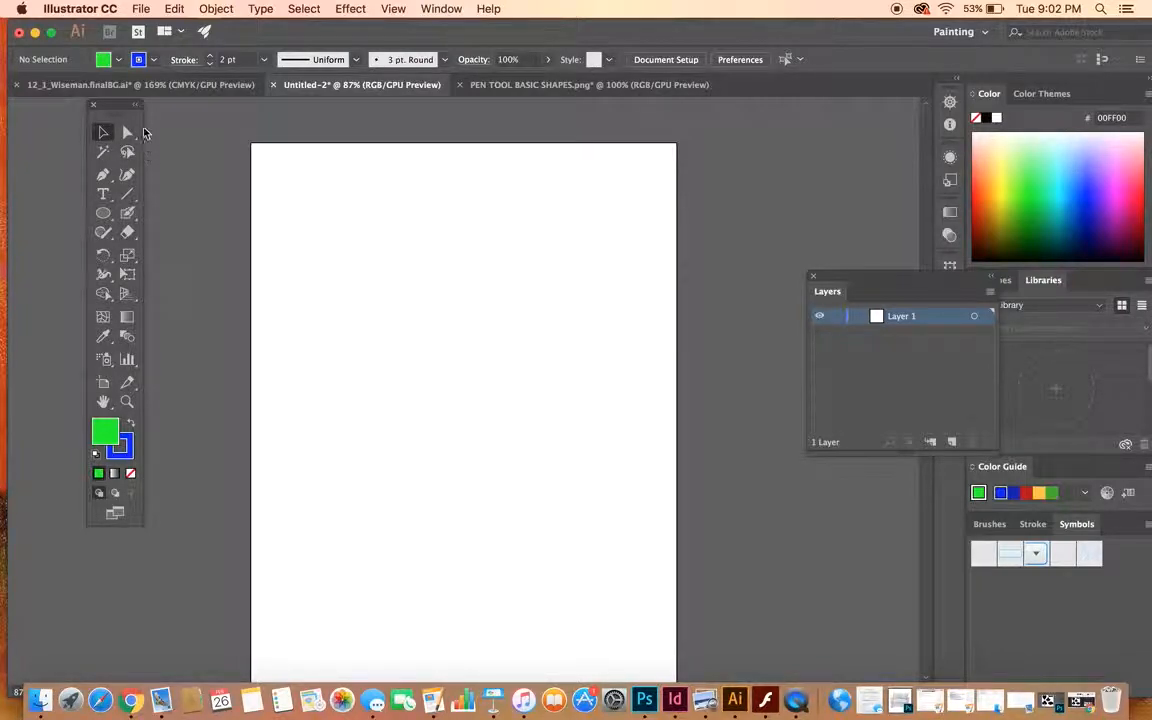
# - In the PEN TOOL BASIC SHAPES.png document, lock Layer 1 and add a new layer above it for tracing
pyautogui.click(550, 88)
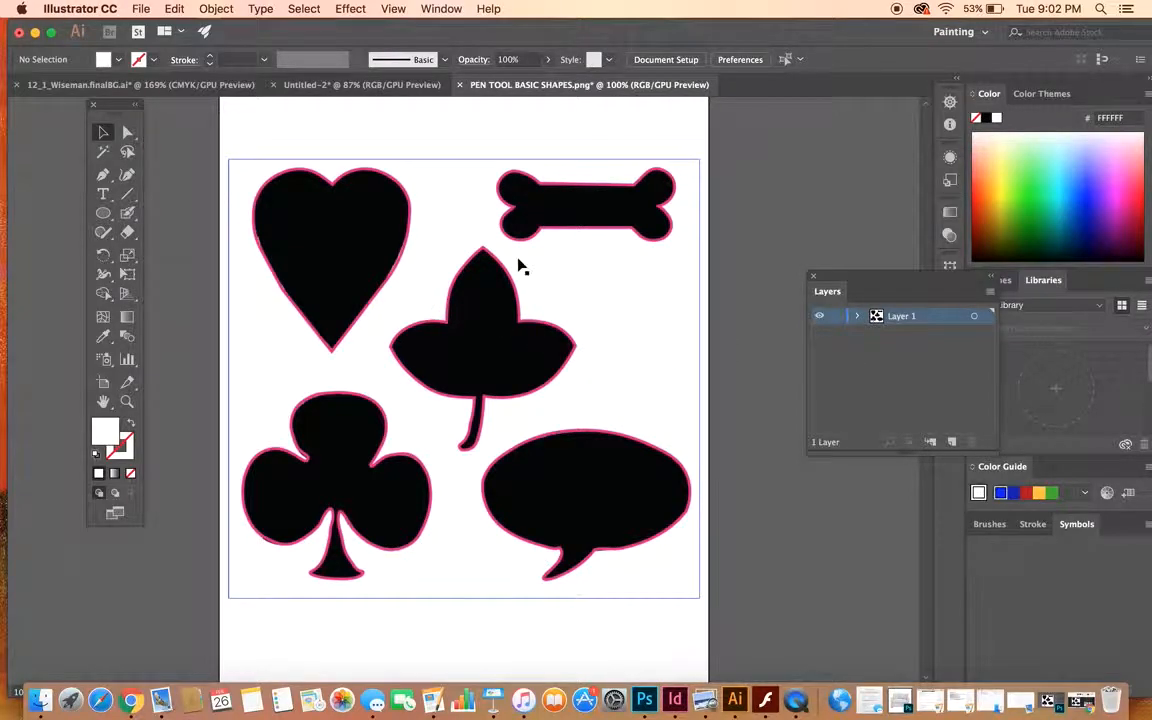
pyautogui.moveTo(915, 283); pyautogui.dragTo(848, 199)
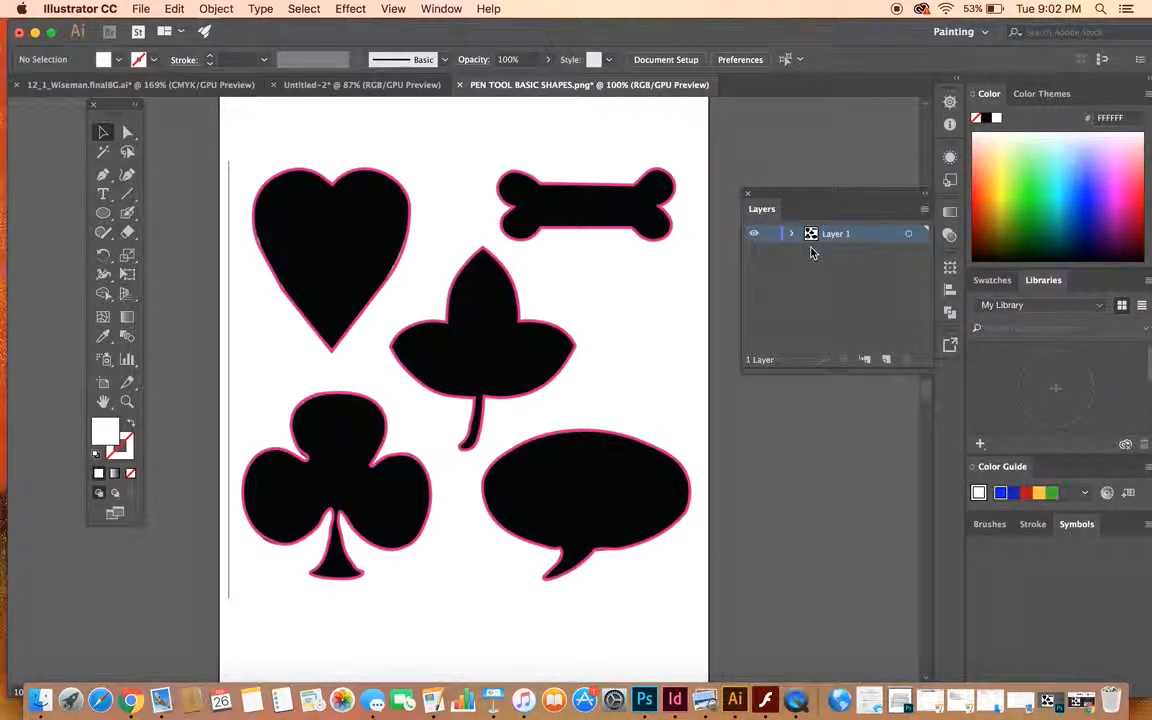
pyautogui.moveTo(777, 247); pyautogui.dragTo(887, 366)
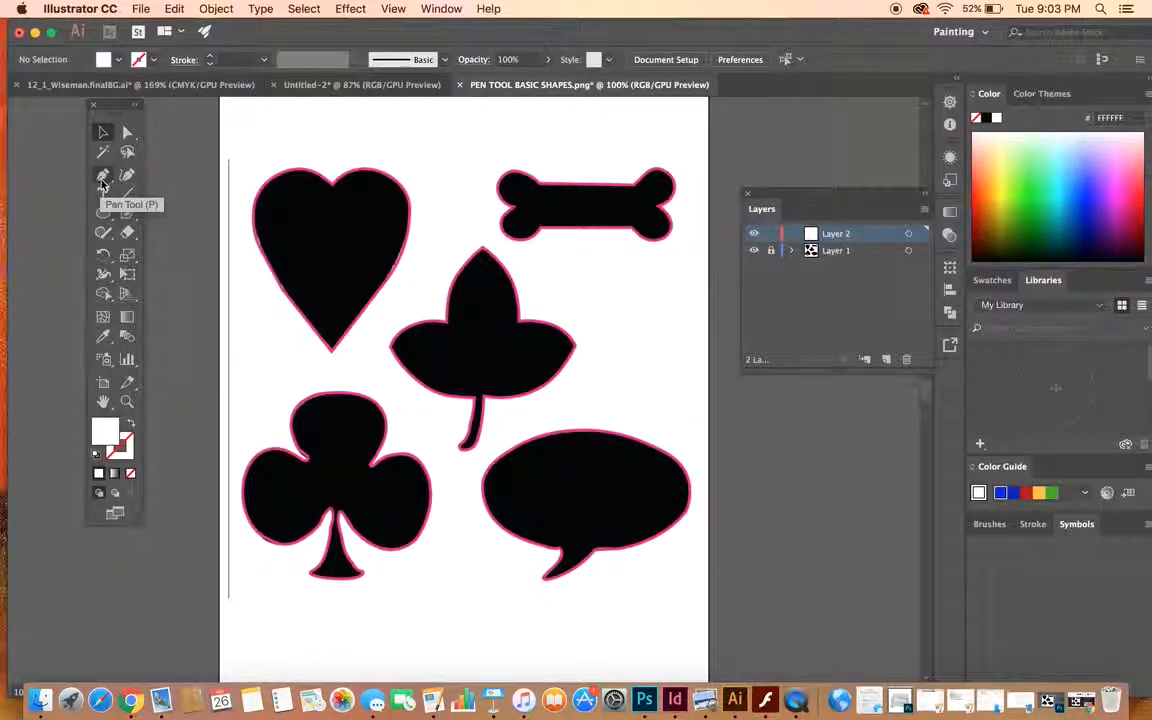
# - Trace the three-pointed leaf without its stem as a closed, straight-edged white path through its tips and notches with the Pen tool
pyautogui.moveTo(103, 183); pyautogui.dragTo(210, 178)
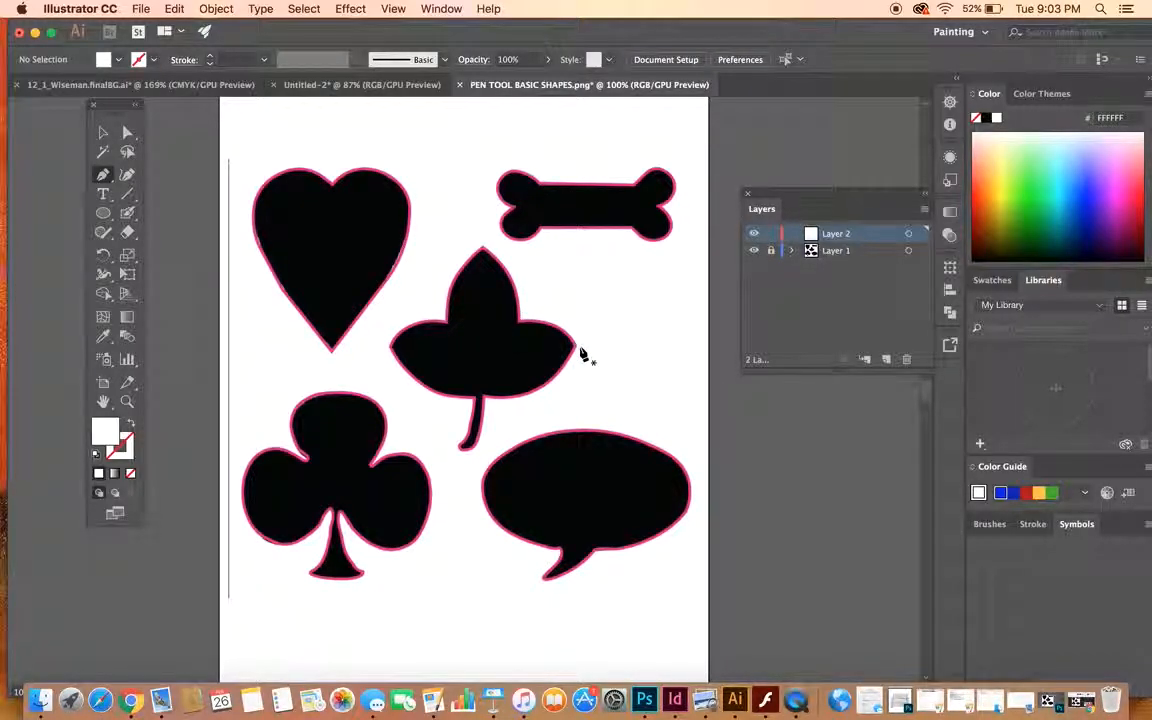
pyautogui.click(447, 324)
pyautogui.click(482, 251)
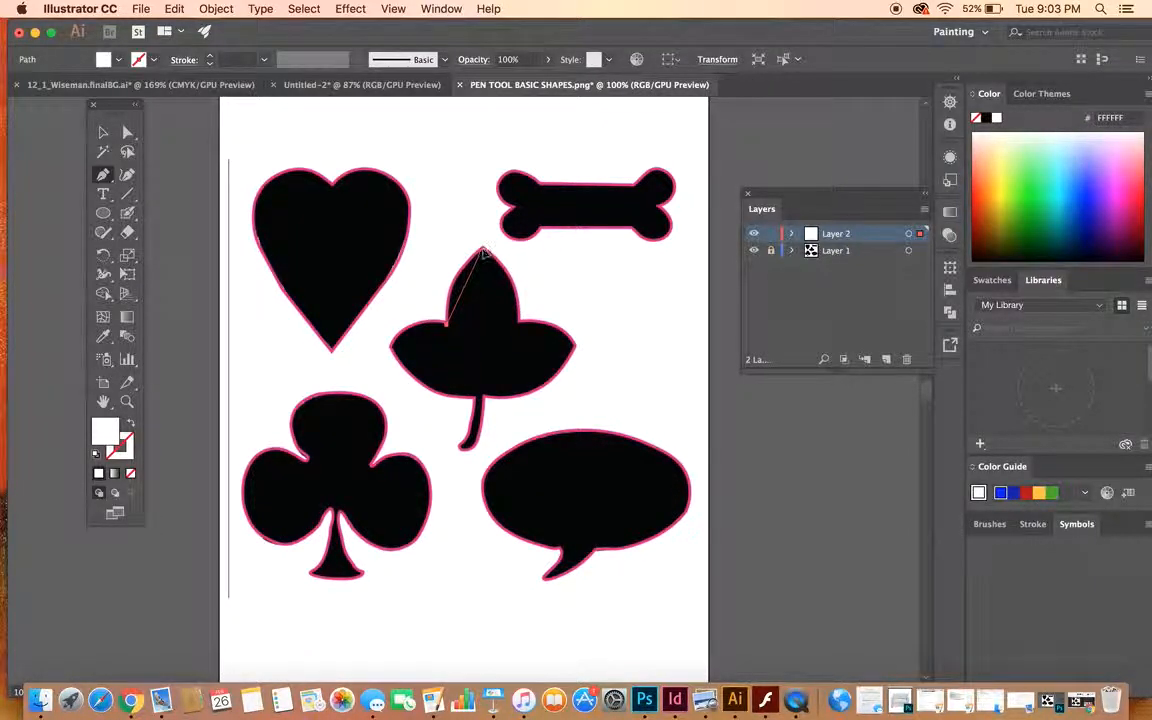
pyautogui.click(520, 323)
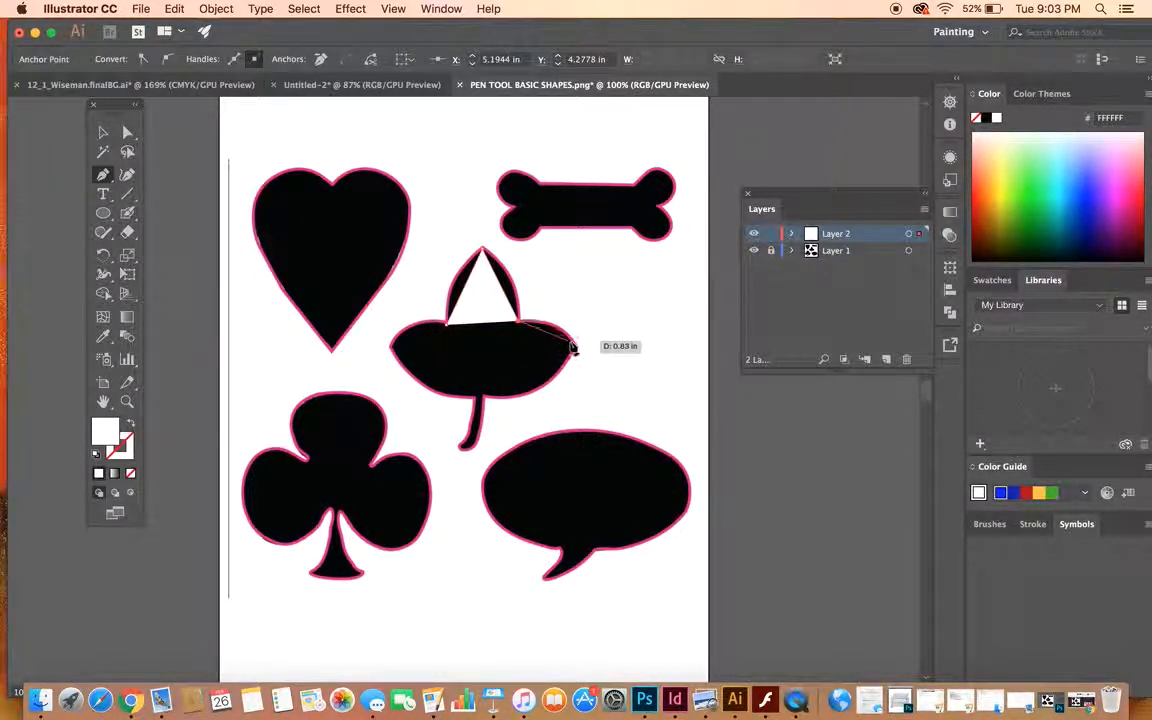
pyautogui.click(575, 347)
pyautogui.click(487, 390)
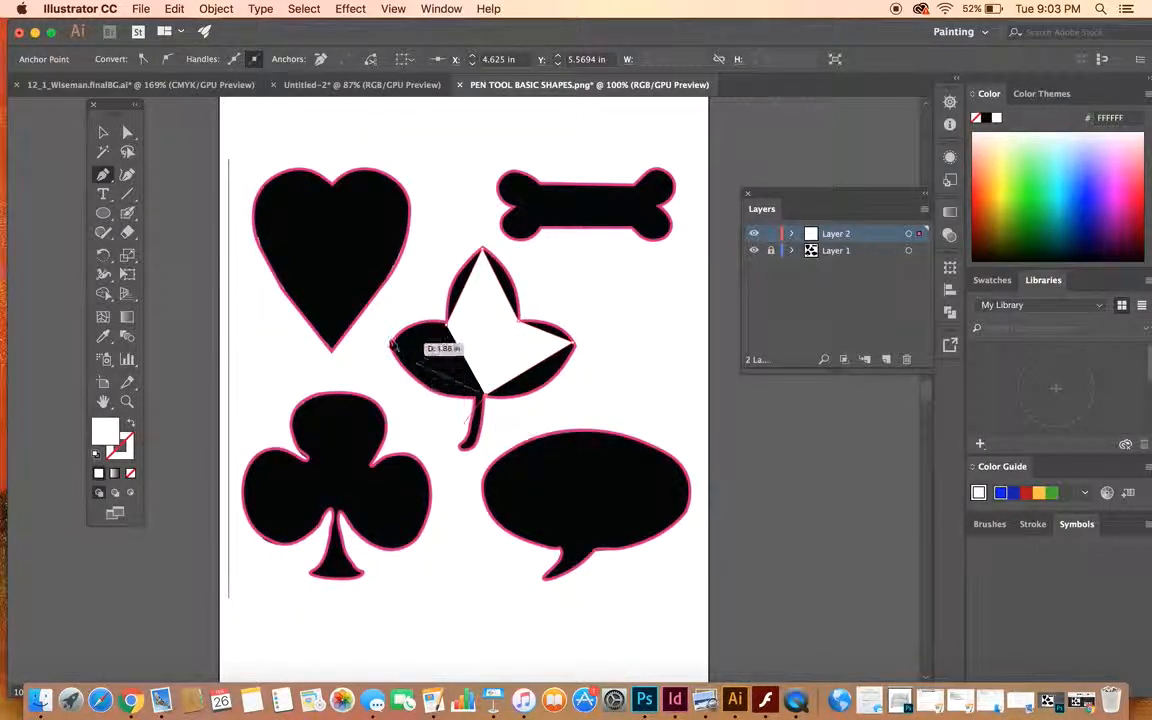
pyautogui.click(391, 348)
pyautogui.click(445, 320)
pyautogui.press('Escape')
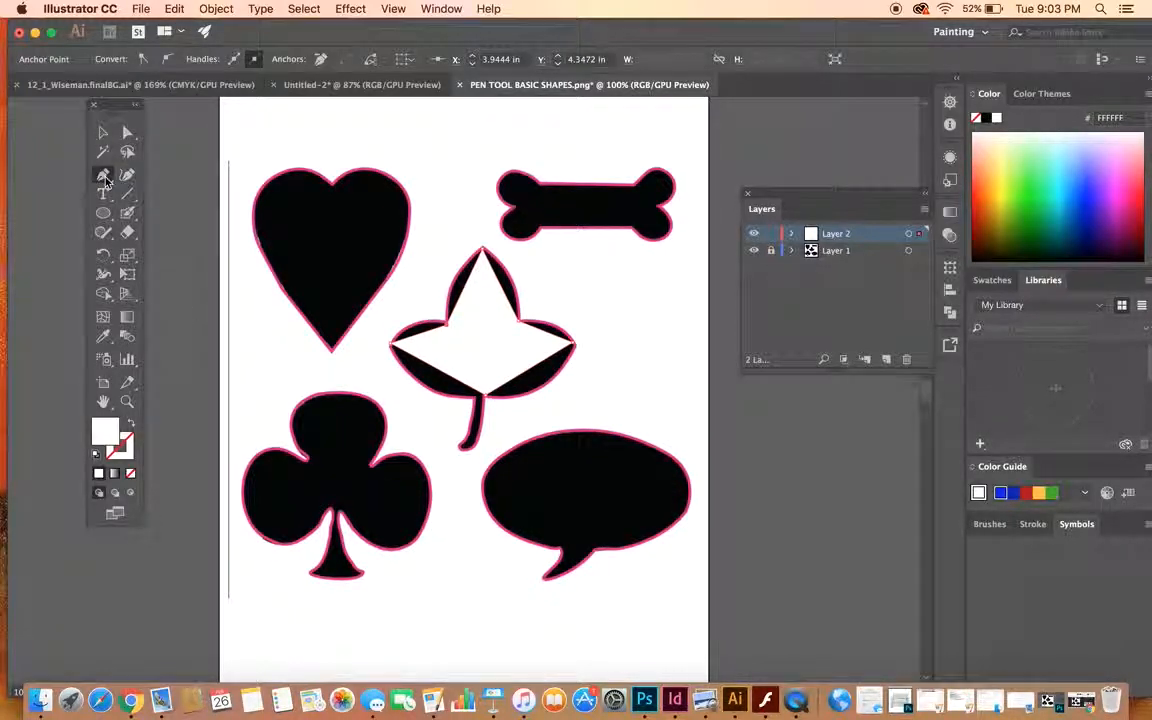
# - Bend the straight edges of the traced leaf outward to follow the template's curved outline with the Anchor Point tool
pyautogui.click(105, 177)
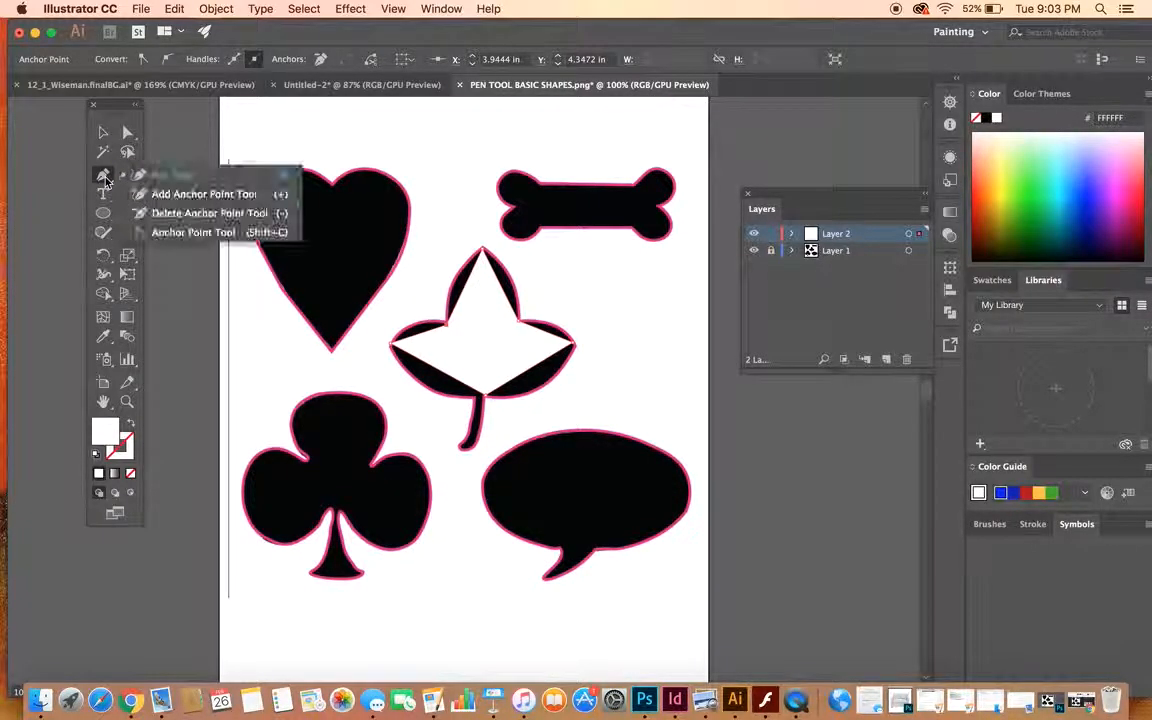
pyautogui.click(172, 233)
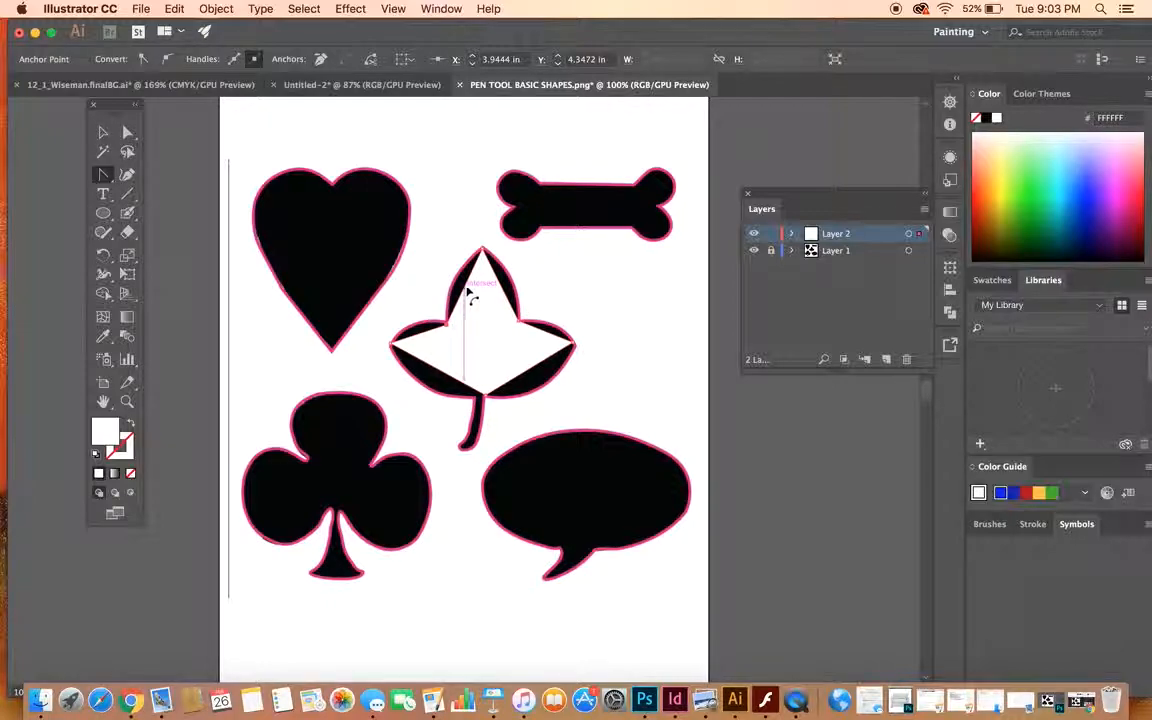
pyautogui.moveTo(465, 290); pyautogui.dragTo(508, 280)
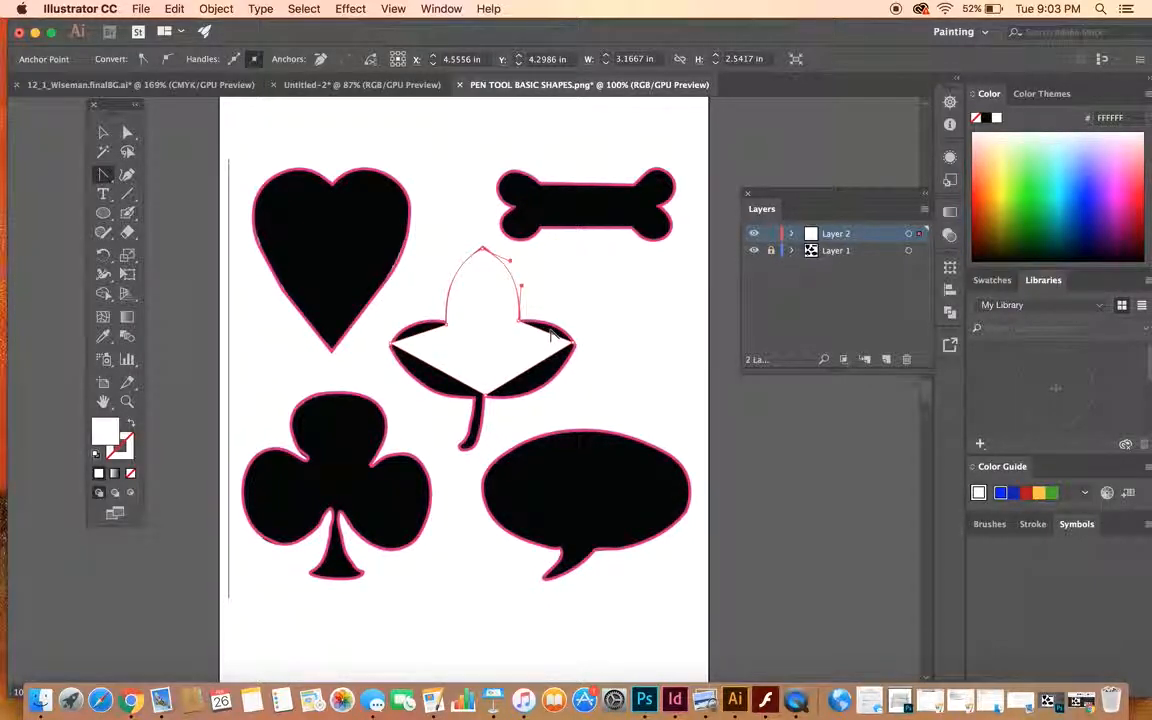
pyautogui.moveTo(547, 332); pyautogui.dragTo(552, 384)
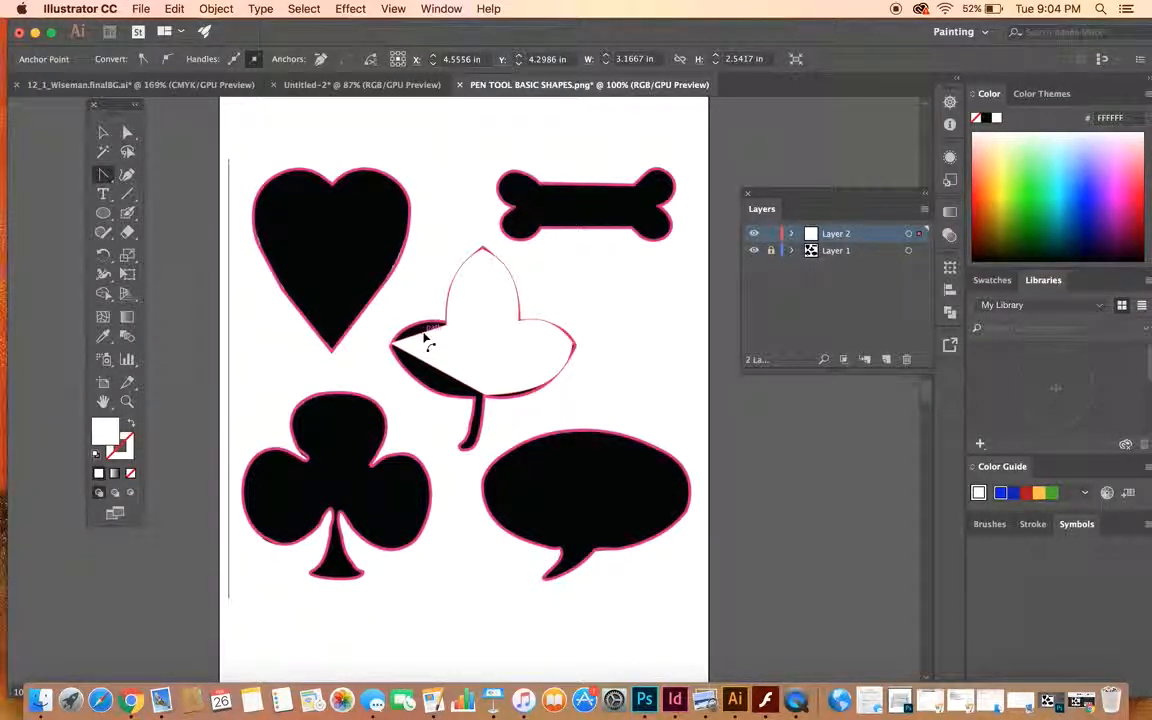
pyautogui.moveTo(422, 329); pyautogui.dragTo(419, 323)
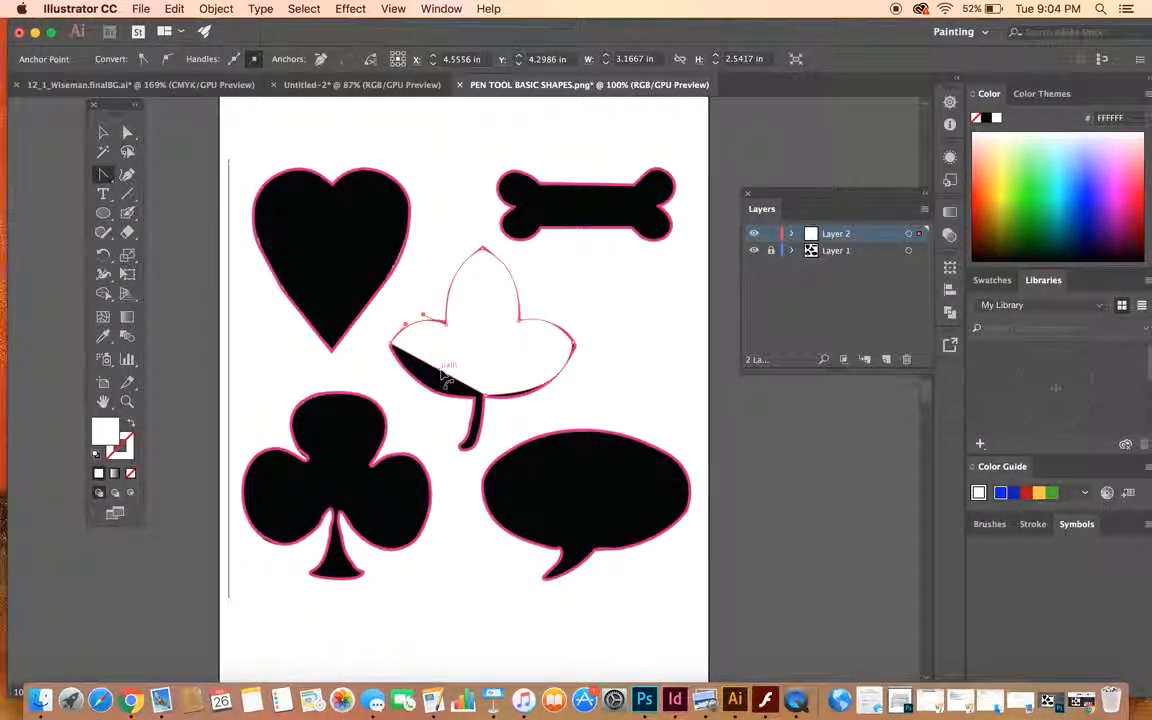
pyautogui.moveTo(438, 371); pyautogui.dragTo(429, 387)
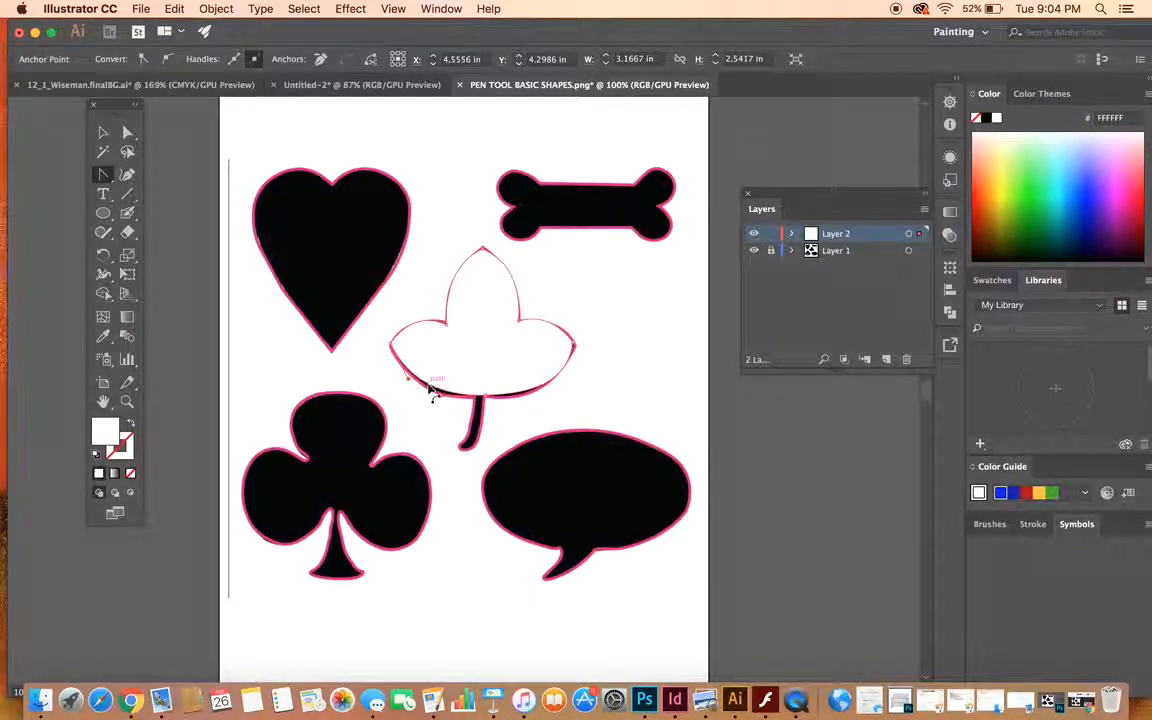
# - Add anchor points at the leaf's base where the stem joins and adjust the lower-left edge to the template
pyautogui.moveTo(106, 176); pyautogui.dragTo(165, 195)
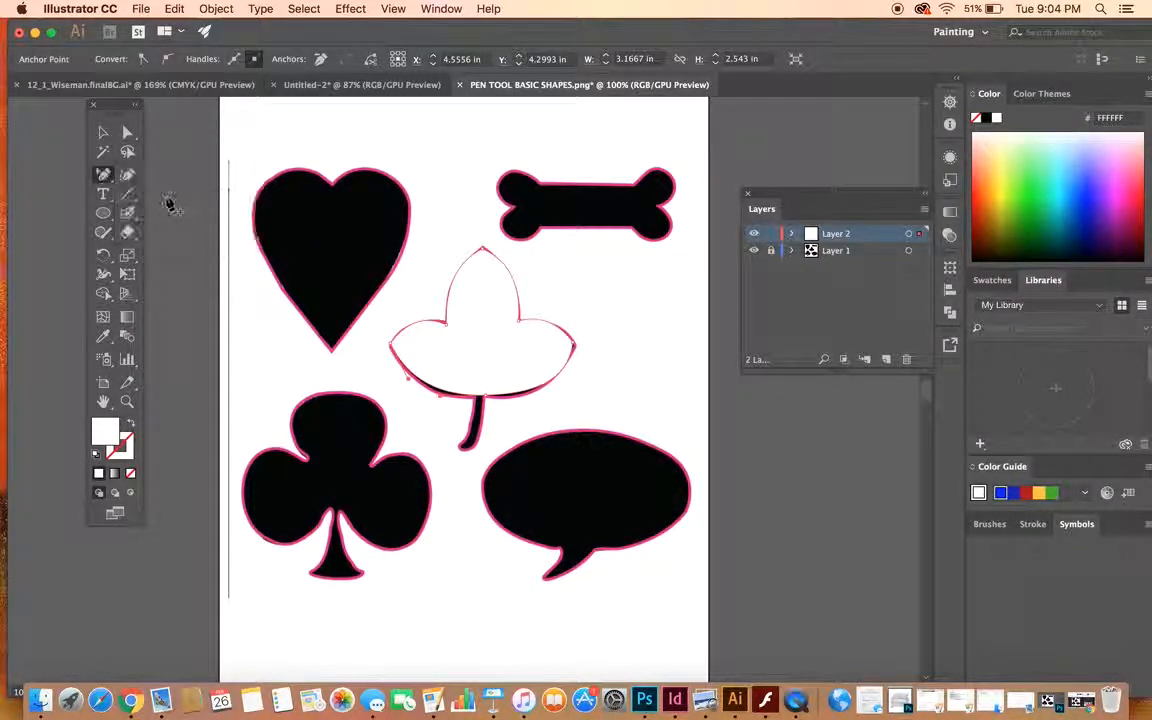
pyautogui.click(486, 398)
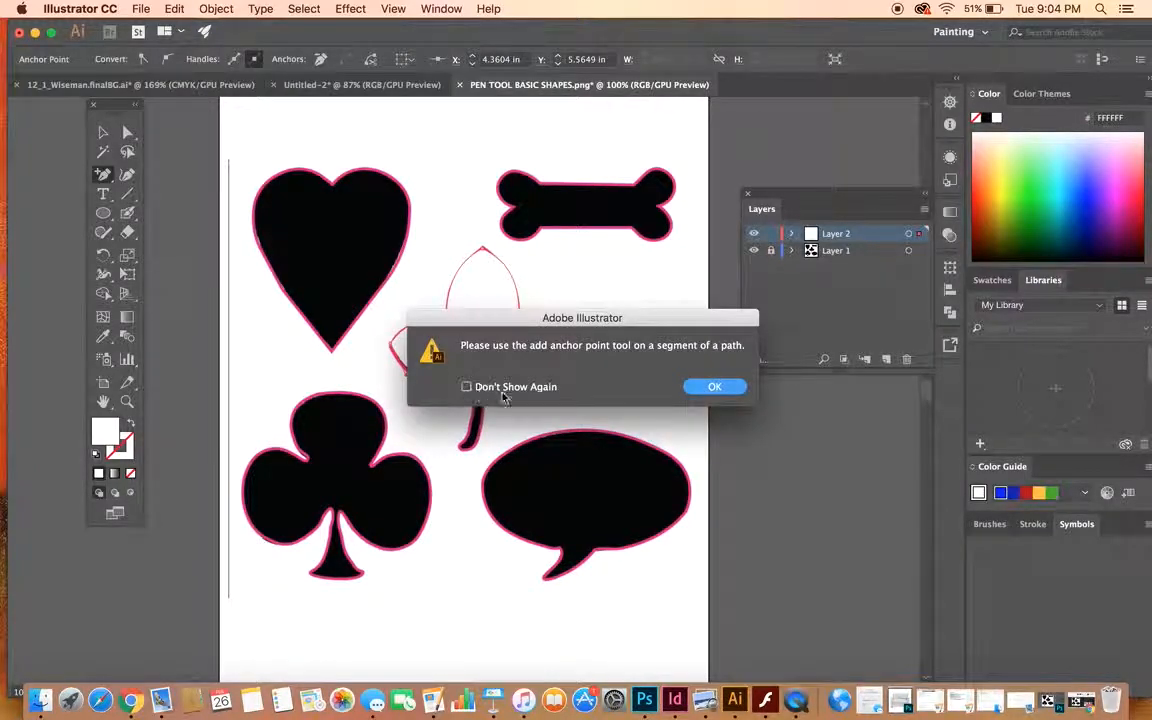
pyautogui.click(733, 388)
pyautogui.press('super+equal')
pyautogui.press('super+equal')
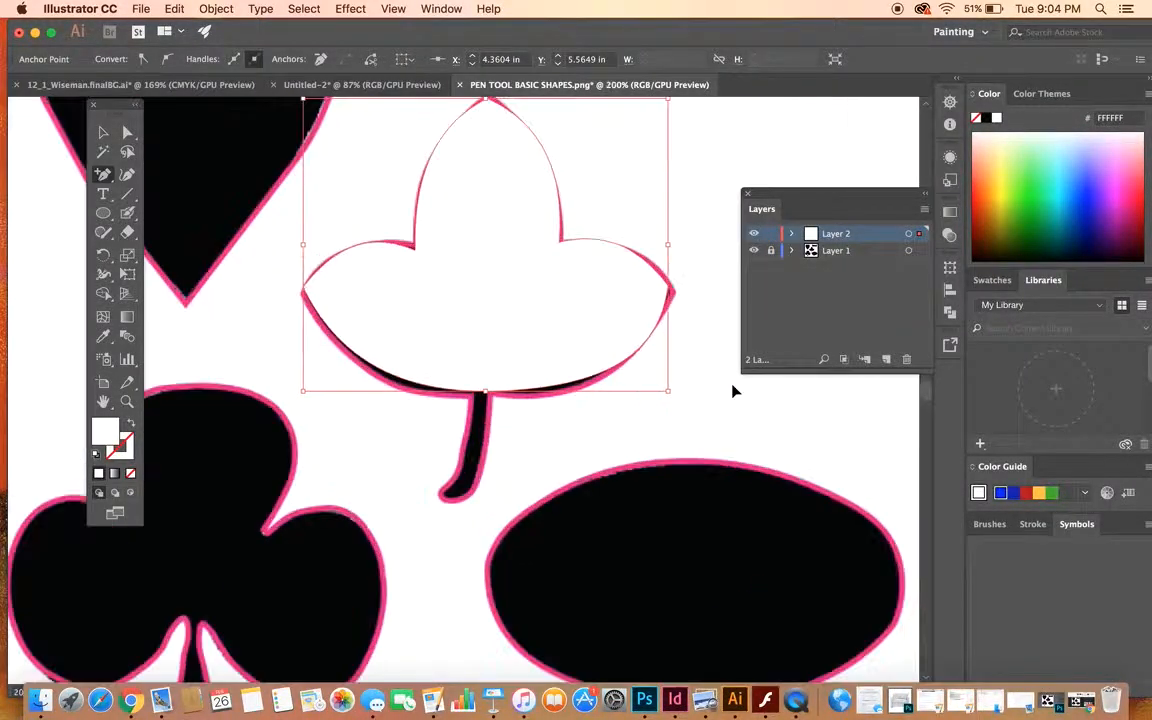
pyautogui.click(126, 133)
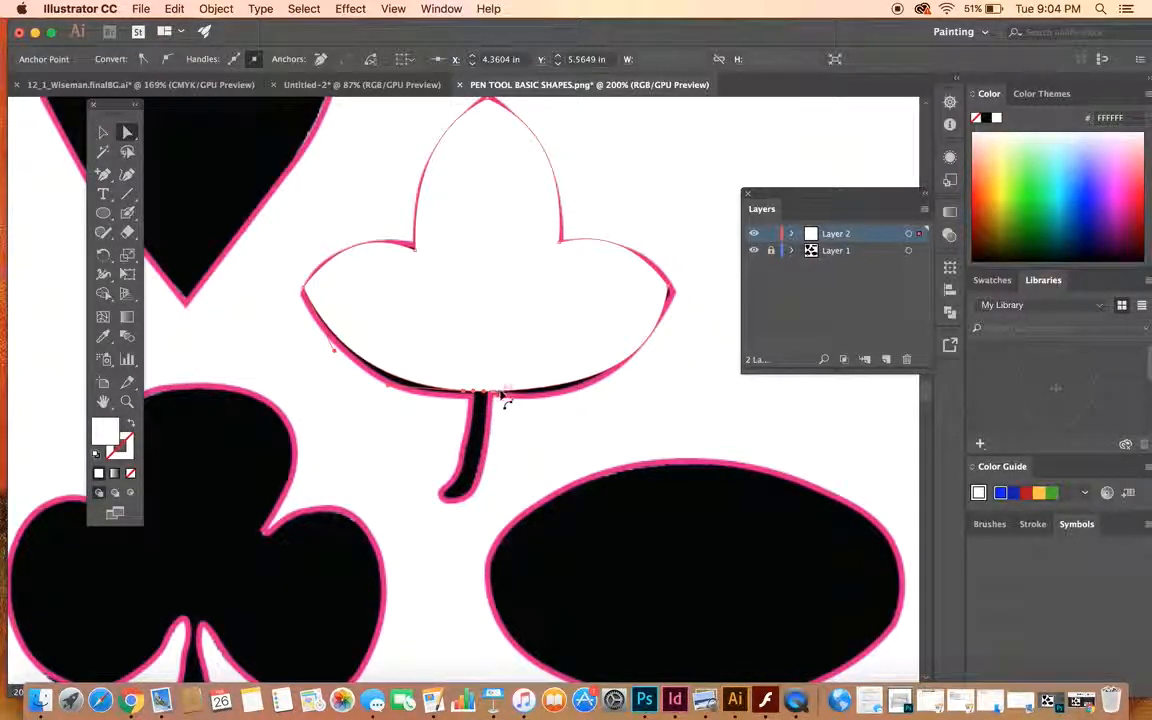
pyautogui.moveTo(477, 398)
pyautogui.mouseDown()
pyautogui.moveTo(410, 370)
pyautogui.moveTo(470, 385)
pyautogui.moveTo(483, 405)
pyautogui.moveTo(485, 390)
pyautogui.mouseUp()
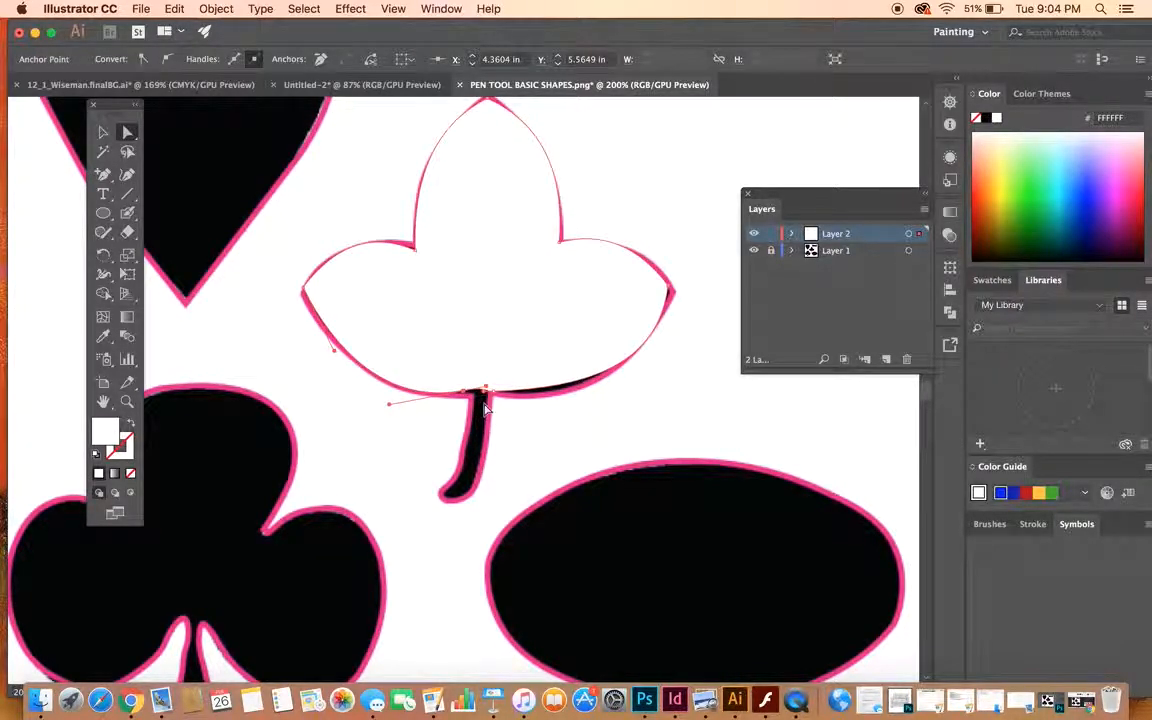
# - Add another anchor point at the leaf's base and pull the base down to the stem's tip to form the stem
pyautogui.click(103, 173)
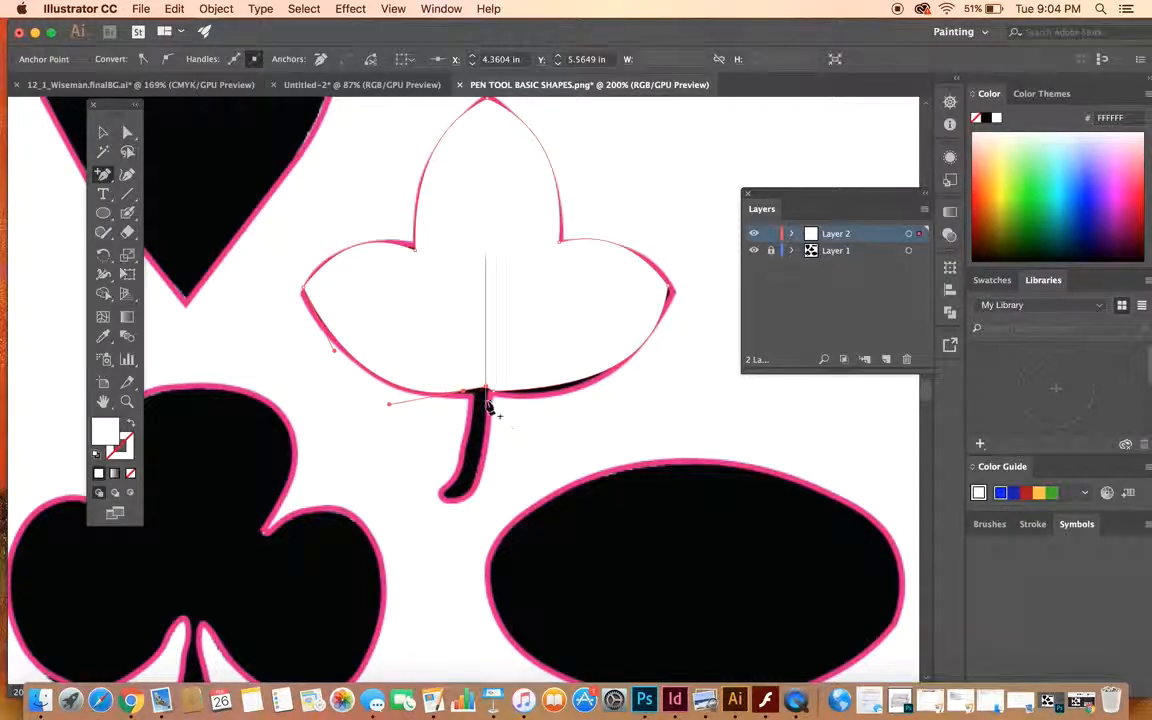
pyautogui.click(489, 389)
pyautogui.click(126, 133)
pyautogui.moveTo(475, 398); pyautogui.dragTo(447, 502)
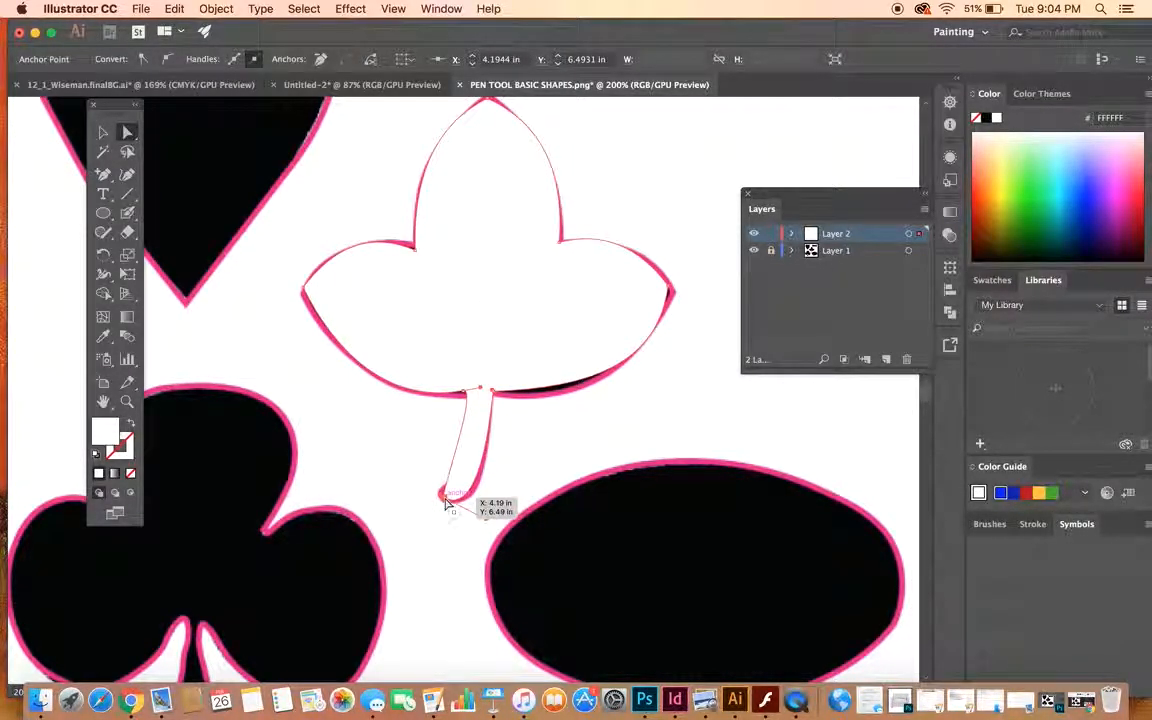
pyautogui.moveTo(442, 494)
pyautogui.mouseDown()
pyautogui.moveTo(427, 487)
pyautogui.moveTo(435, 493)
pyautogui.mouseUp()
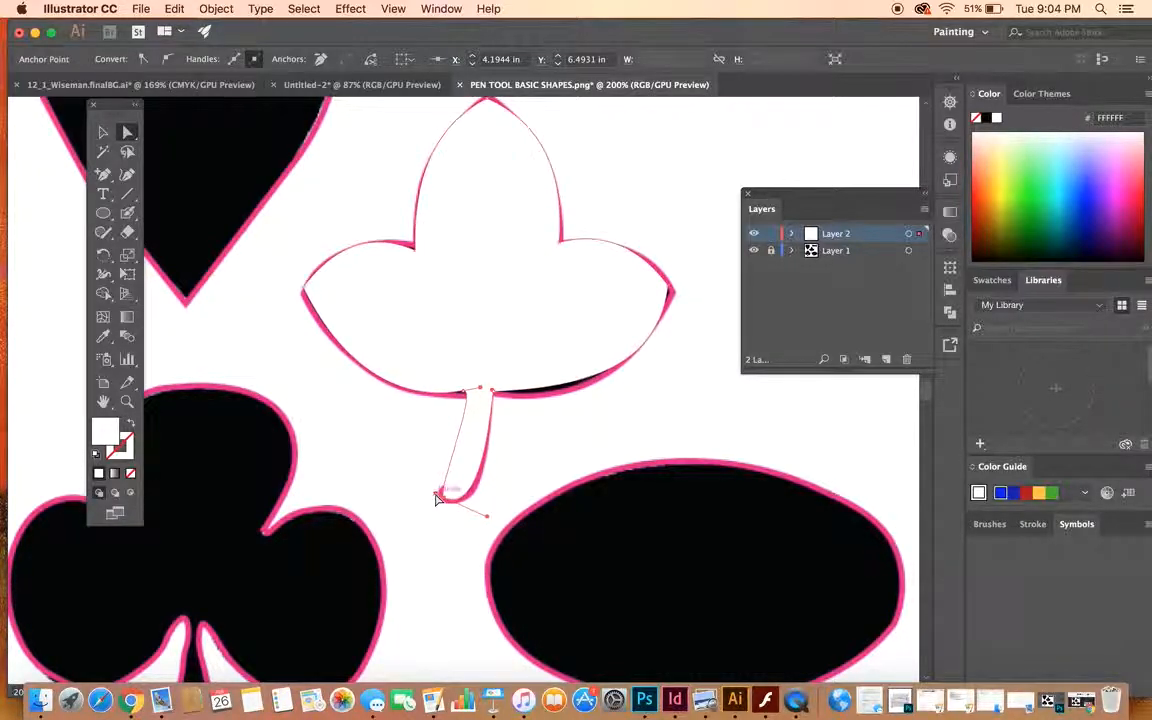
pyautogui.click(483, 390)
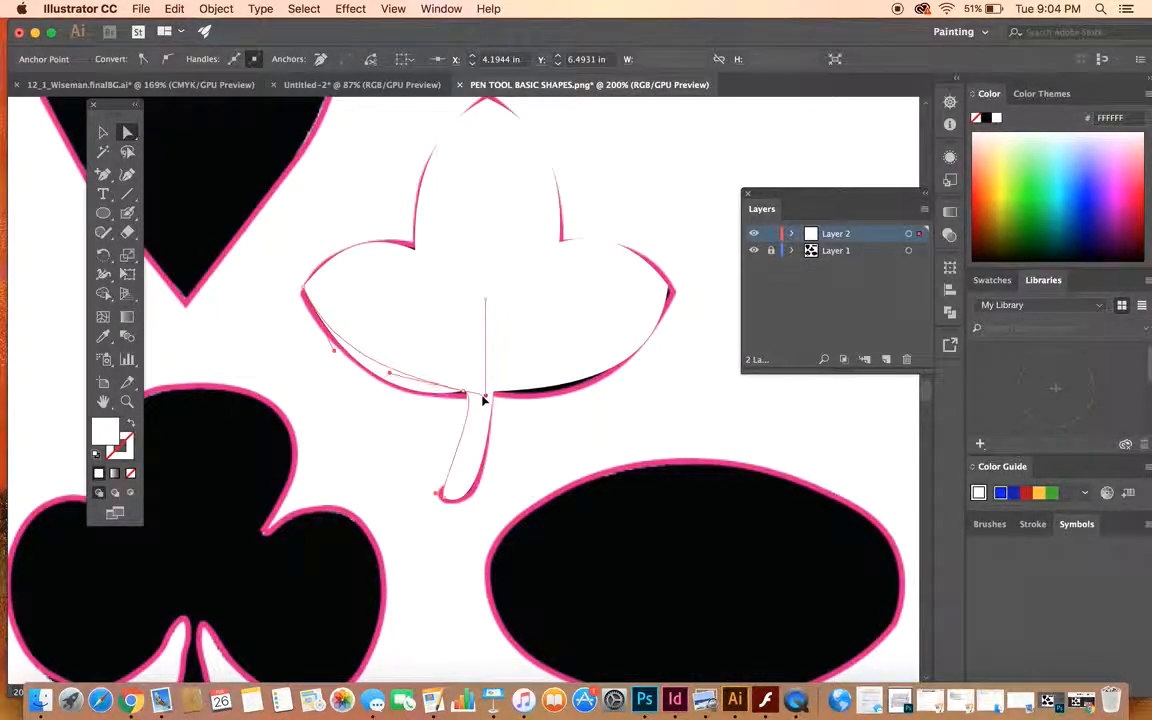
pyautogui.moveTo(483, 392); pyautogui.dragTo(464, 392)
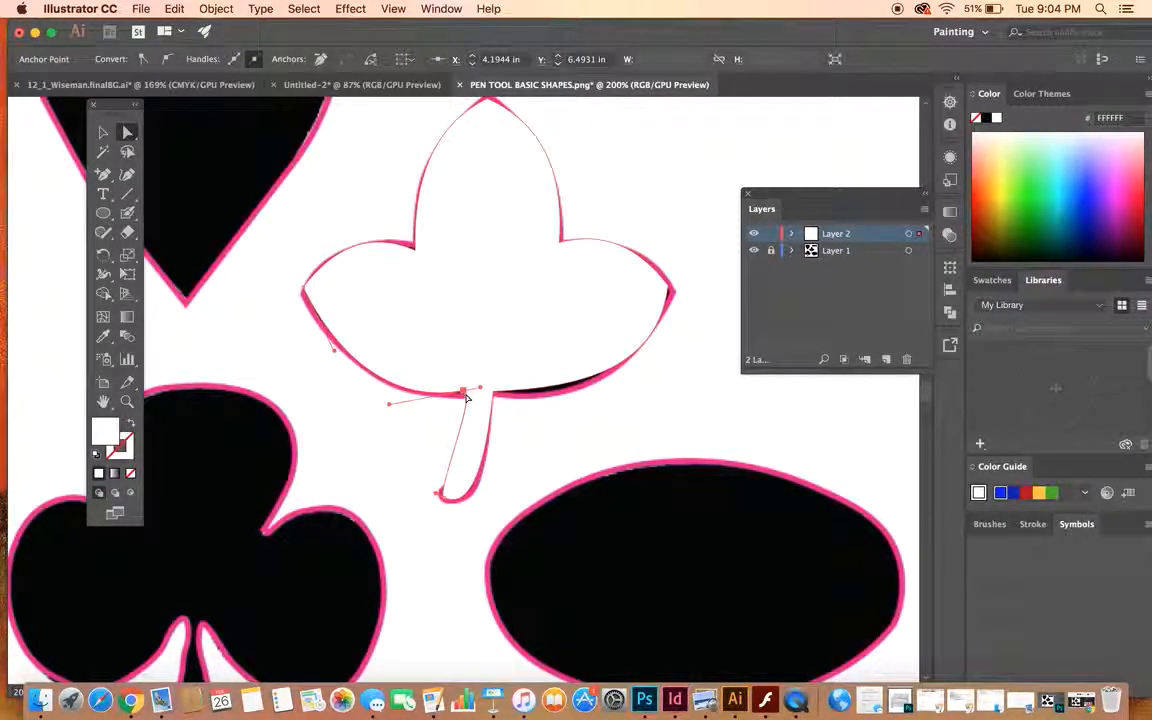
# - Add an anchor point midway along the stem's left edge and move it so the edge curves along the template
pyautogui.click(103, 174)
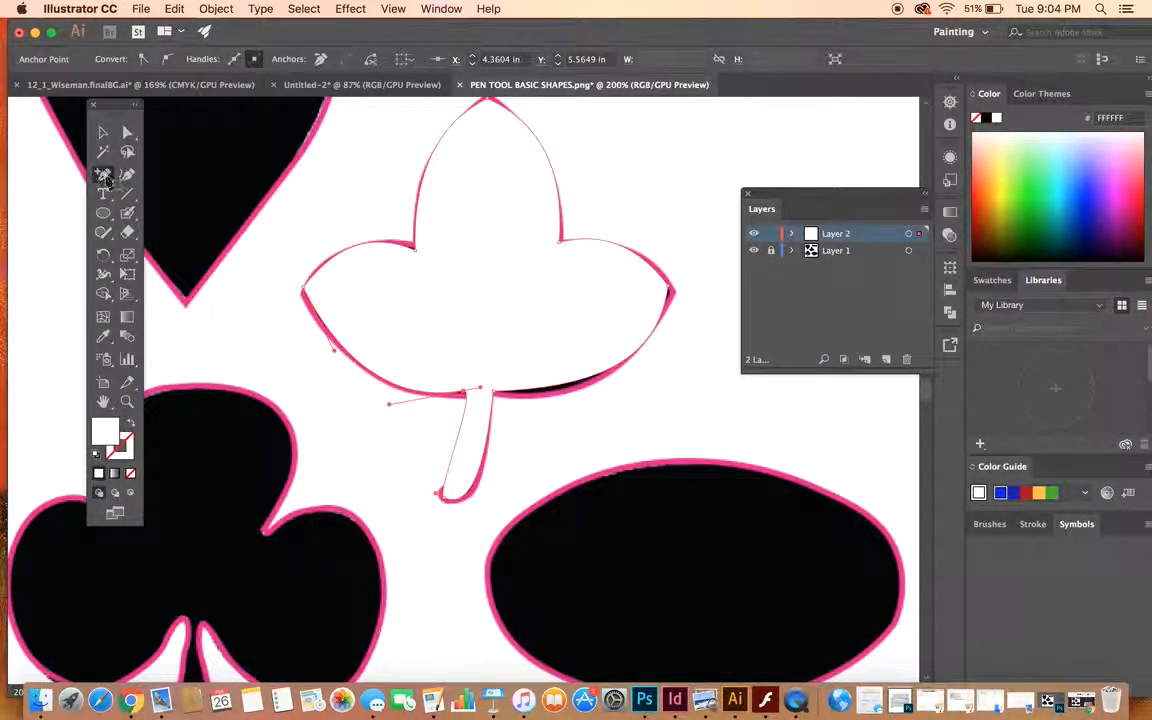
pyautogui.click(459, 445)
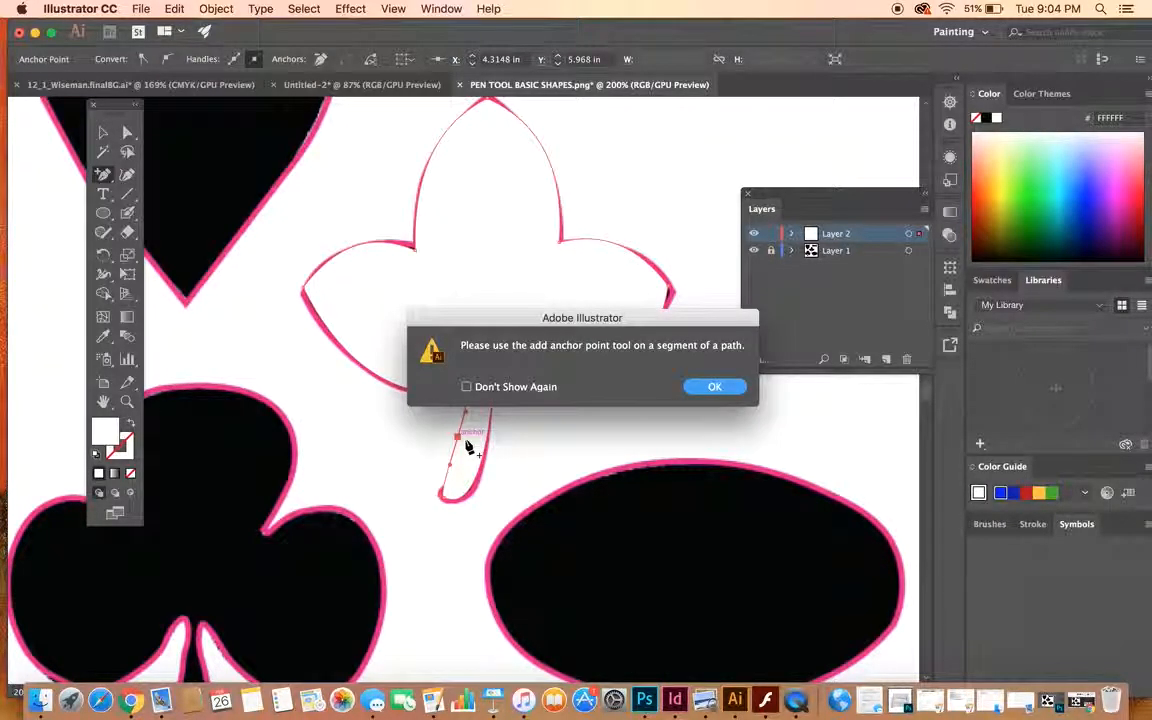
pyautogui.click(731, 388)
pyautogui.click(470, 446)
pyautogui.click(710, 388)
pyautogui.click(127, 131)
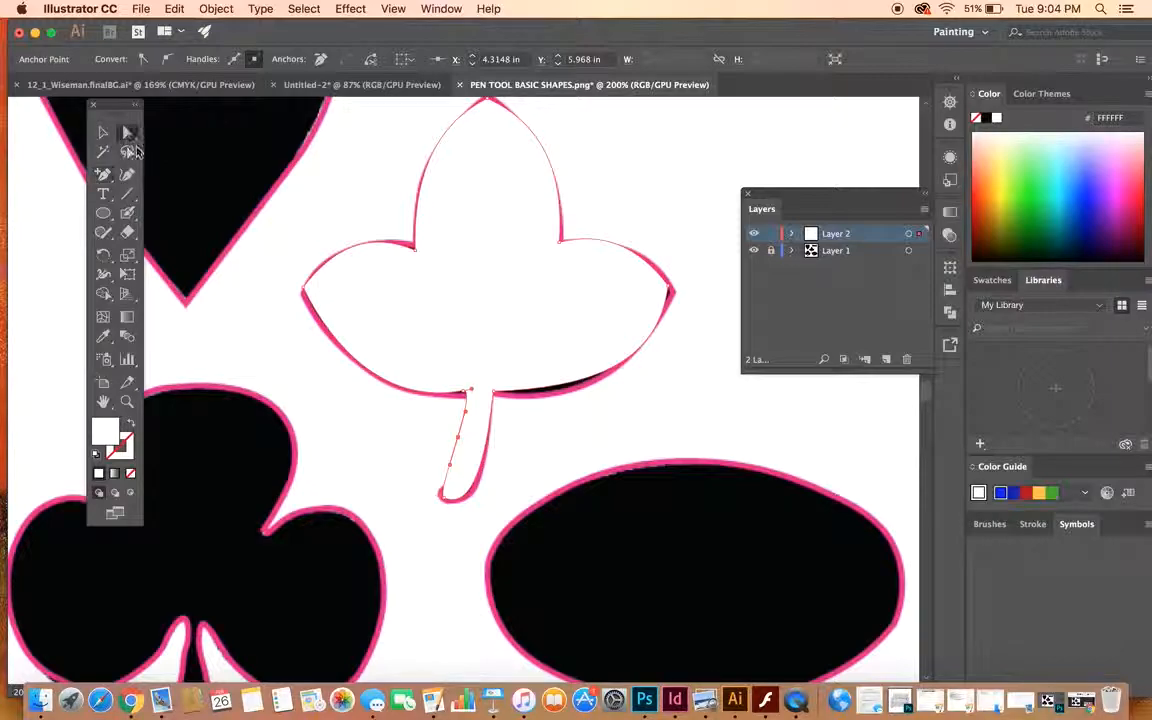
pyautogui.moveTo(451, 434); pyautogui.dragTo(466, 452)
# - Align the anchor at the stem's upper-left corner with the template and curve the leaf's lower-right edge onto the outline
pyautogui.click(466, 397)
pyautogui.moveTo(464, 397); pyautogui.dragTo(464, 398)
pyautogui.click(596, 391)
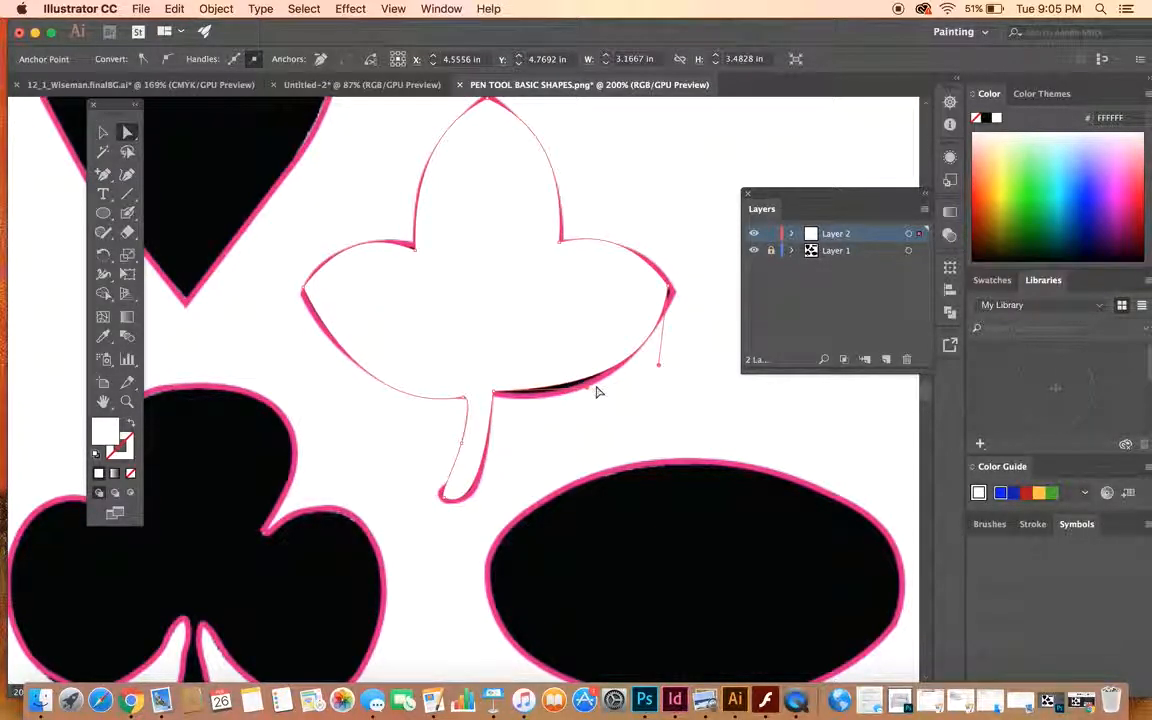
pyautogui.click(679, 411)
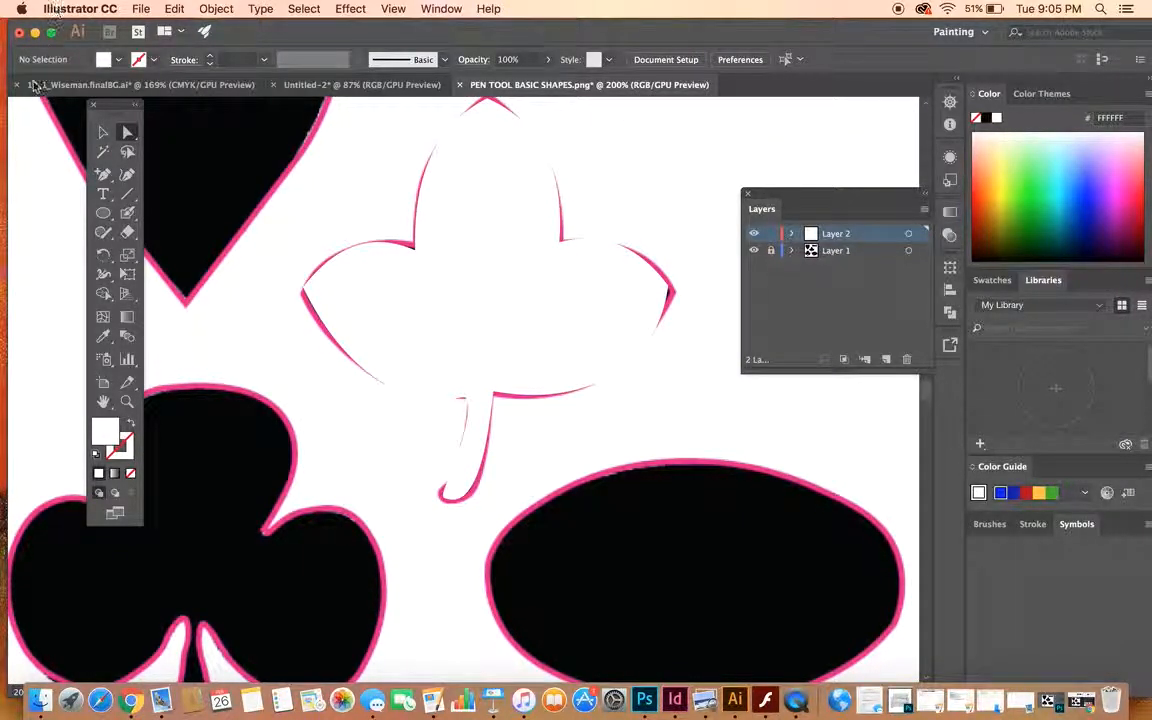
# - Fill the traced leaf with bright green 27FC27 and deselect it
pyautogui.click(103, 131)
pyautogui.click(437, 275)
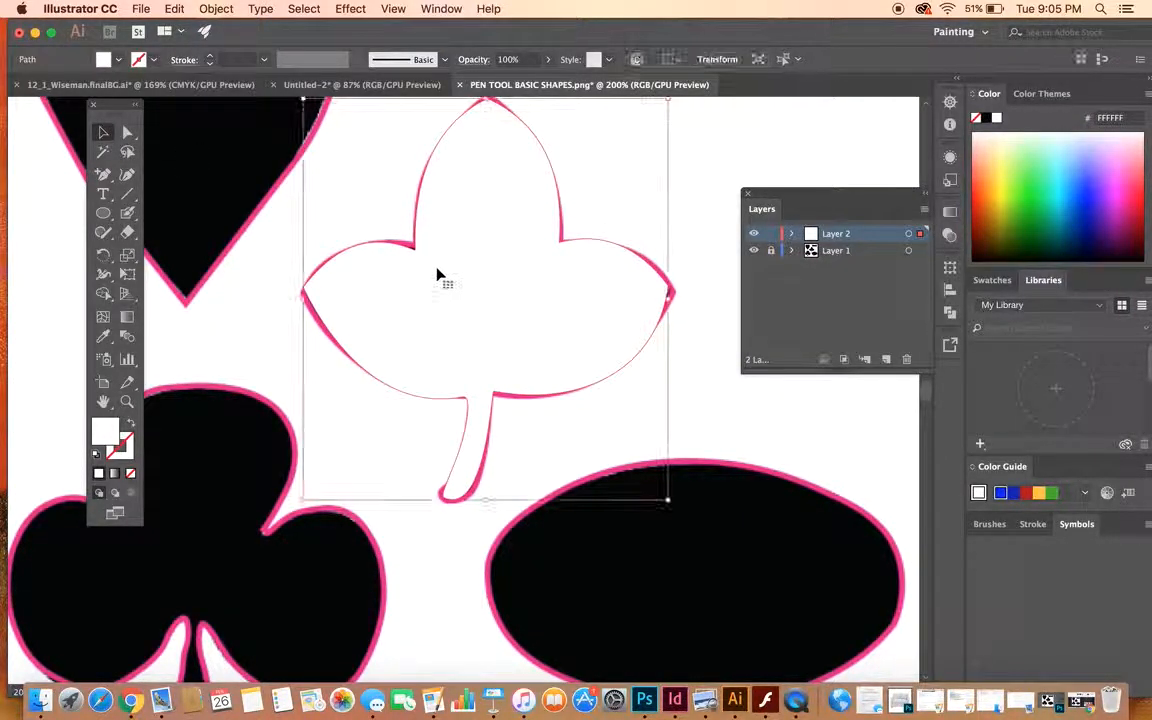
pyautogui.click(105, 60)
pyautogui.click(104, 61)
pyautogui.click(104, 61)
pyautogui.click(104, 61)
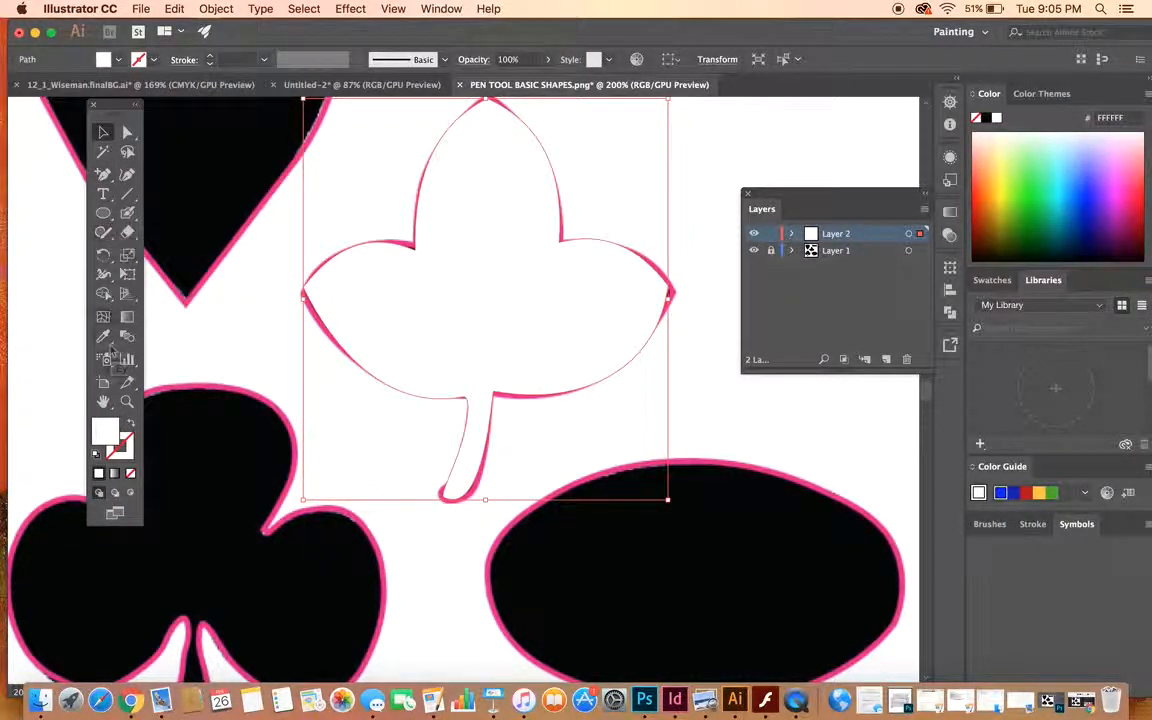
pyautogui.doubleClick(94, 435)
pyautogui.click(208, 257)
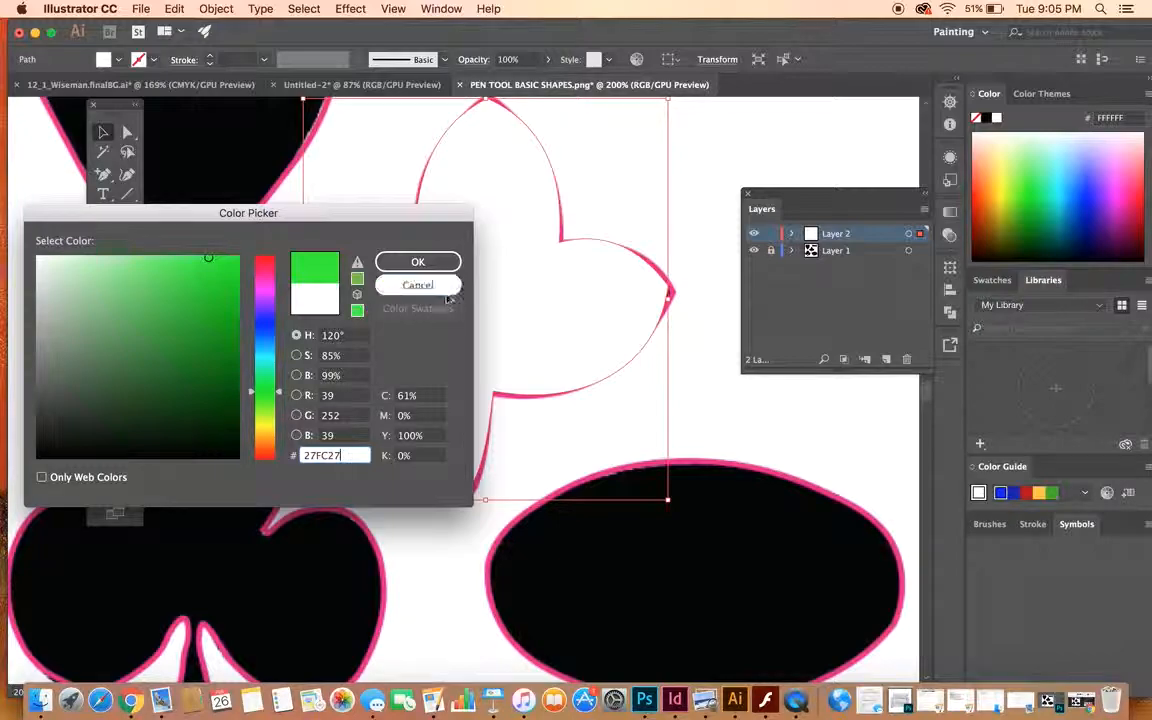
pyautogui.click(414, 262)
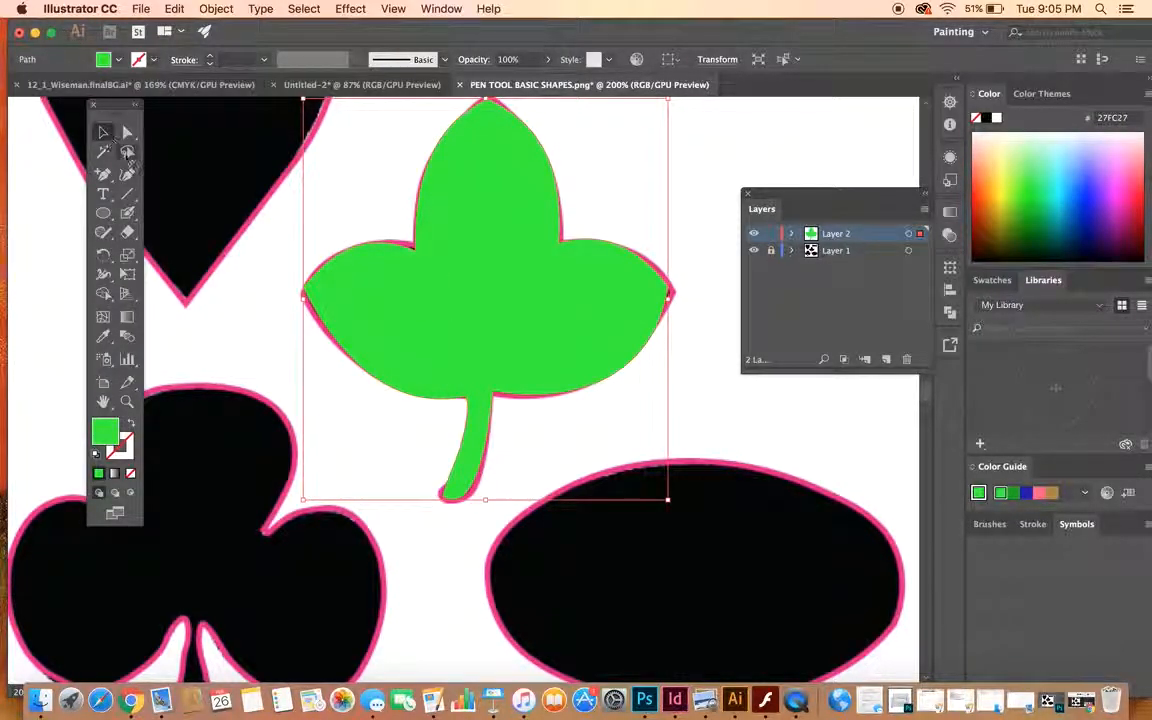
pyautogui.click(668, 198)
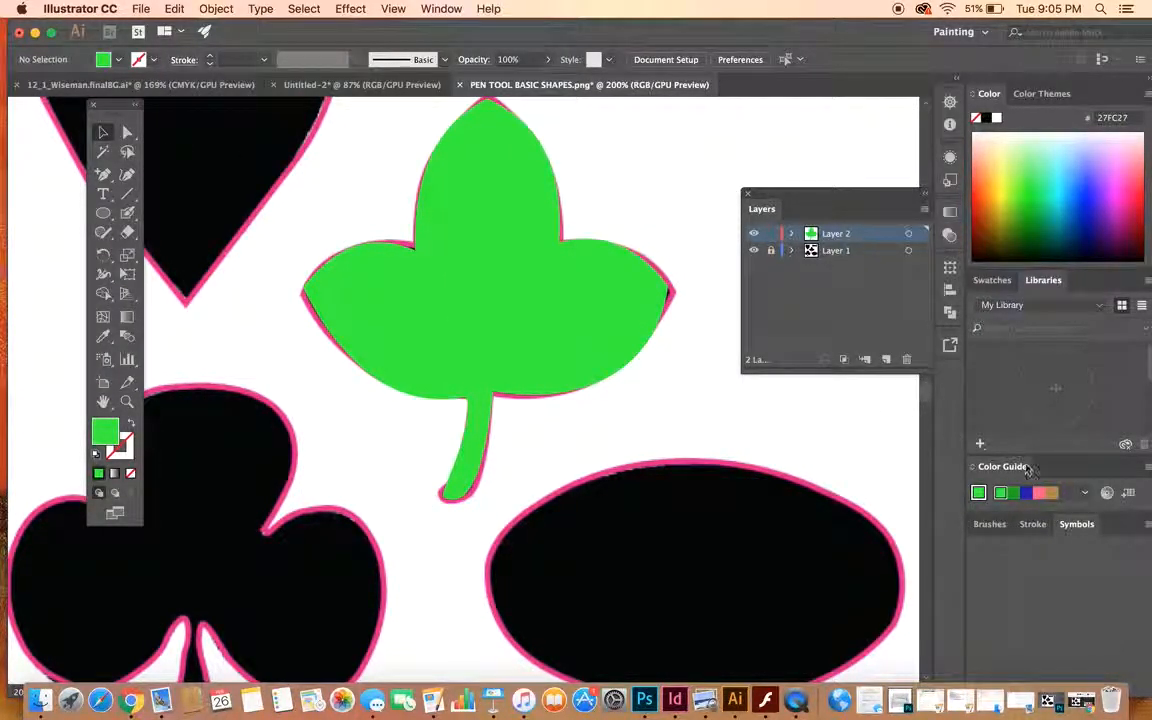
# - Toggle Layer 1's visibility to compare the traced leaf with the template, leaving the layer visible
pyautogui.click(754, 250)
pyautogui.click(754, 250)
pyautogui.click(754, 250)
pyautogui.click(754, 250)
pyautogui.click(754, 250)
pyautogui.click(754, 250)
pyautogui.click(754, 250)
pyautogui.click(754, 250)
# - Trace the speech bubble's oval as a closed four-point path with the Curvature tool, starting where the tail's left side meets the oval
pyautogui.scroll(5, 503, 260)
pyautogui.hscroll(-3, 503, 260)
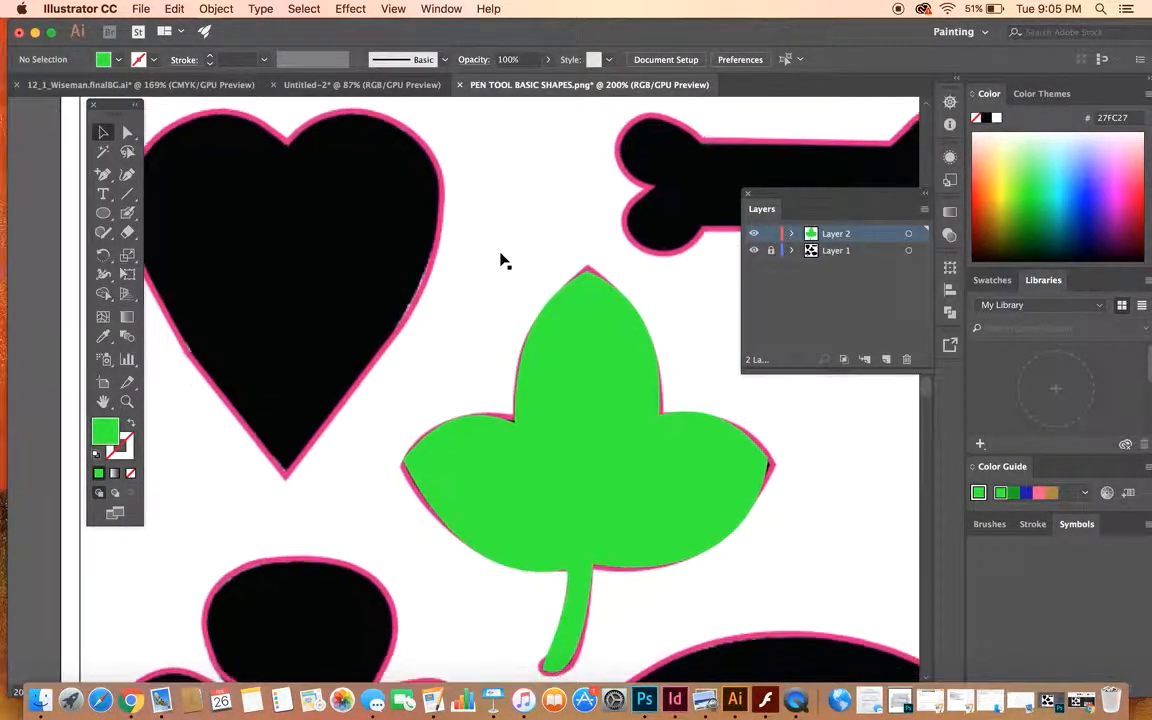
pyautogui.scroll(1, 503, 260)
pyautogui.hscroll(-1, 503, 260)
pyautogui.scroll(-6, 503, 260)
pyautogui.hscroll(5, 503, 260)
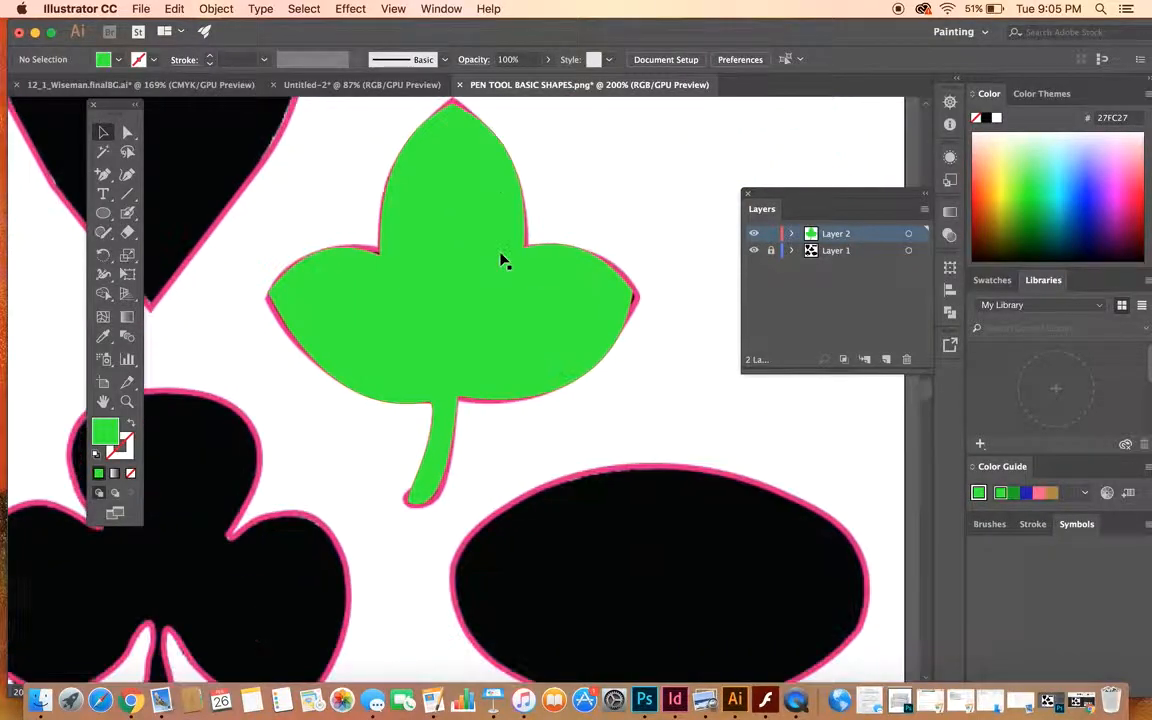
pyautogui.scroll(-8, 586, 476)
pyautogui.hscroll(5, 586, 476)
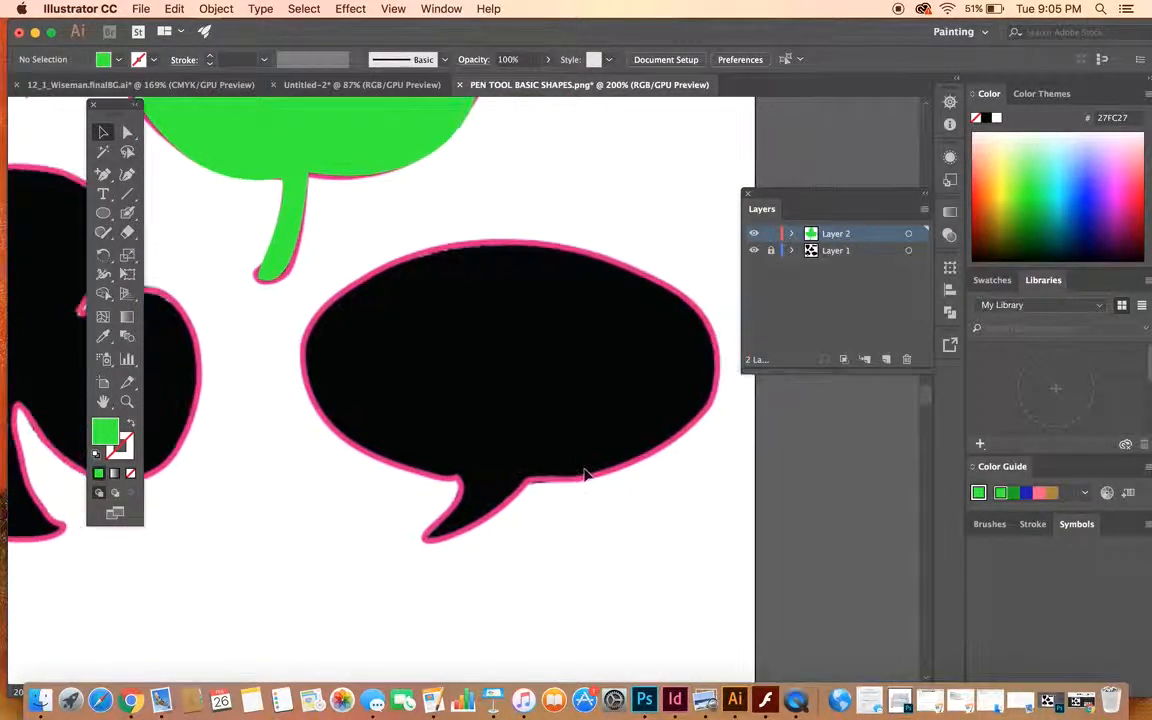
pyautogui.scroll(1, 586, 470)
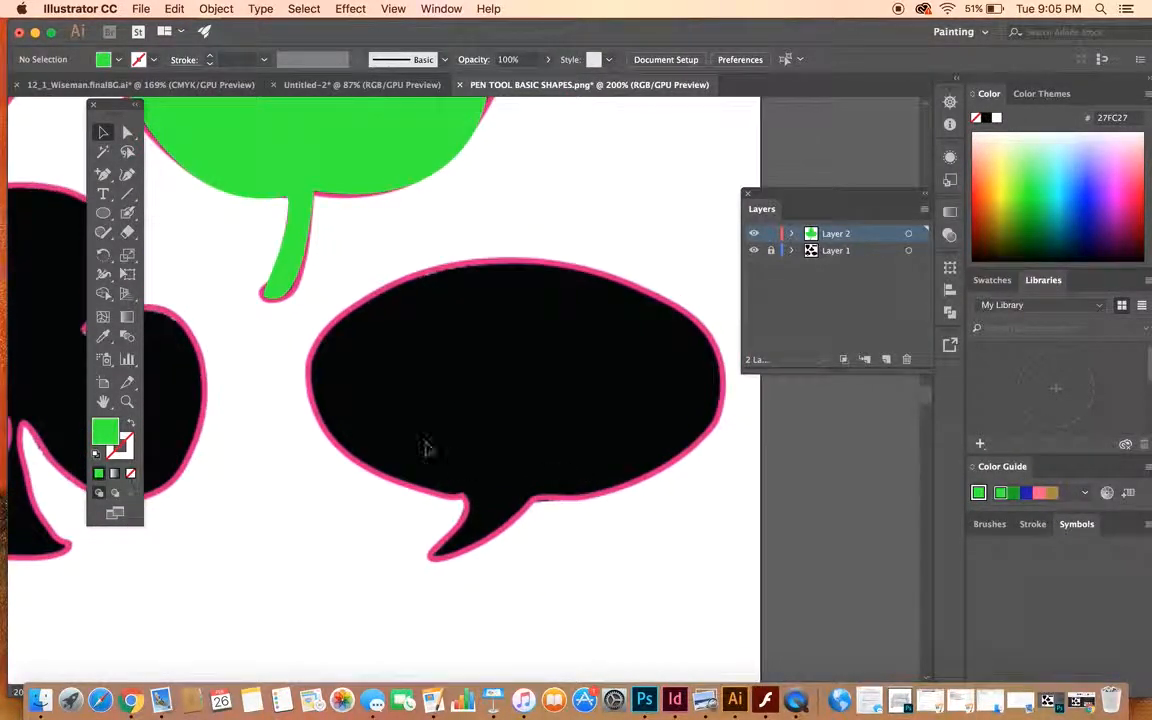
pyautogui.click(127, 177)
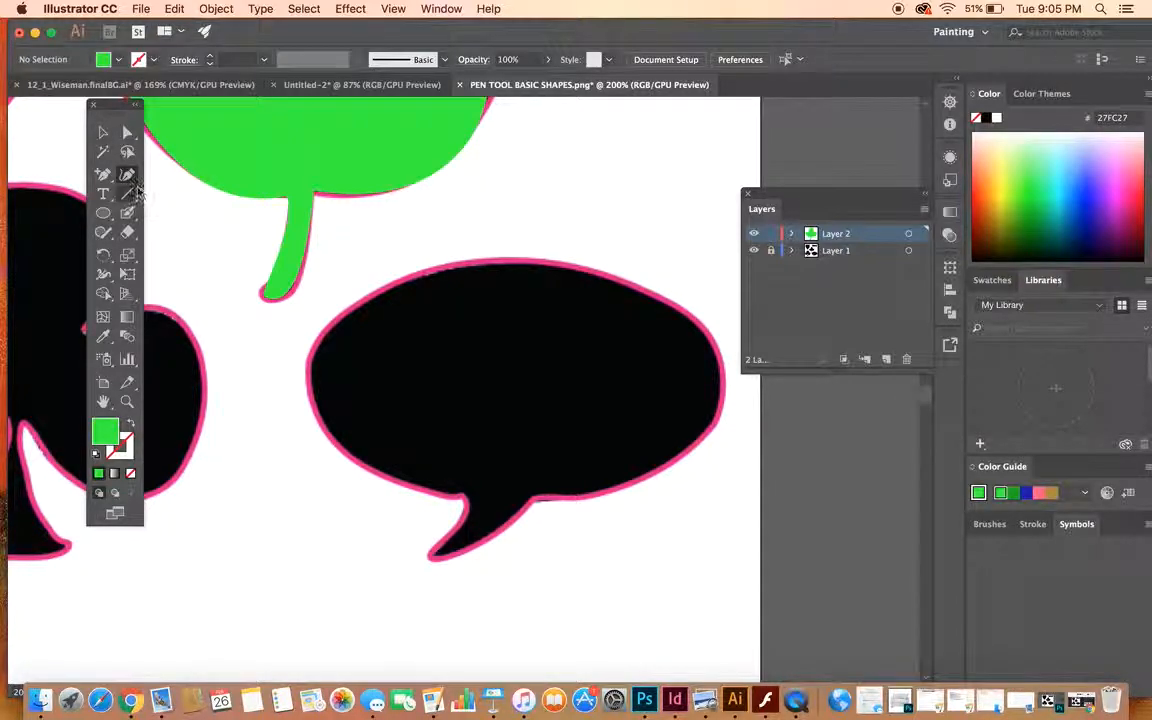
pyautogui.click(465, 498)
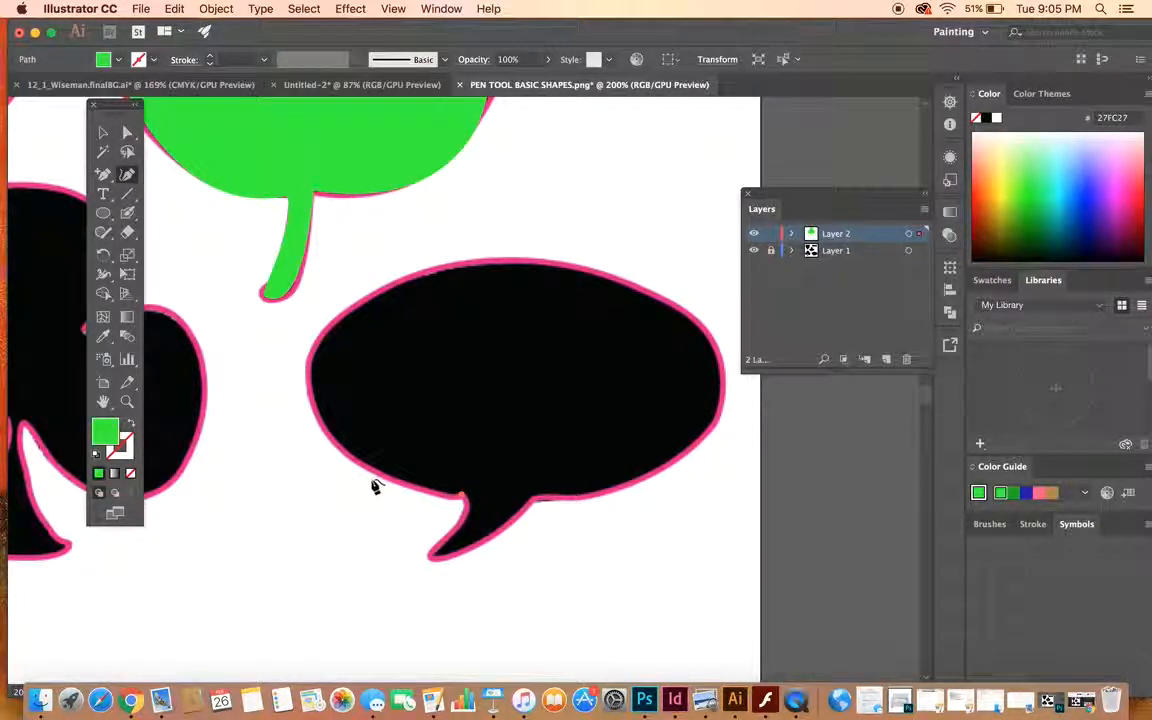
pyautogui.click(335, 317)
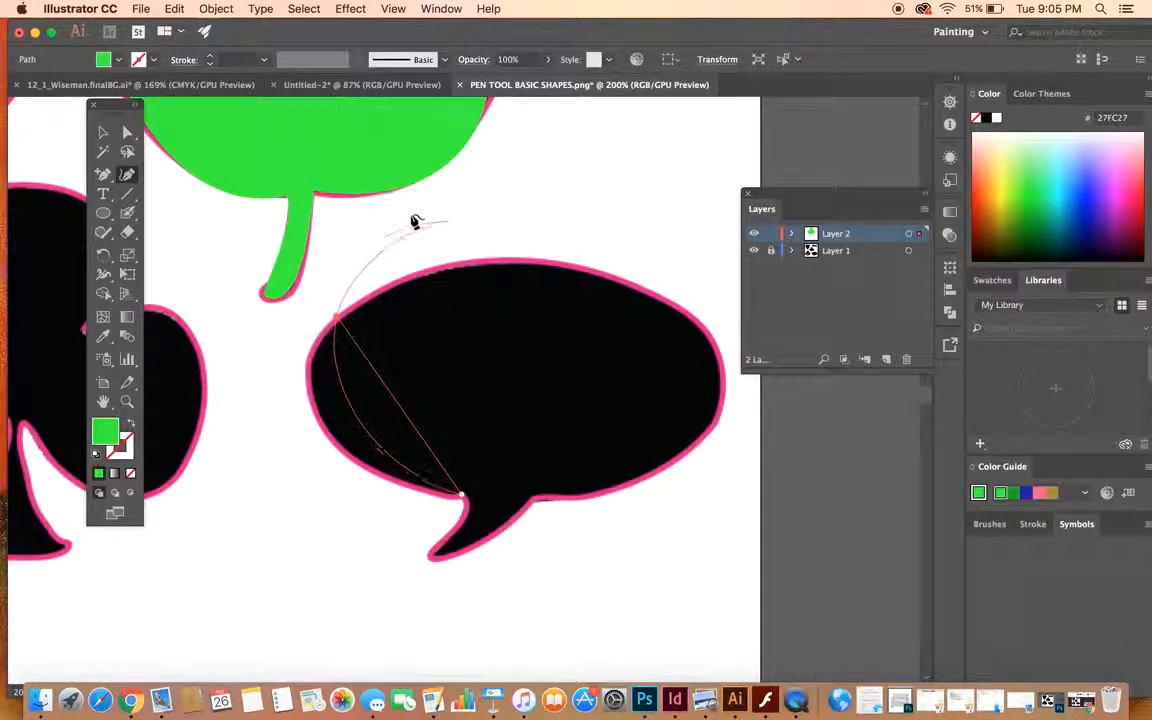
pyautogui.click(508, 261)
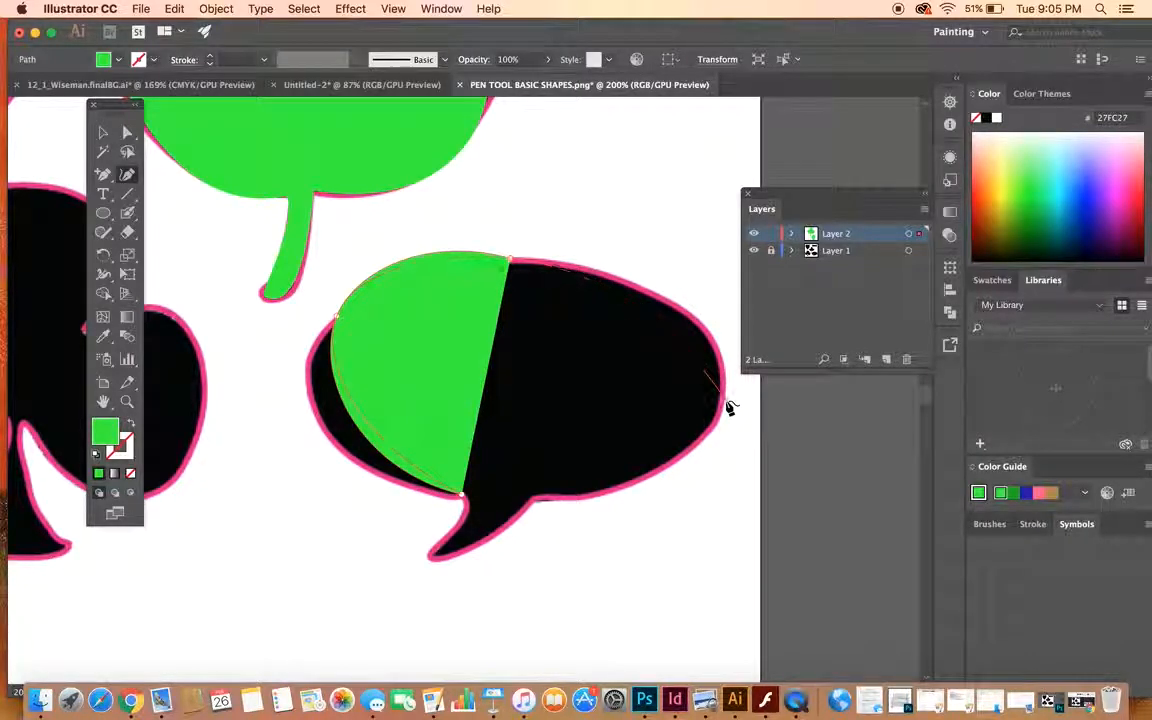
pyautogui.click(724, 405)
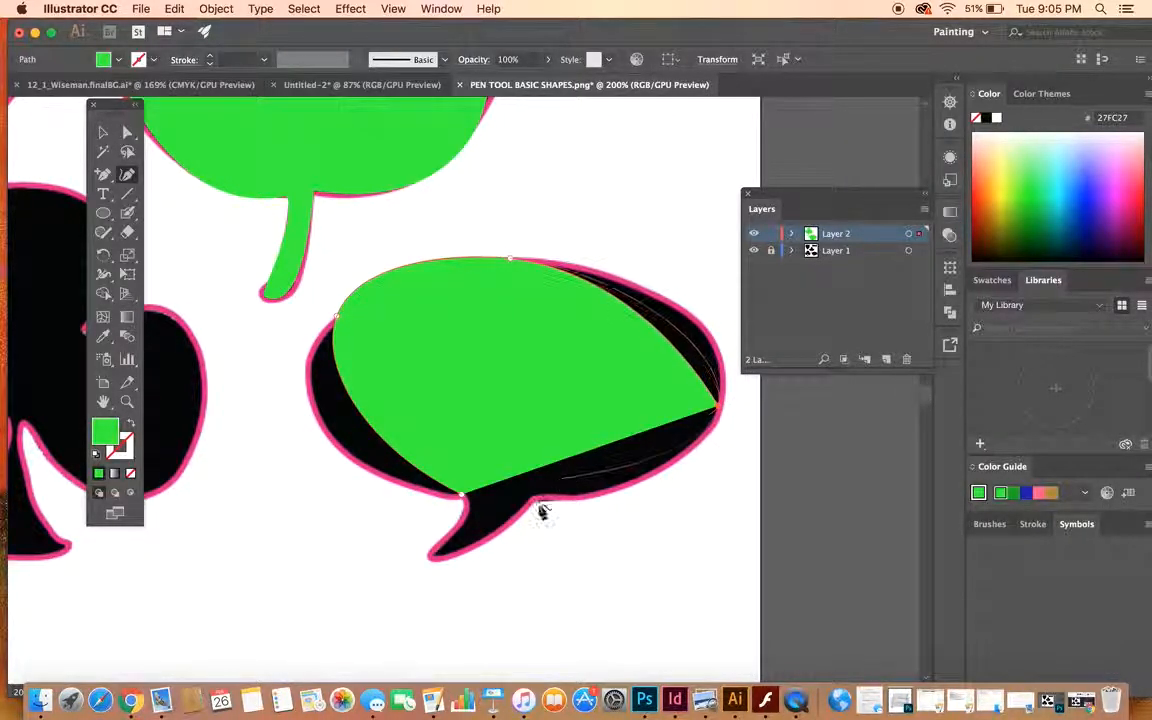
pyautogui.click(462, 500)
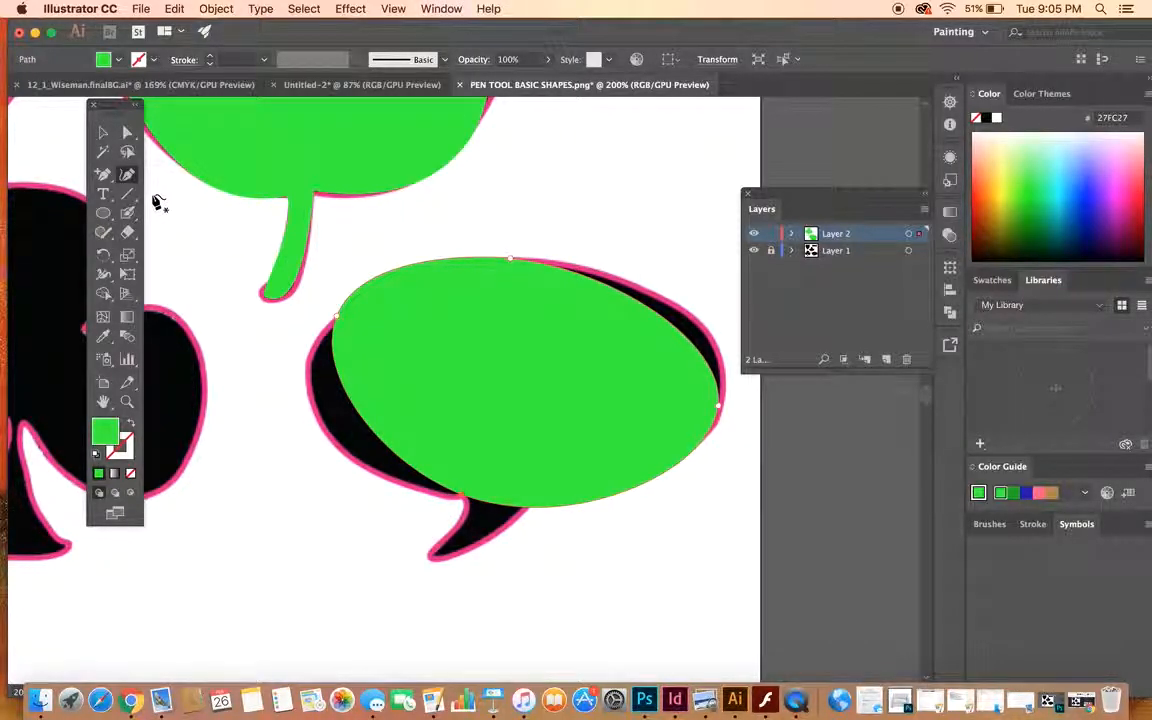
# - Move the oval's left and right anchor points onto the template outline and adjust the left anchor's handle to fit the upper-left edge
pyautogui.click(127, 132)
pyautogui.moveTo(334, 319); pyautogui.dragTo(310, 362)
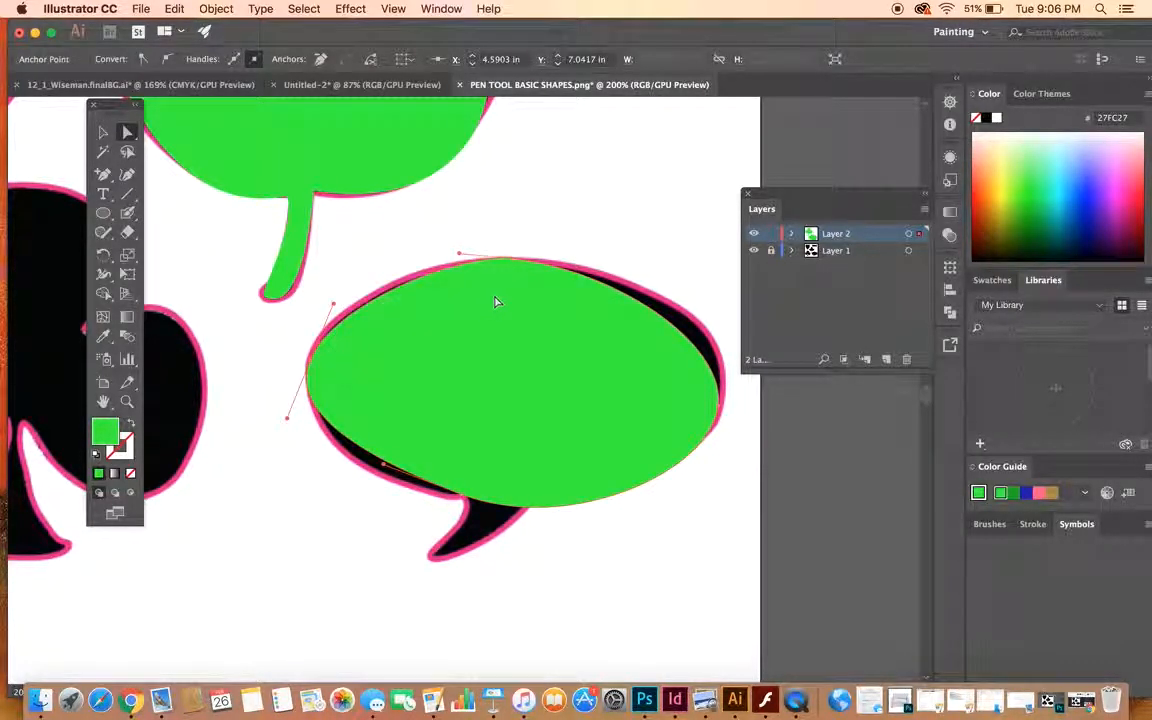
pyautogui.moveTo(721, 405); pyautogui.dragTo(728, 380)
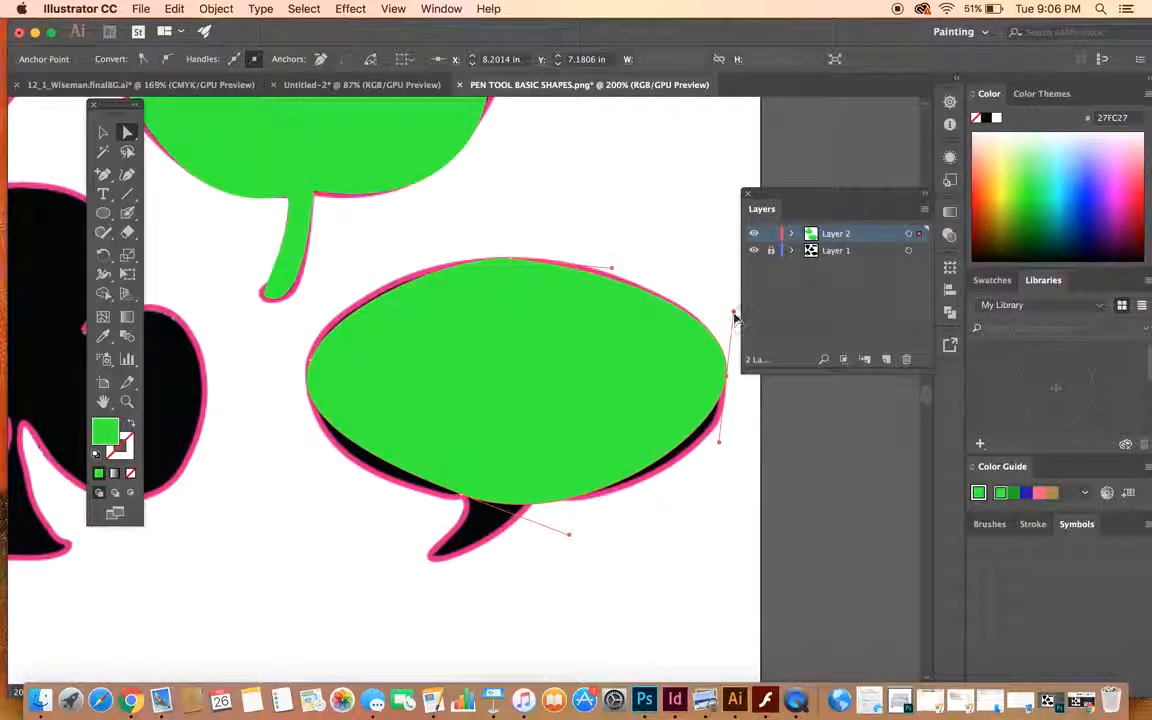
pyautogui.moveTo(311, 365); pyautogui.dragTo(310, 381)
pyautogui.moveTo(331, 318); pyautogui.dragTo(325, 283)
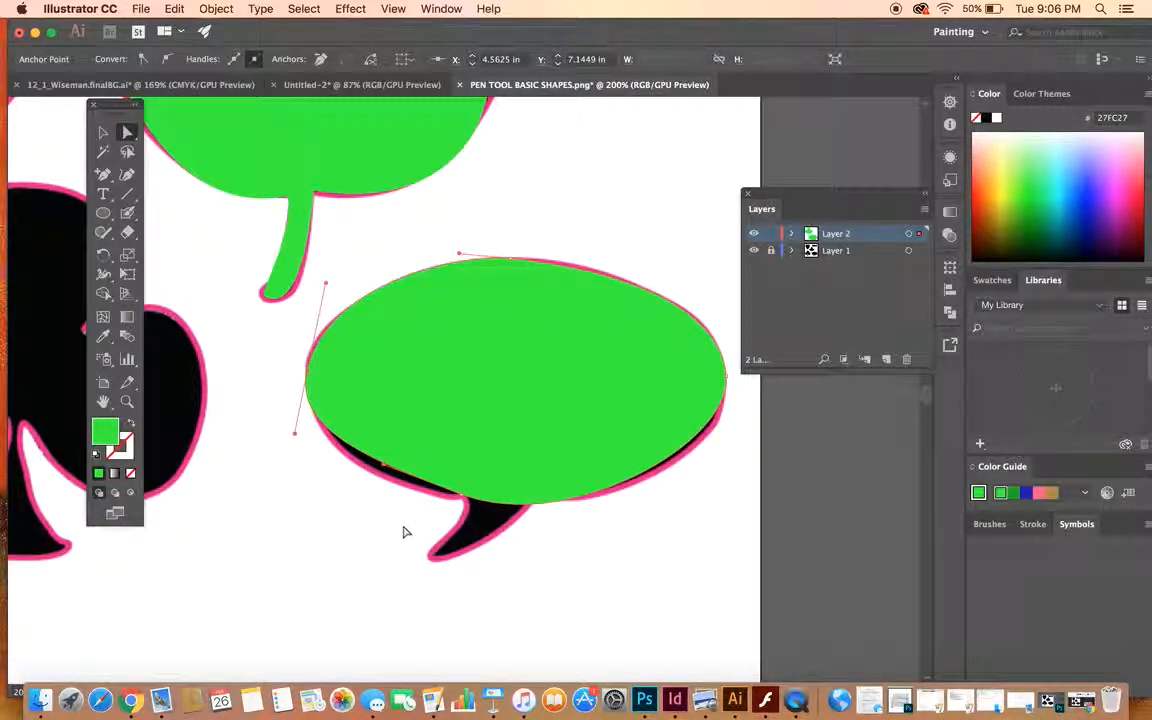
# - Adjust the handles of the oval's bottom, right and top anchor points so its lower and upper-right edges follow the template
pyautogui.moveTo(384, 467)
pyautogui.mouseDown()
pyautogui.moveTo(383, 499)
pyautogui.moveTo(387, 484)
pyautogui.mouseUp()
pyautogui.click(727, 378)
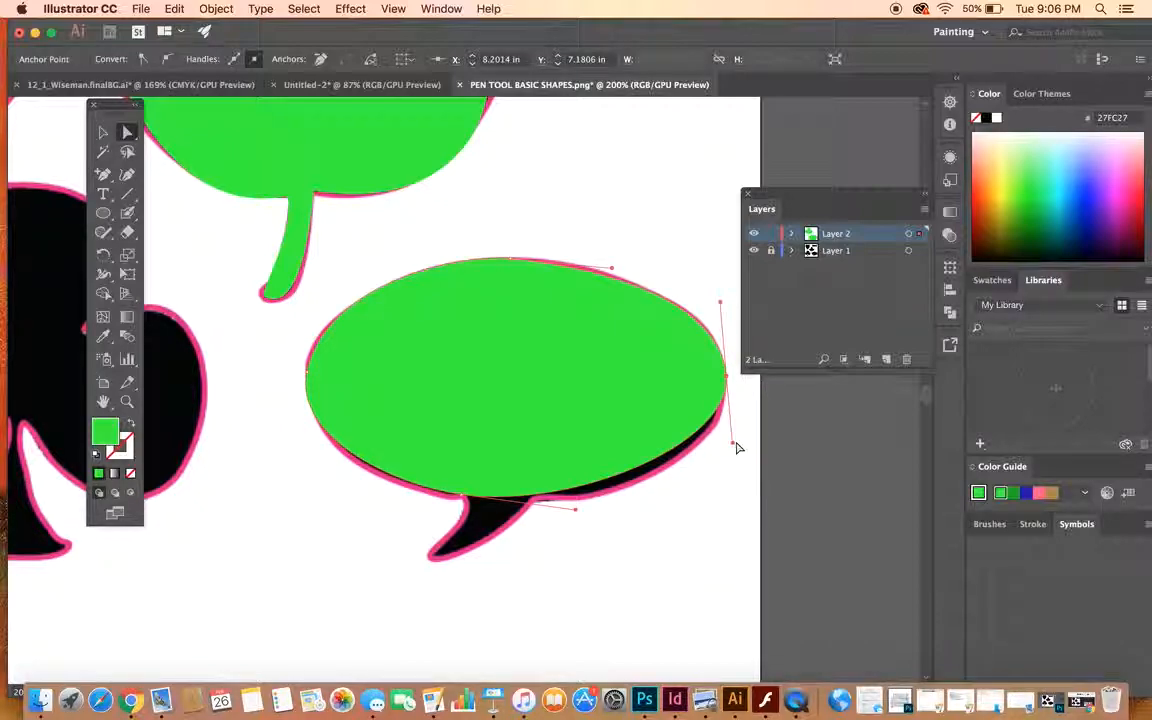
pyautogui.moveTo(734, 450); pyautogui.dragTo(731, 477)
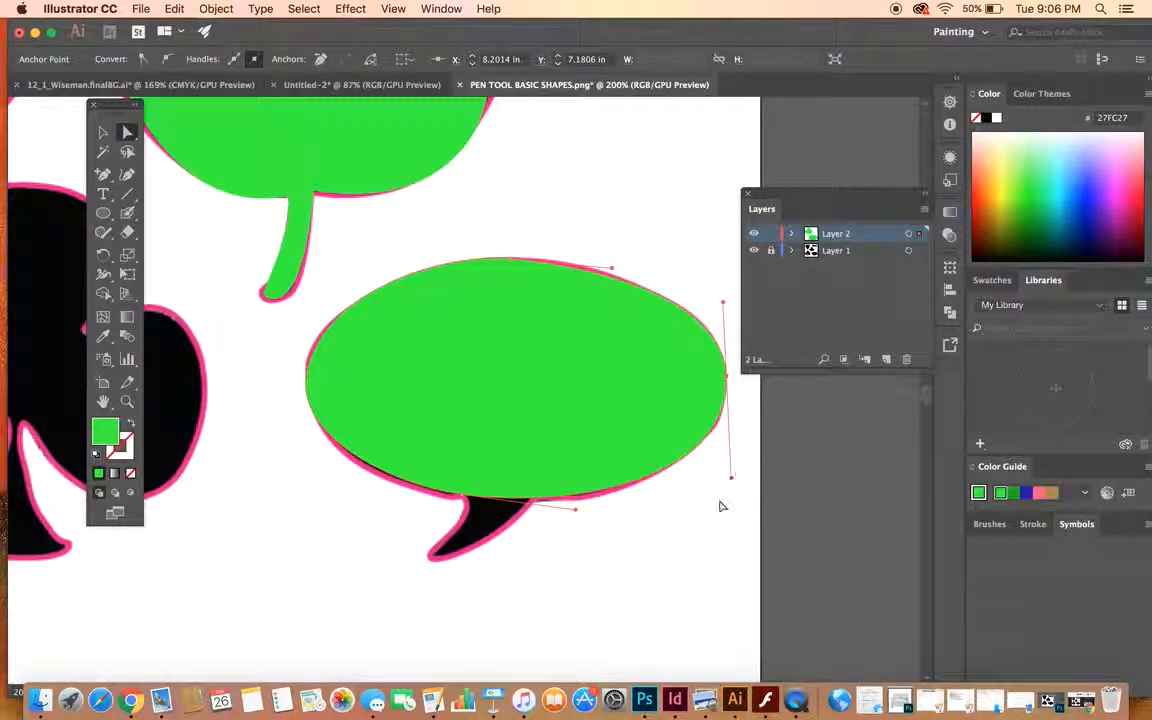
pyautogui.click(629, 262)
pyautogui.click(579, 306)
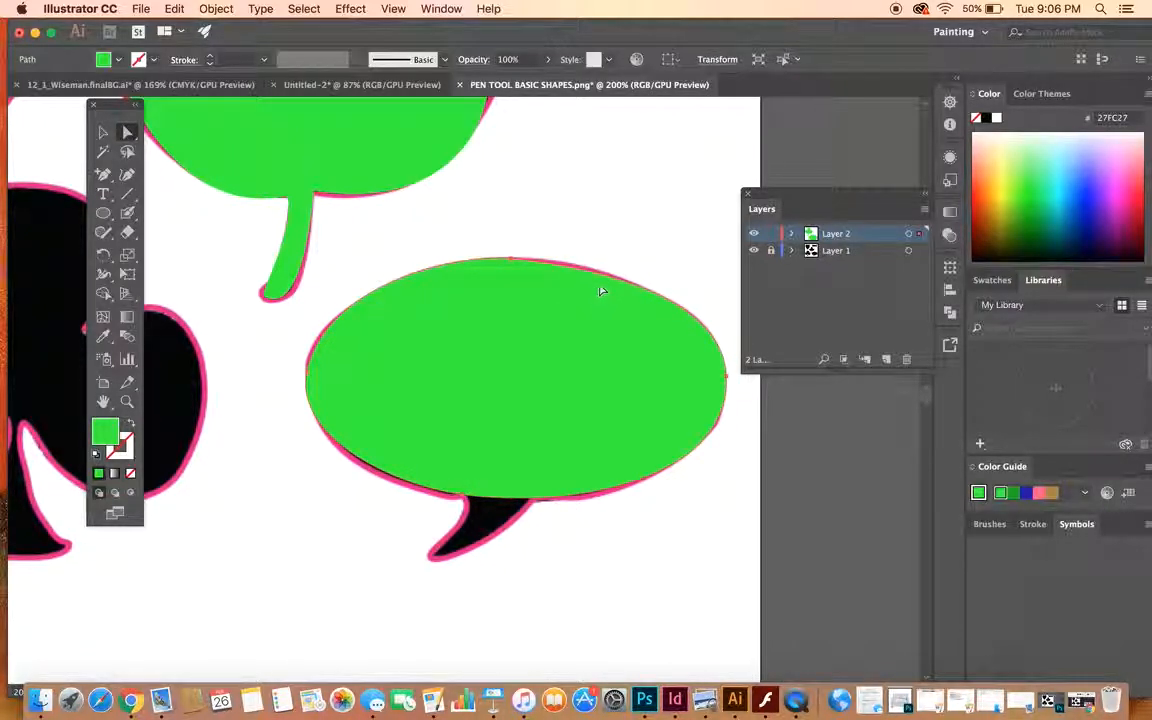
pyautogui.click(510, 260)
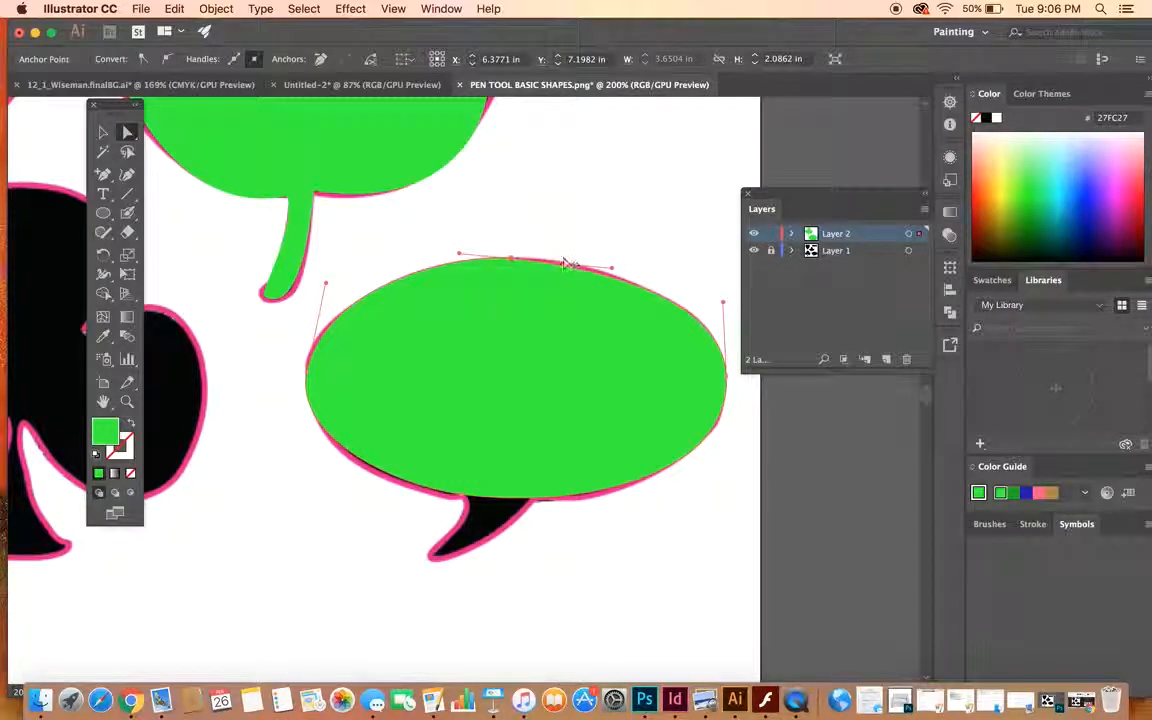
pyautogui.moveTo(613, 270); pyautogui.dragTo(623, 265)
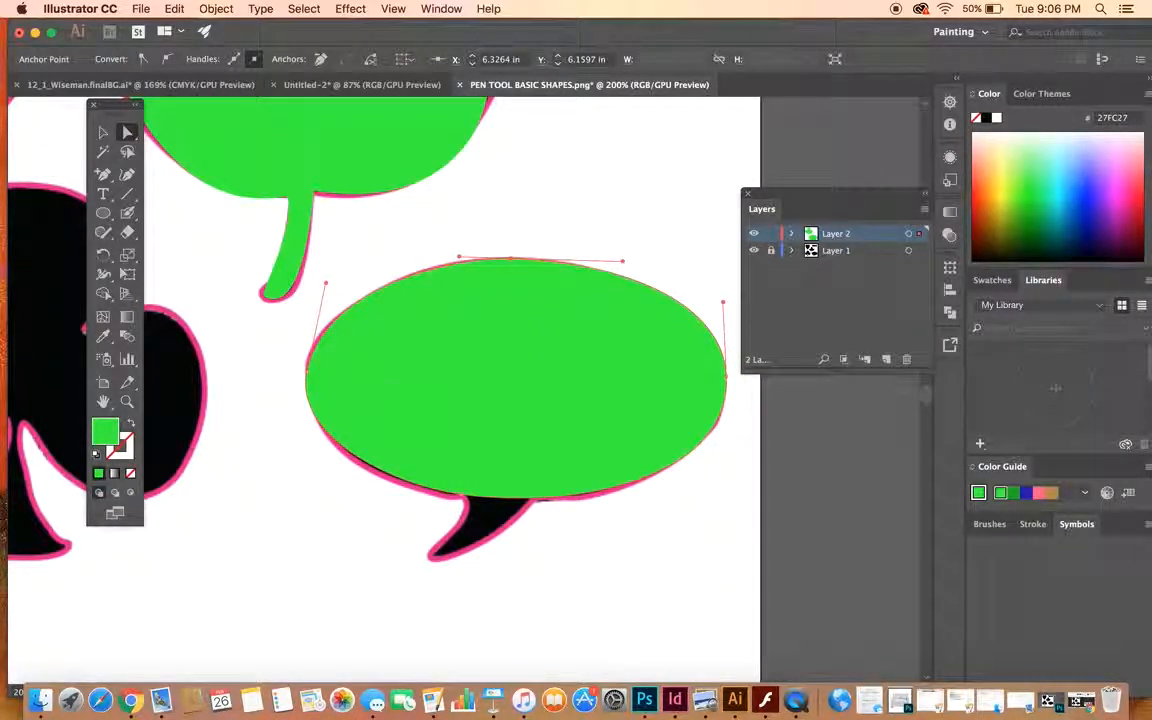
# - Add anchor points on the oval's bottom edge at the tail and pull one out to the tail's tip, curving its right side
pyautogui.click(102, 173)
pyautogui.click(487, 498)
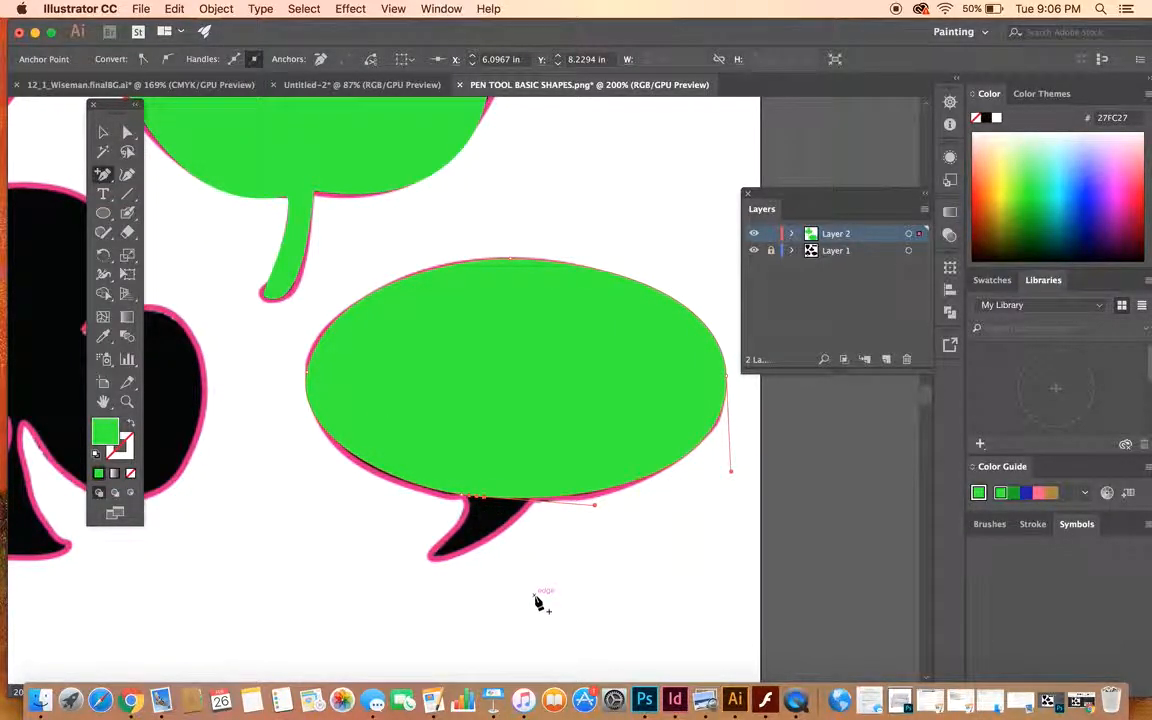
pyautogui.click(531, 498)
pyautogui.click(127, 131)
pyautogui.moveTo(488, 500); pyautogui.dragTo(529, 523)
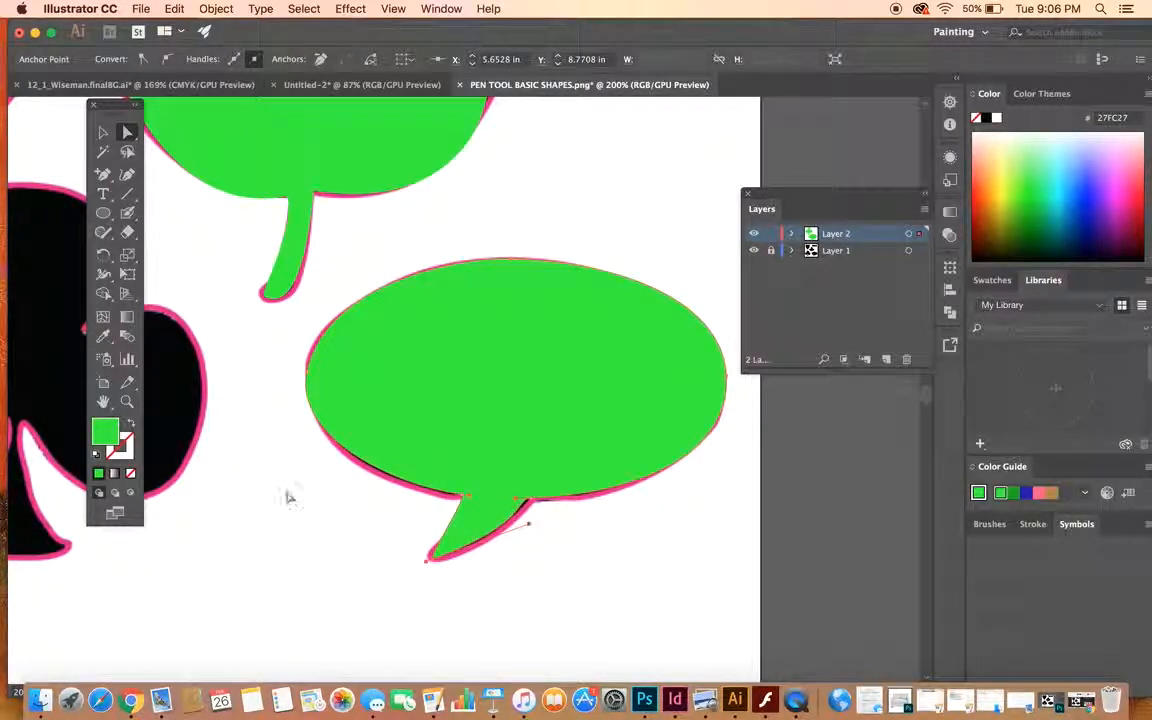
# - Add an anchor point on the tail's left edge, curve that edge inward along the template, and deselect the speech bubble
pyautogui.click(106, 173)
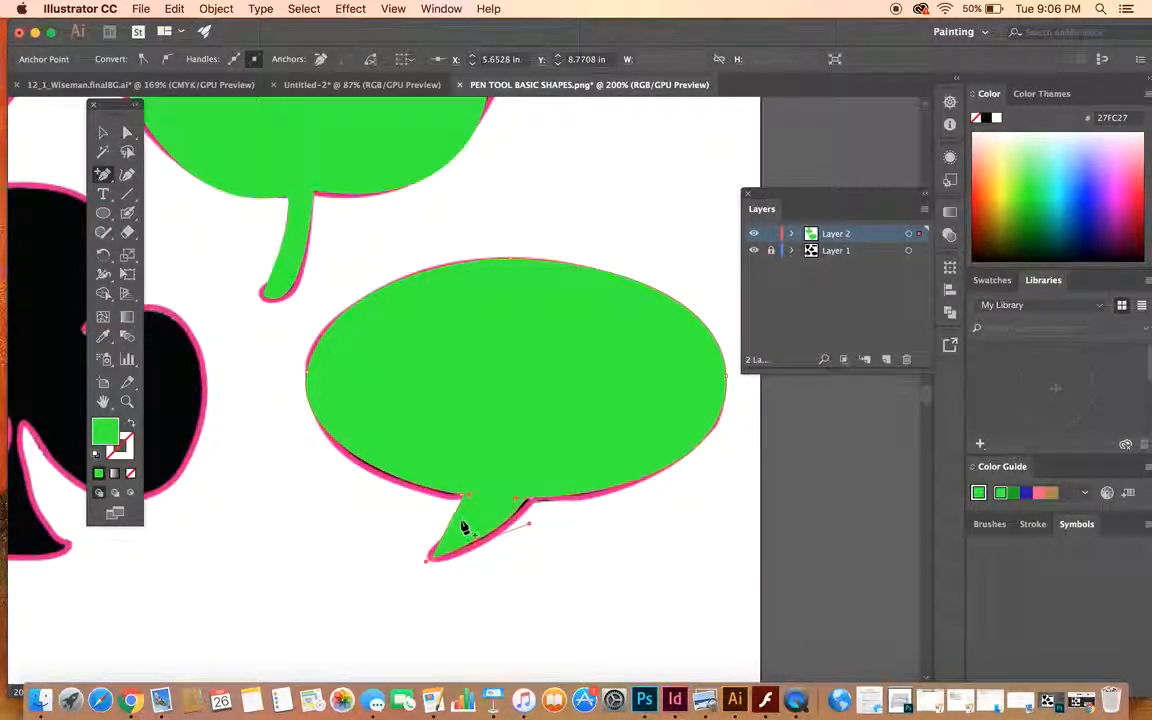
pyautogui.click(126, 132)
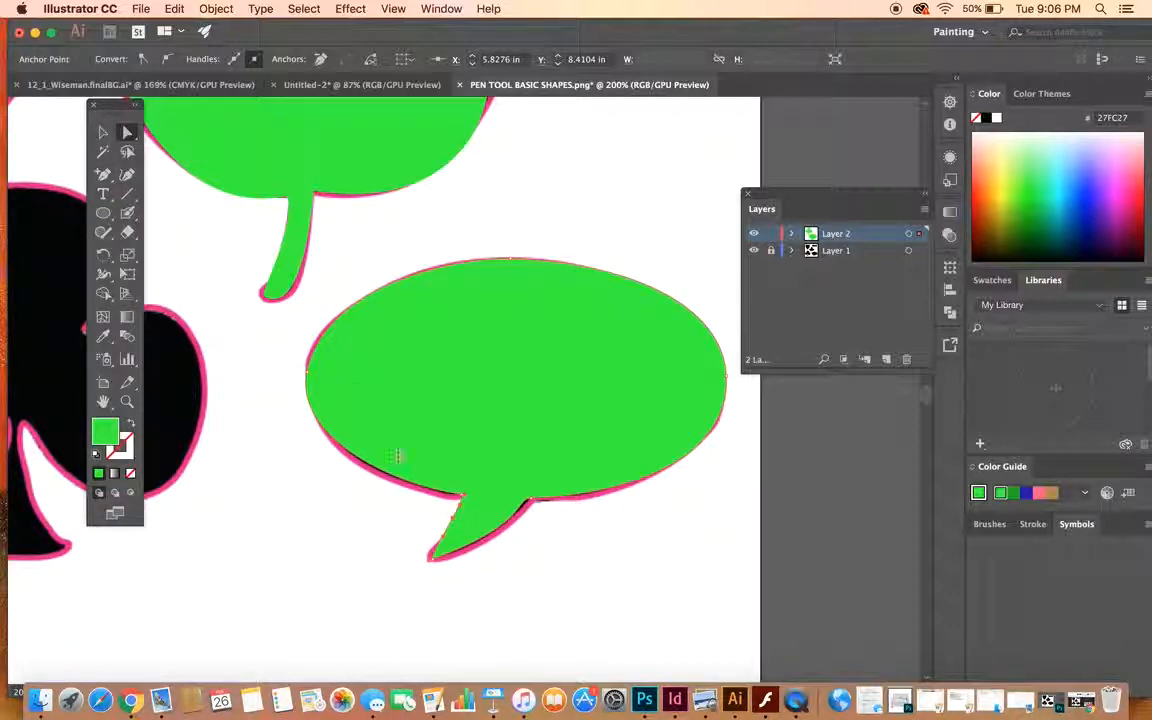
pyautogui.moveTo(443, 526); pyautogui.dragTo(463, 506)
pyautogui.click(433, 557)
pyautogui.moveTo(448, 536); pyautogui.dragTo(433, 535)
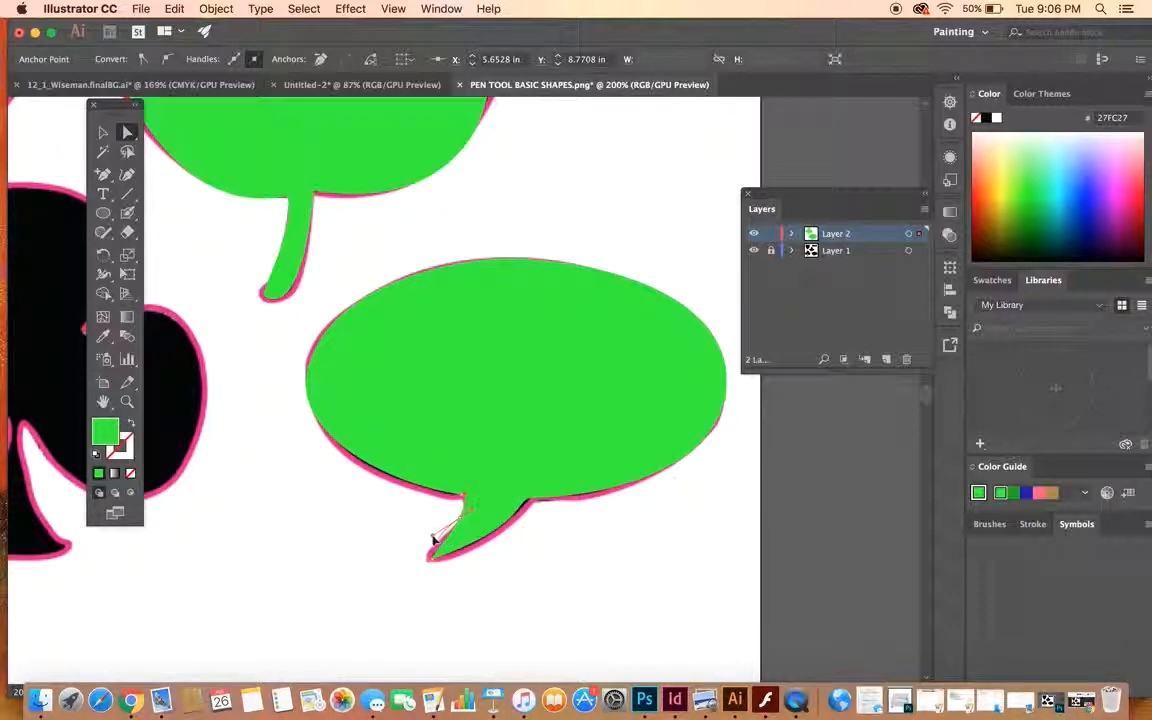
pyautogui.click(549, 521)
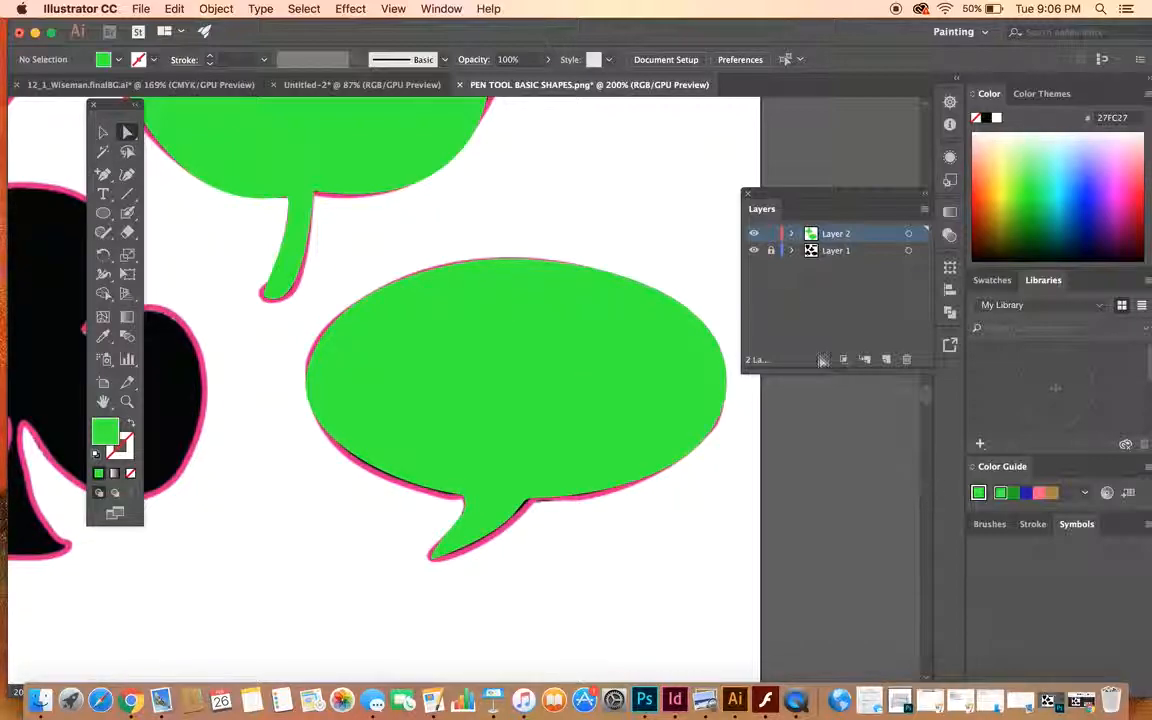
# - Toggle Layer 1's visibility to compare the traced speech bubble with the template, leave it visible, and view the whole artboard
pyautogui.click(755, 250)
pyautogui.click(755, 250)
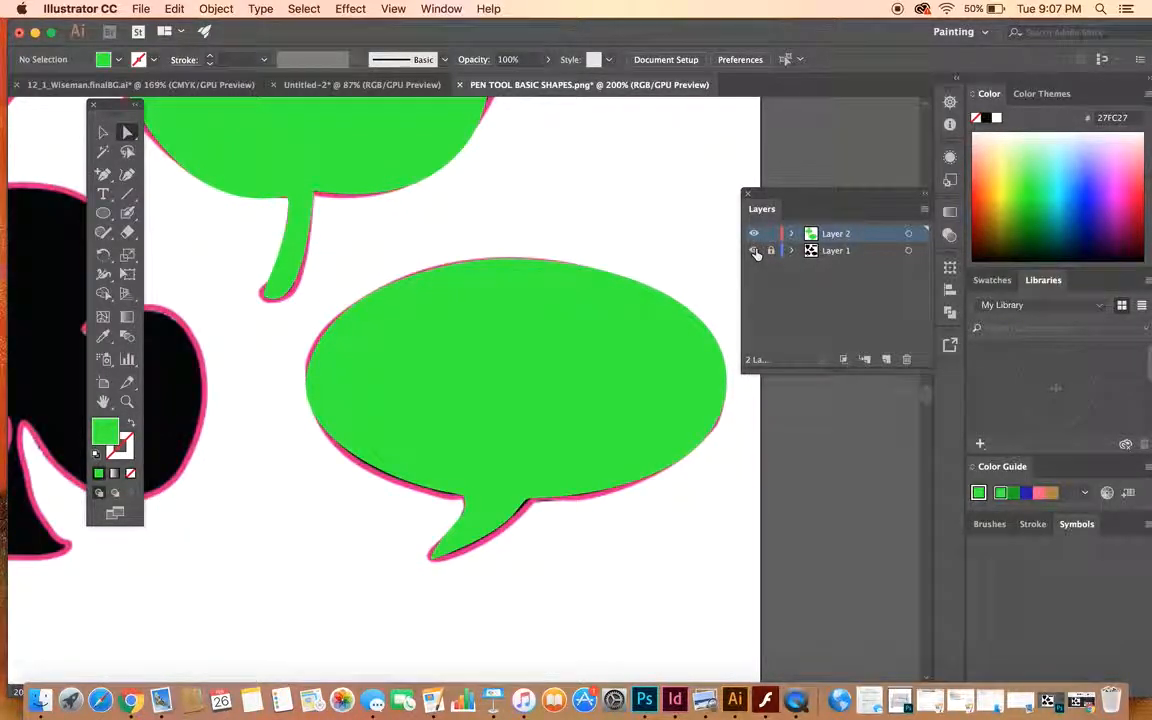
pyautogui.click(755, 250)
pyautogui.click(755, 250)
pyautogui.scroll(-10, 530, 328)
pyautogui.scroll(4, 530, 328)
pyautogui.scroll(4, 530, 328)
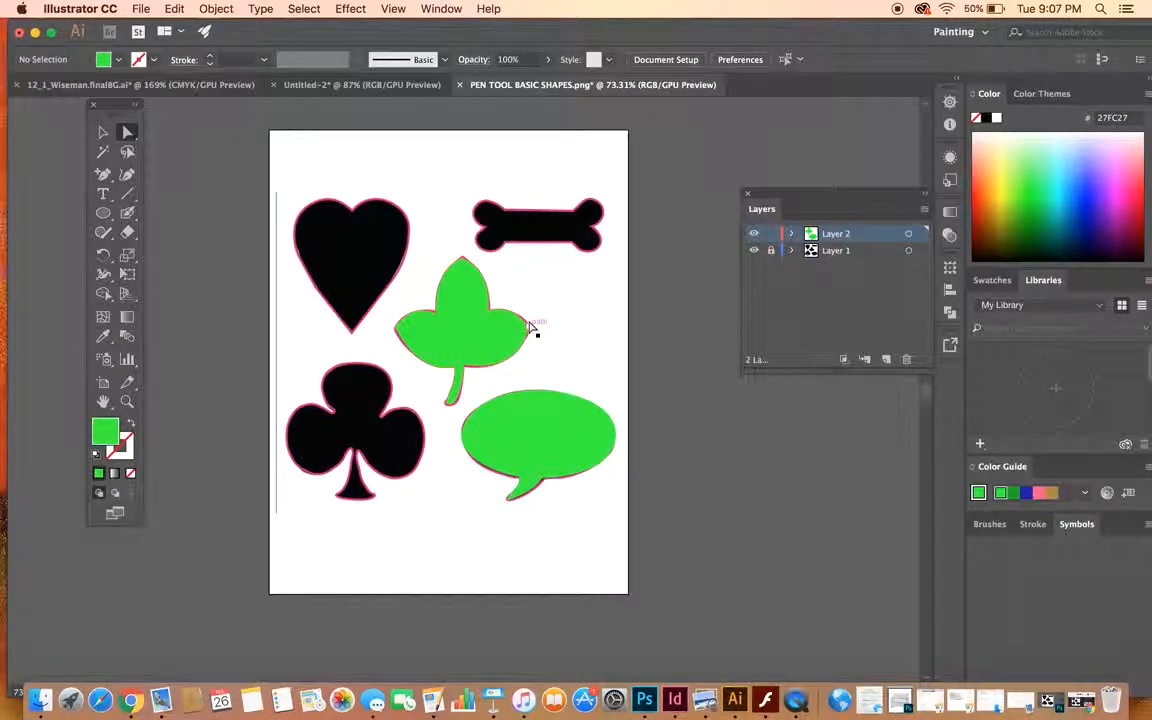